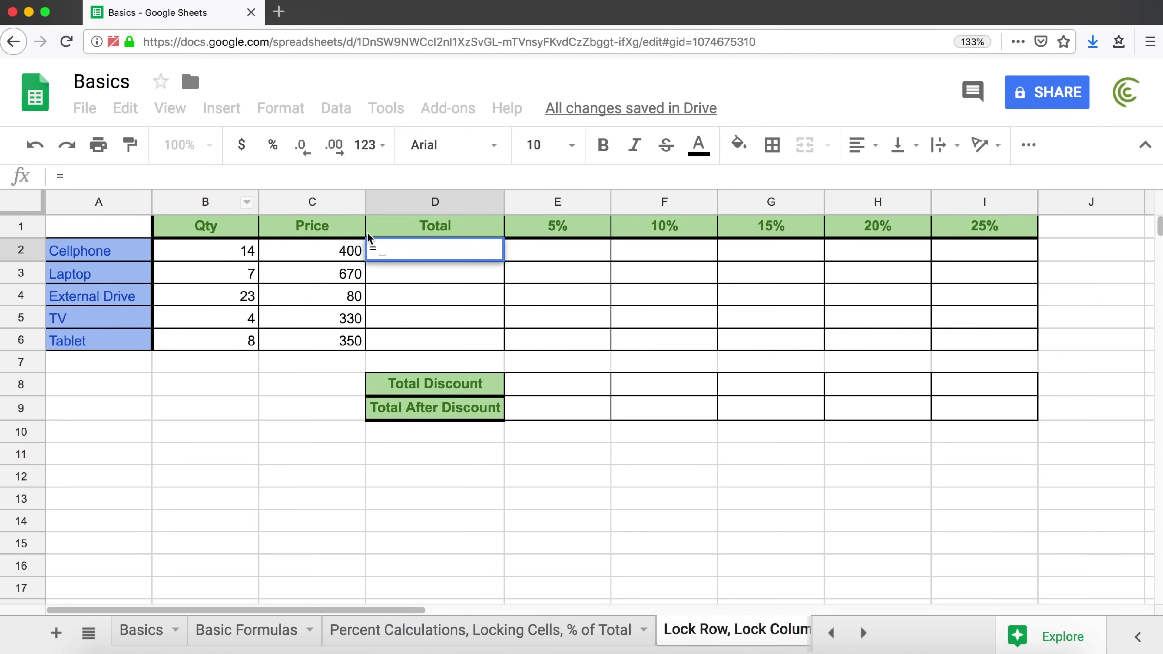
Enter =B2*C2 in D2 and fill it down to D6, giving totals 5,600 through 2,800.
{"action": "left_click", "coordinate": [197, 257]}
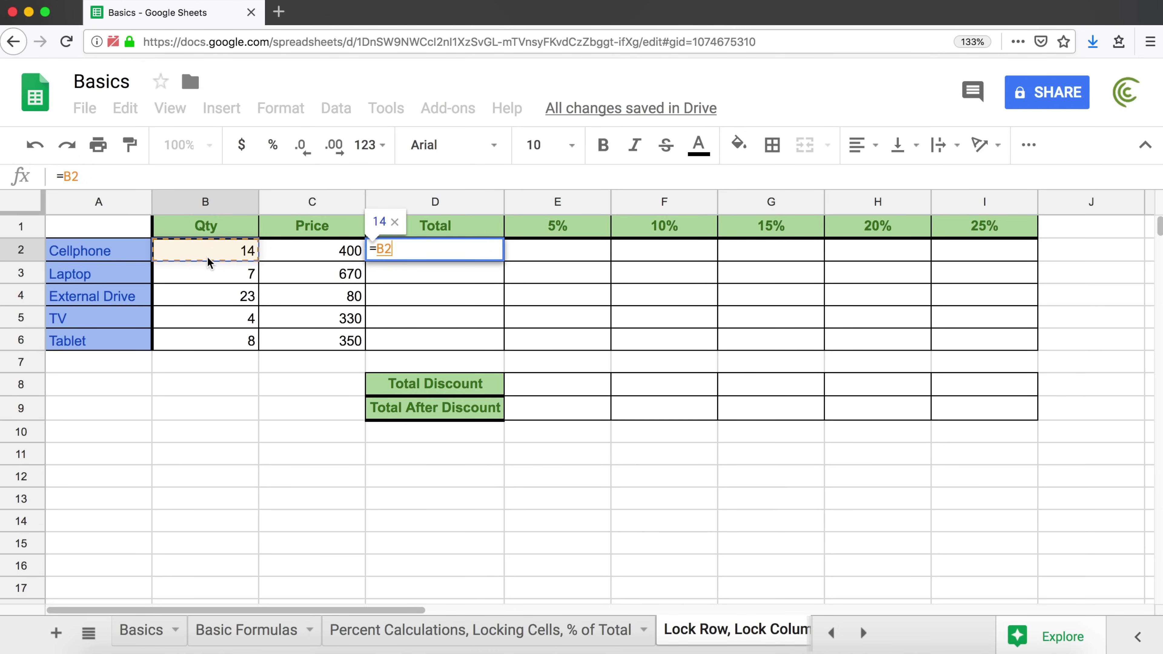
{"action": "type", "text": "*"}
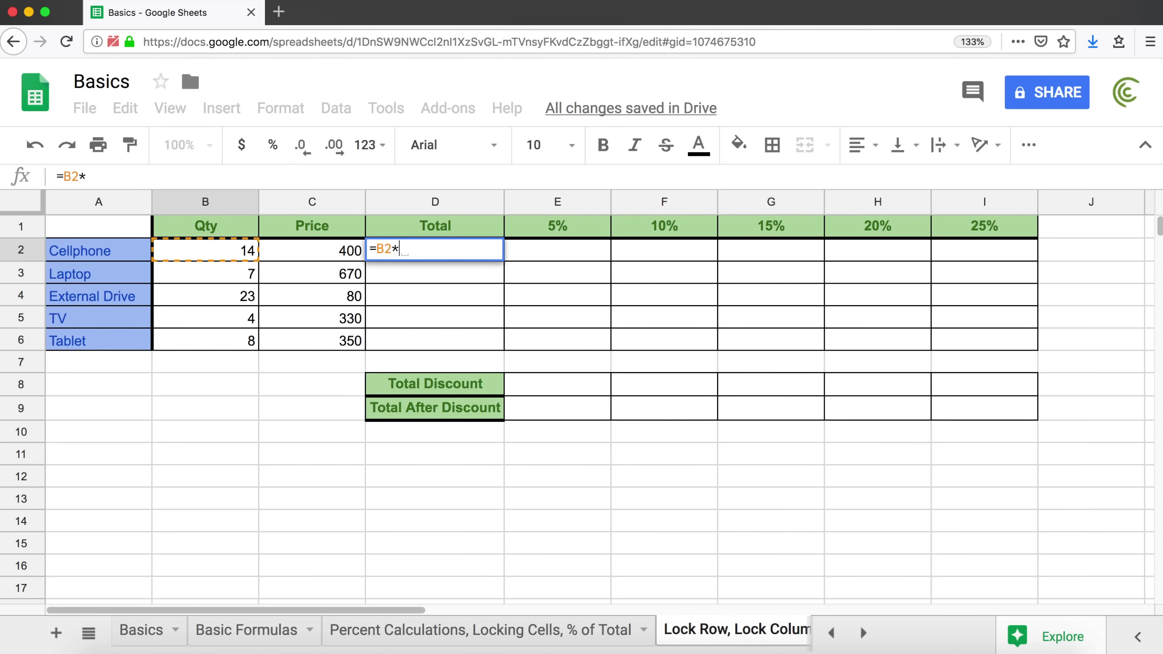
{"action": "left_click", "coordinate": [311, 255]}
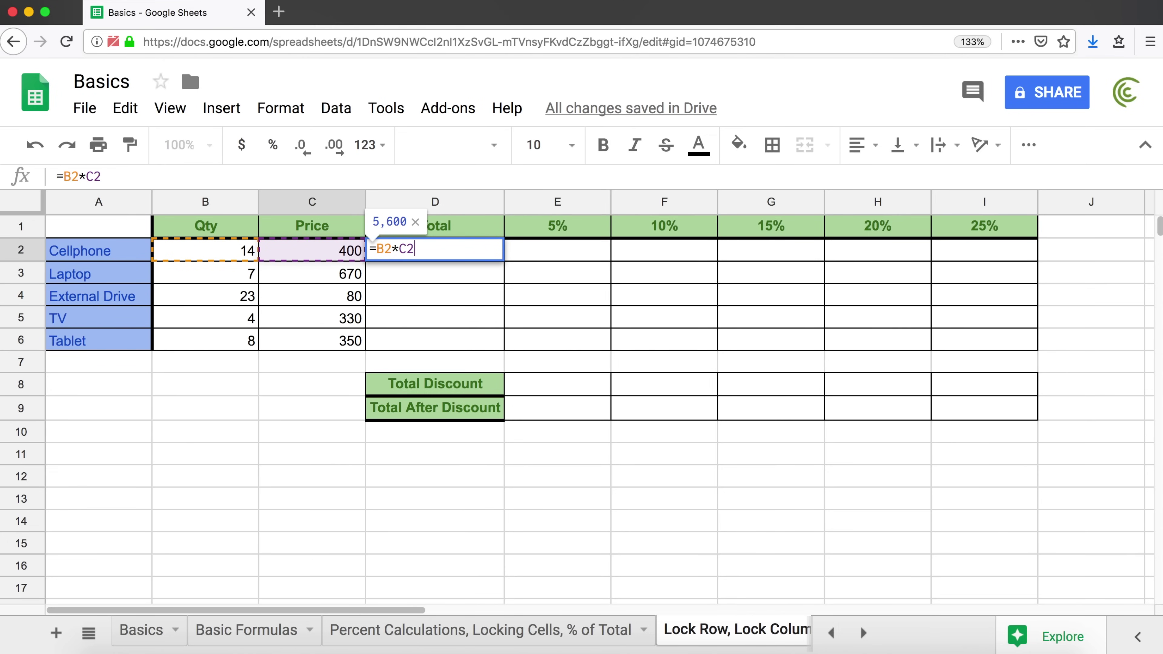
{"action": "key", "text": "Return"}
{"action": "left_click", "coordinate": [455, 257]}
{"action": "left_click_drag", "start_coordinate": [503, 260], "coordinate": [504, 342]}
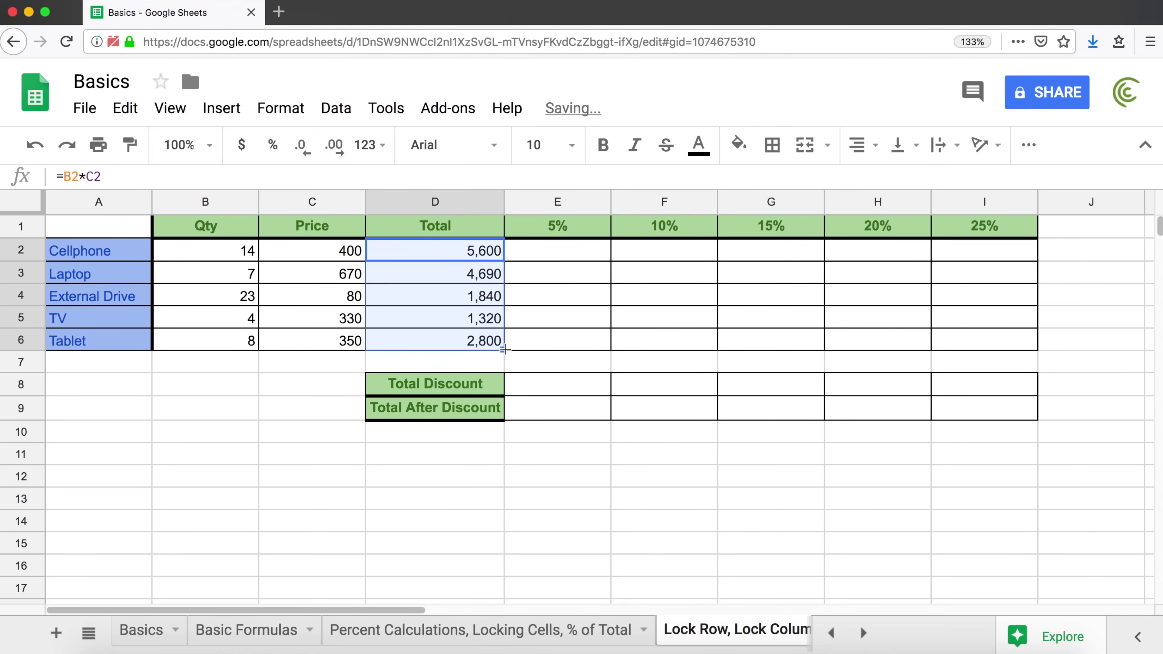
Check D2's formula, then enter =D2*E1 in E2 for a 280 discount.
{"action": "double_click", "coordinate": [478, 258]}
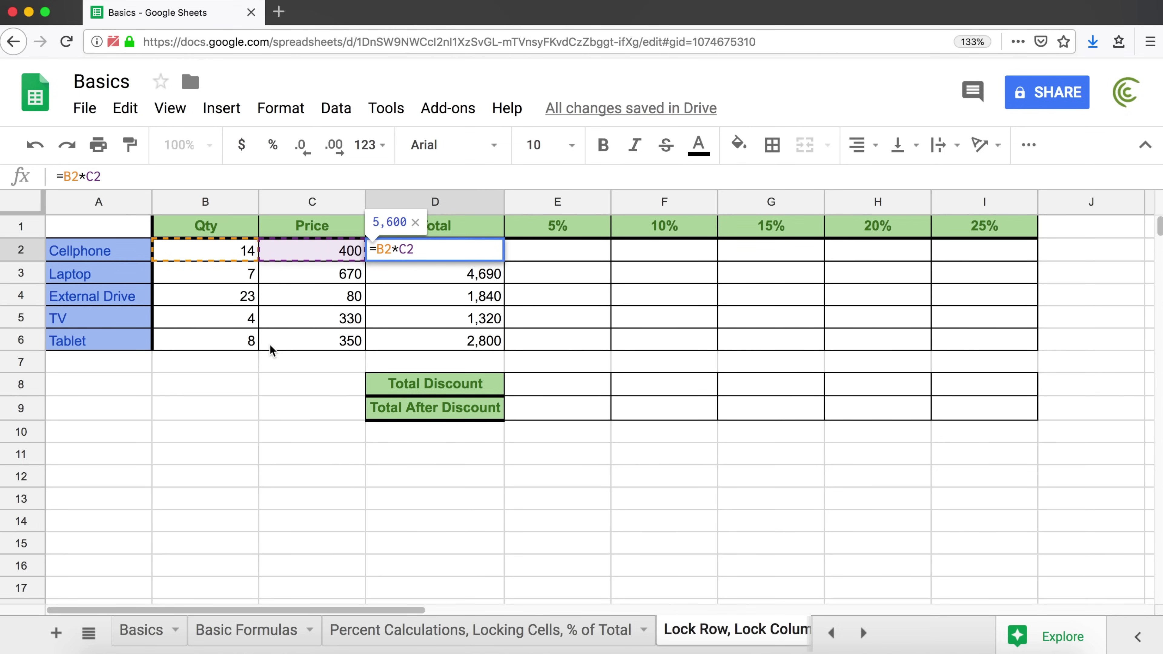
{"action": "key", "text": "Return"}
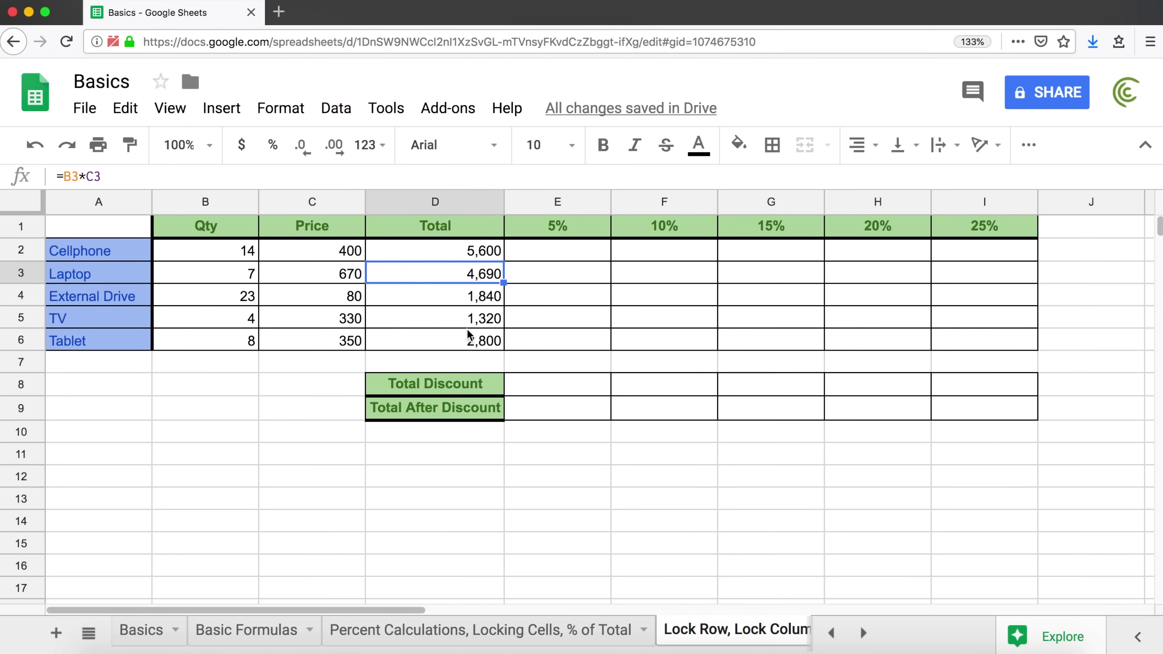
{"action": "left_click", "coordinate": [553, 256]}
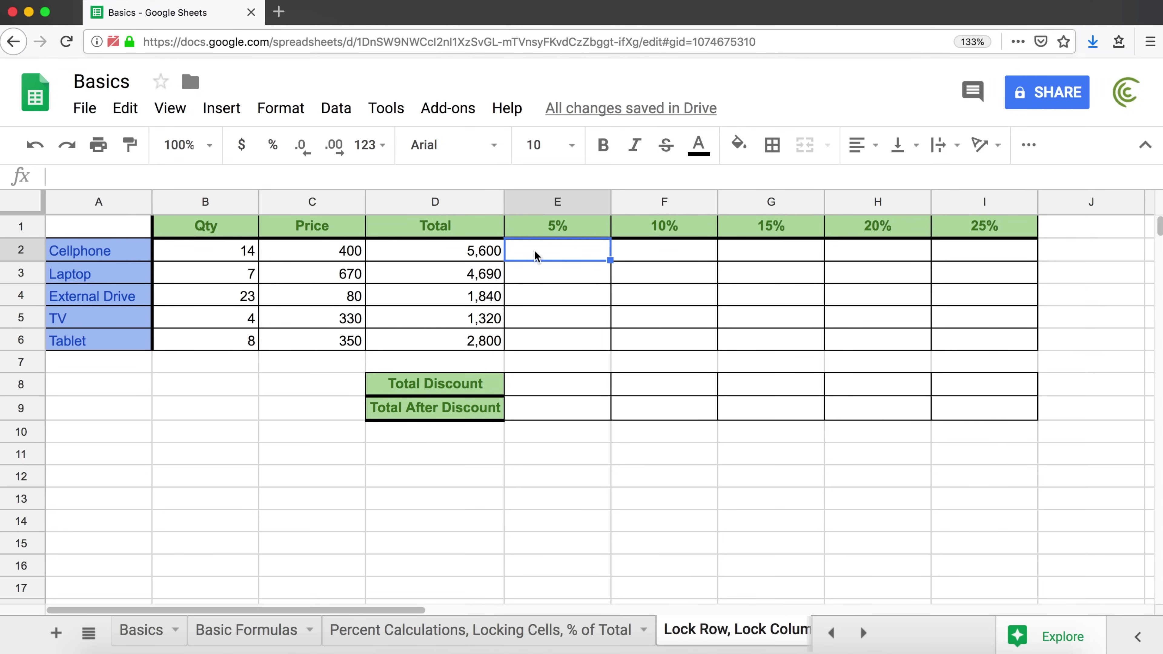
{"action": "type", "text": "="}
{"action": "left_click", "coordinate": [477, 254]}
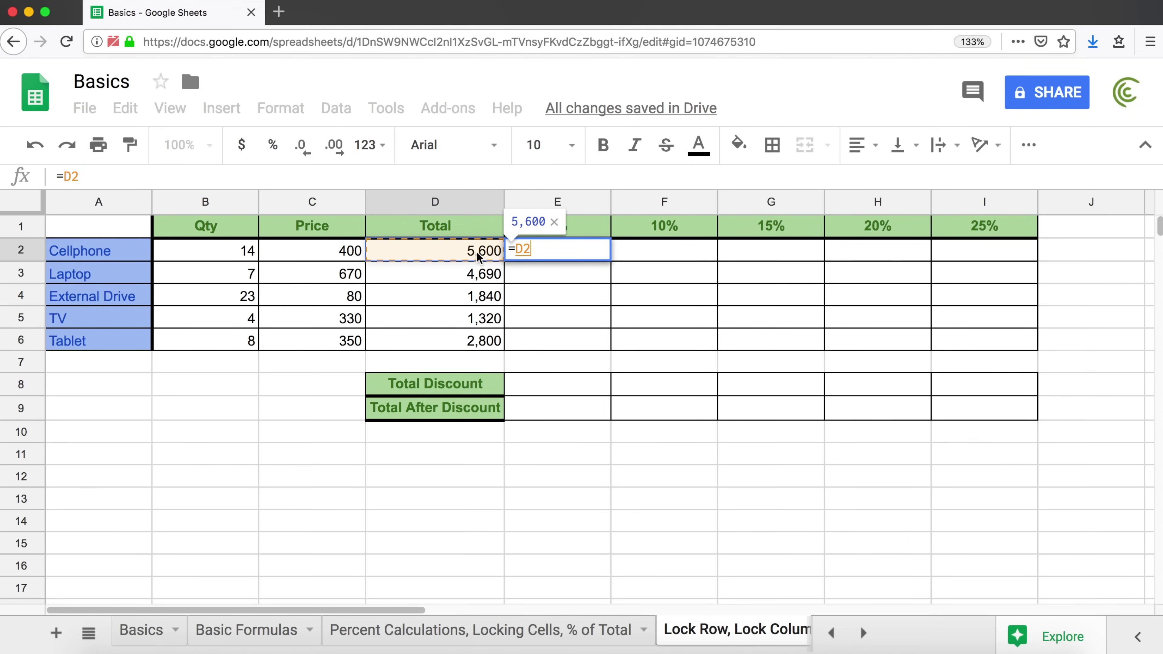
{"action": "type", "text": "*"}
{"action": "left_click", "coordinate": [566, 230]}
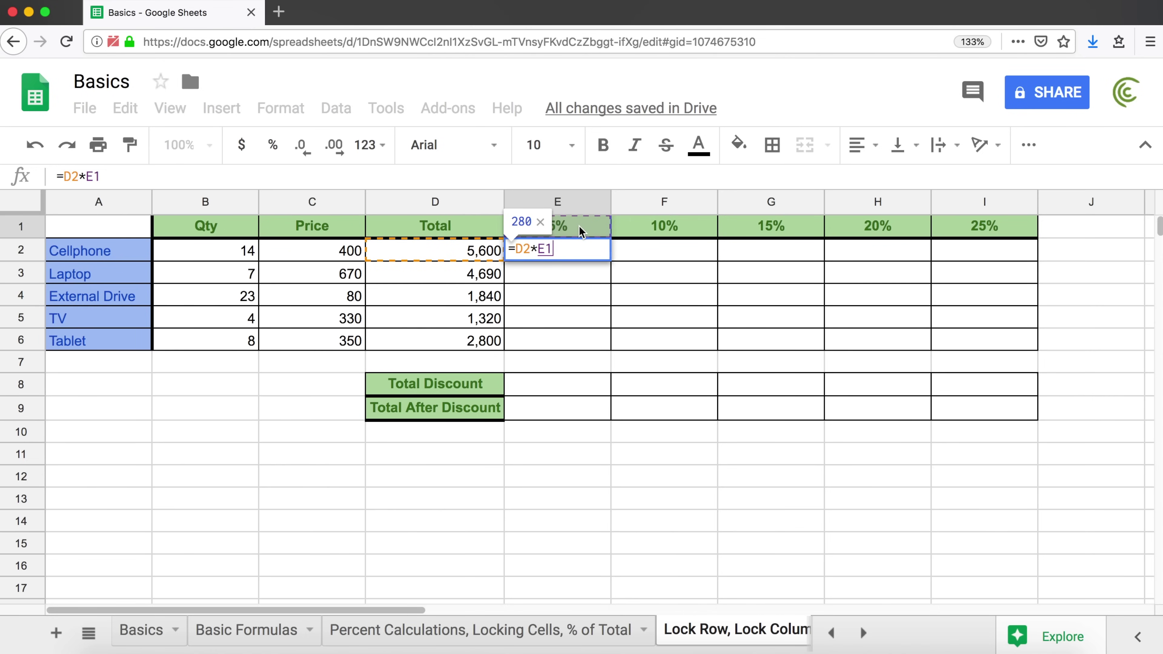
{"action": "key", "text": "Return"}
Fill E2's formula down to E6 and inspect the ballooning copied formulas in E2 and E3.
{"action": "left_click", "coordinate": [595, 252]}
{"action": "left_click_drag", "start_coordinate": [606, 261], "coordinate": [601, 351]}
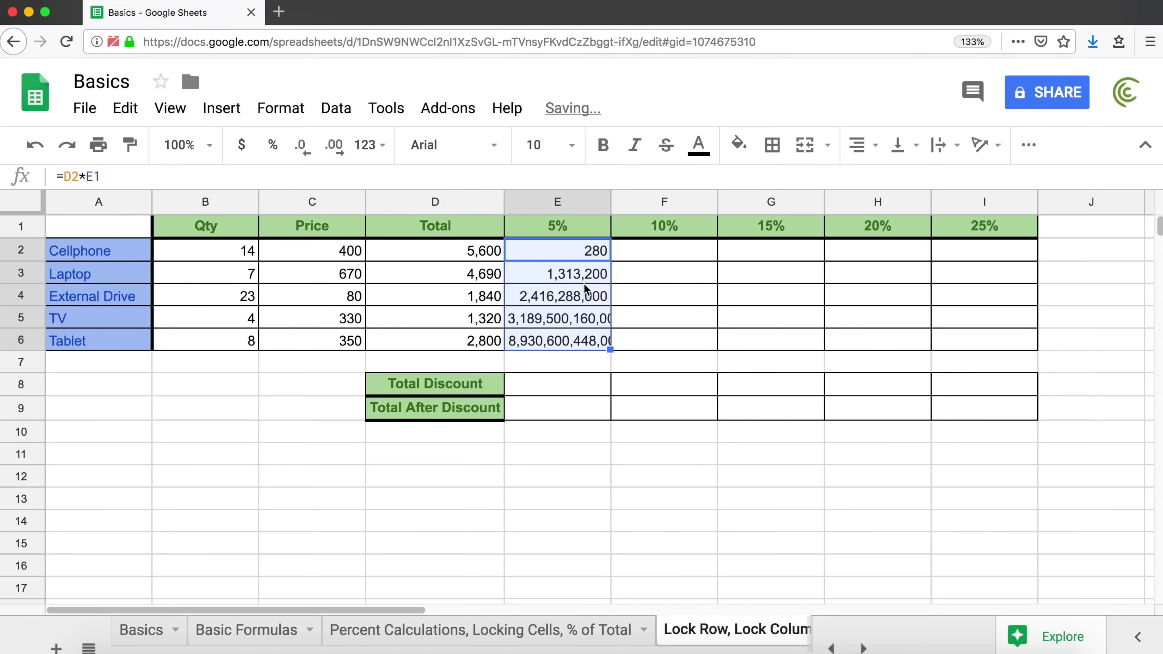
{"action": "double_click", "coordinate": [576, 252]}
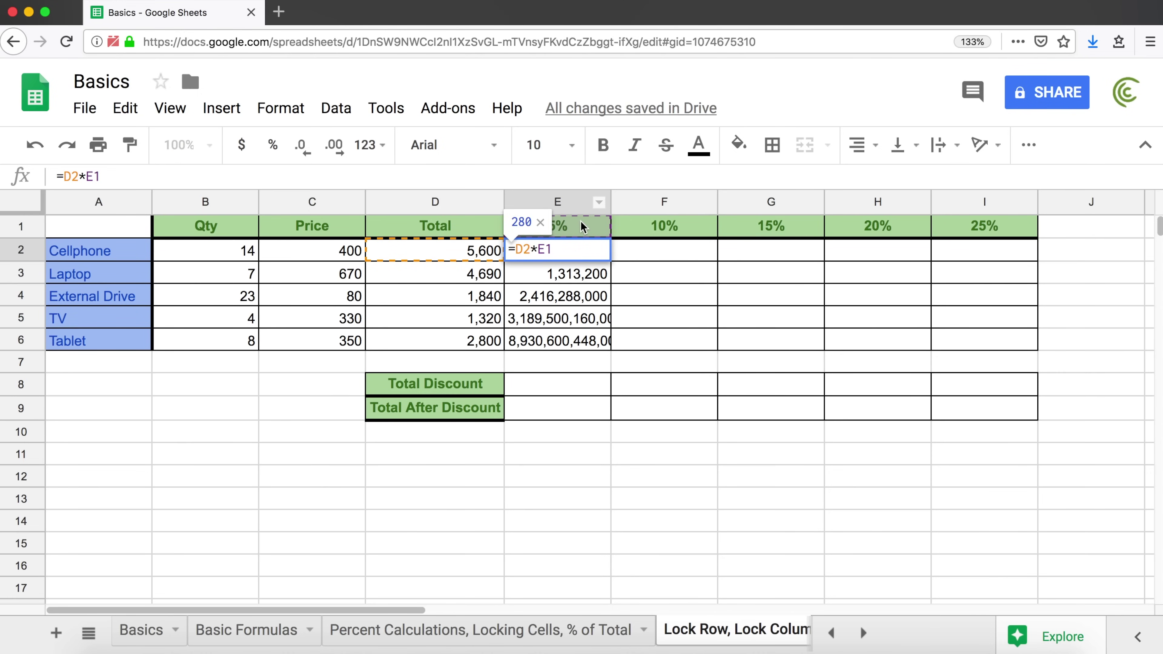
{"action": "key", "text": "Escape"}
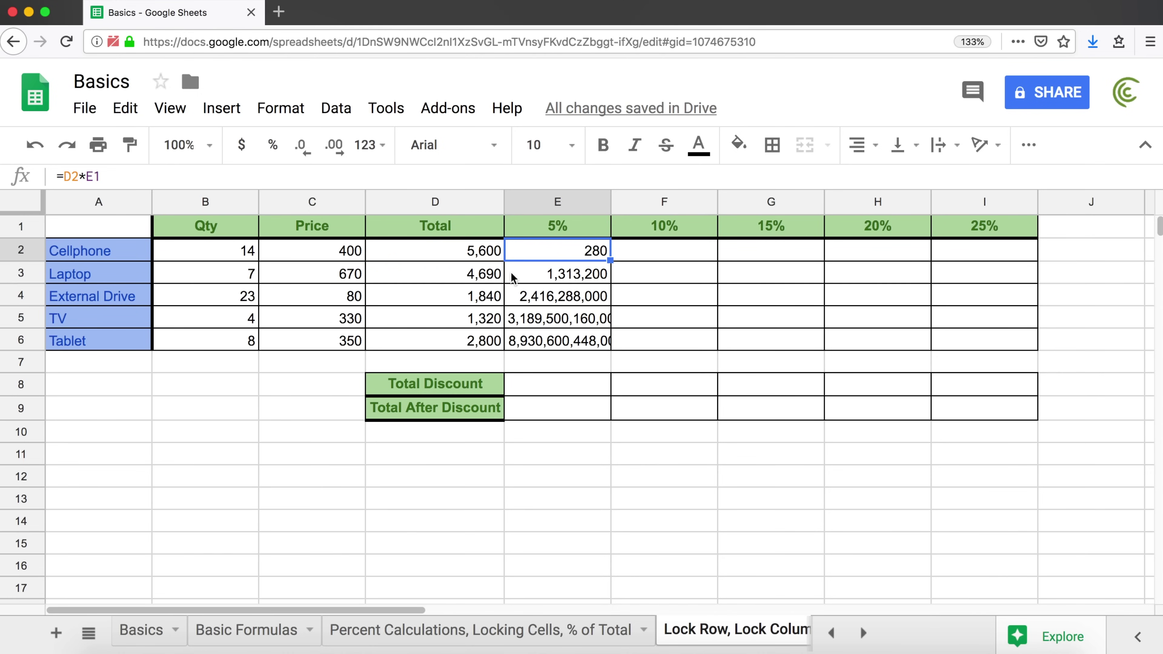
{"action": "double_click", "coordinate": [540, 274]}
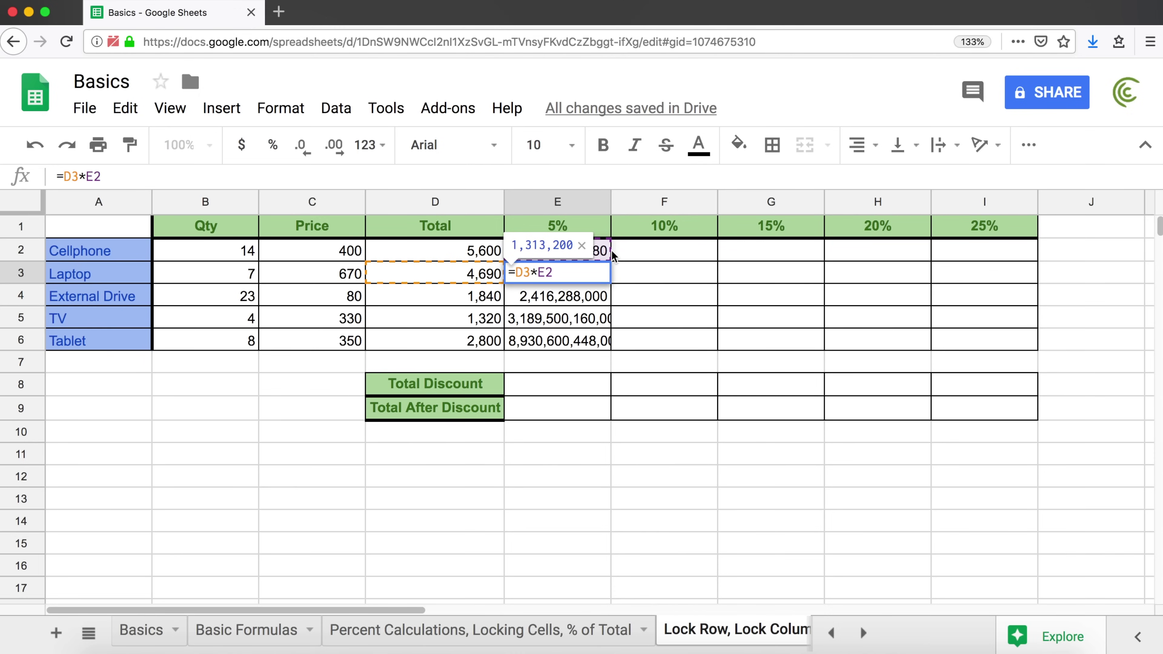
Change E2's formula to =D2*$E$1 so the 5% rate reference is absolute.
{"action": "key", "text": "Escape"}
{"action": "left_click", "coordinate": [478, 275]}
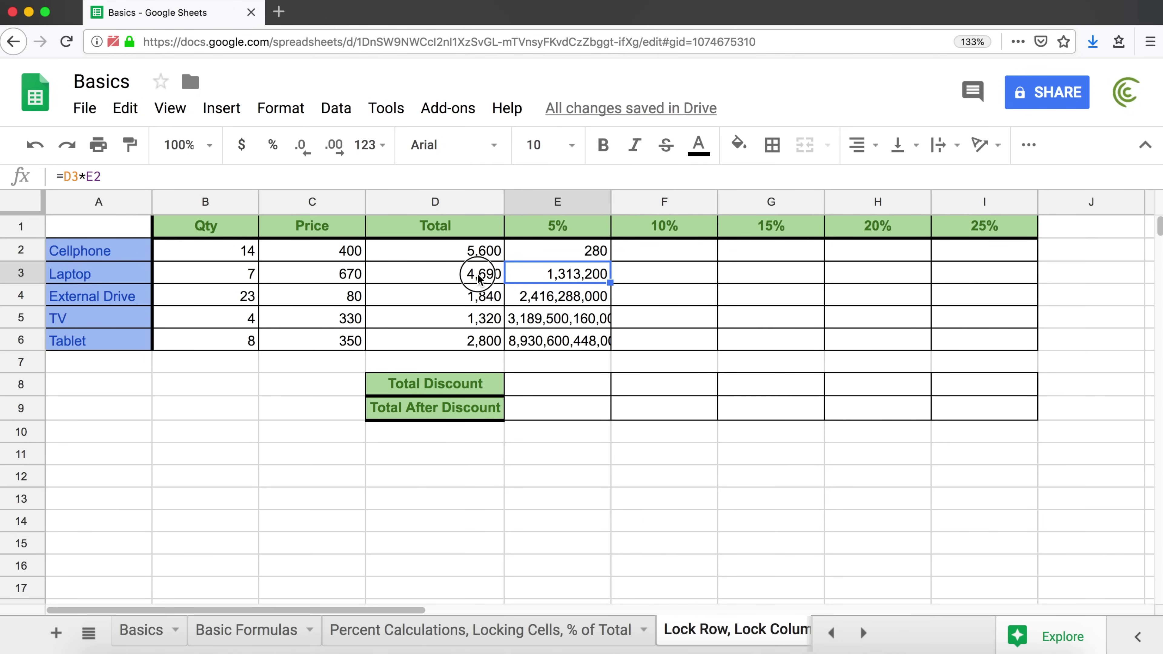
{"action": "left_click", "coordinate": [559, 256]}
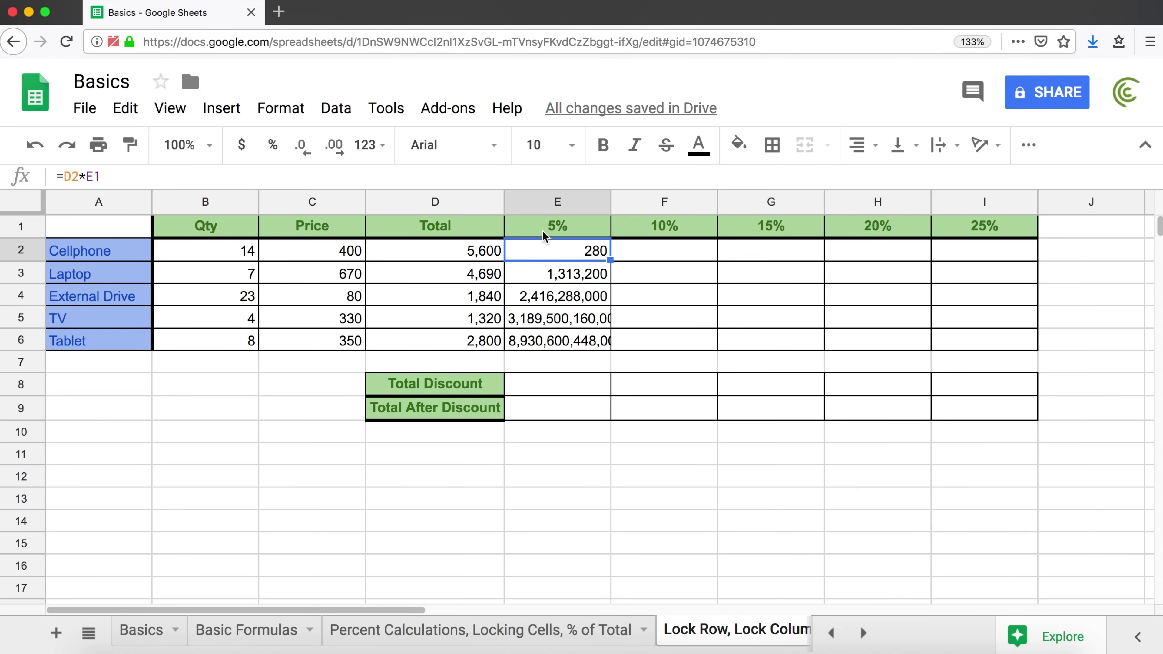
{"action": "double_click", "coordinate": [544, 254]}
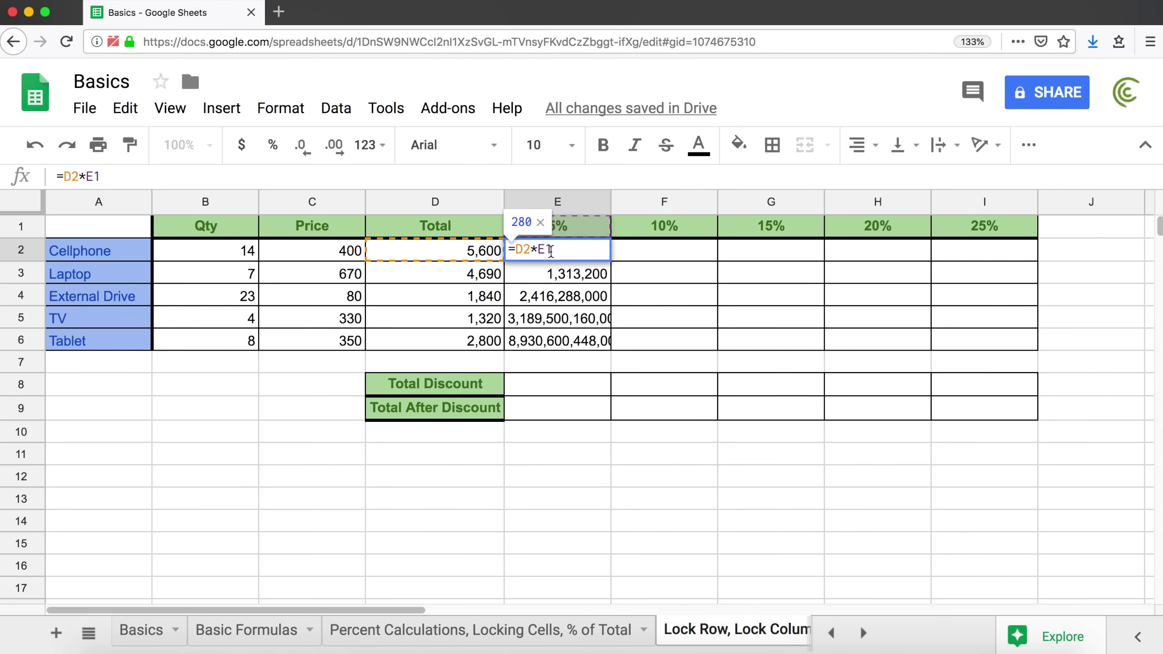
{"action": "left_click", "coordinate": [538, 249]}
{"action": "type", "text": "$"}
{"action": "key", "text": "Right"}
{"action": "type", "text": "$"}
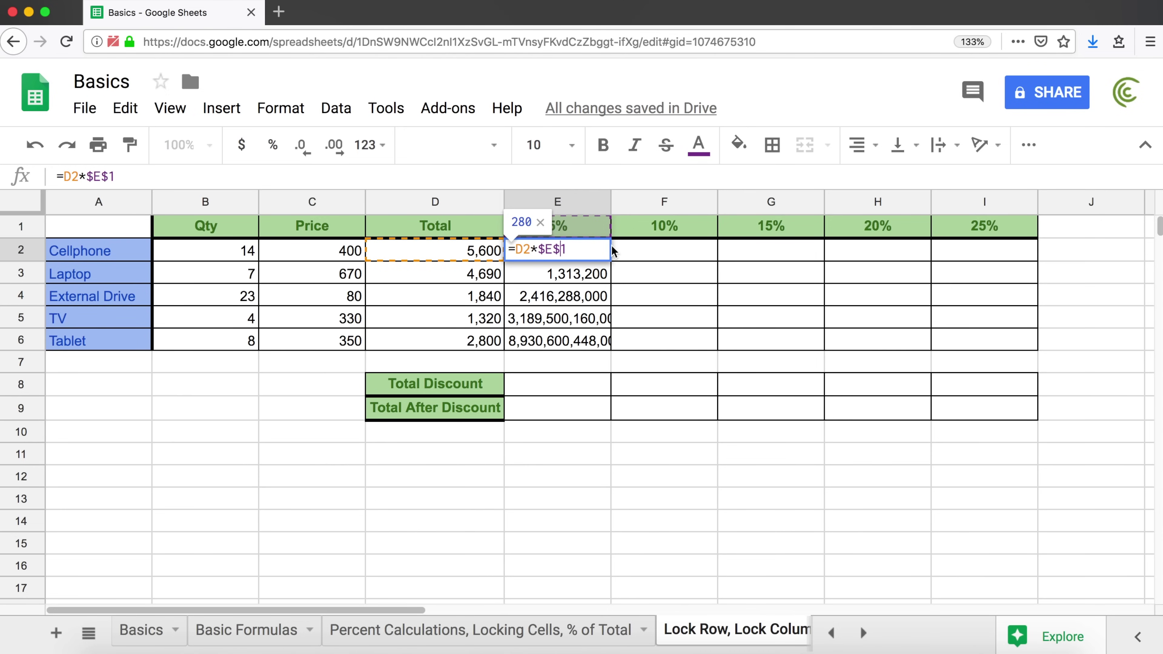
{"action": "key", "text": "BackSpace"}
{"action": "key", "text": "Left"}
{"action": "key", "text": "BackSpace"}
{"action": "key", "text": "F4"}
{"action": "key", "text": "Return"}
Fill the corrected formula down to E6 for 280, 235, 92, 66 and 140, and recheck E2.
{"action": "left_click", "coordinate": [595, 251]}
{"action": "left_click_drag", "start_coordinate": [610, 260], "coordinate": [601, 344]}
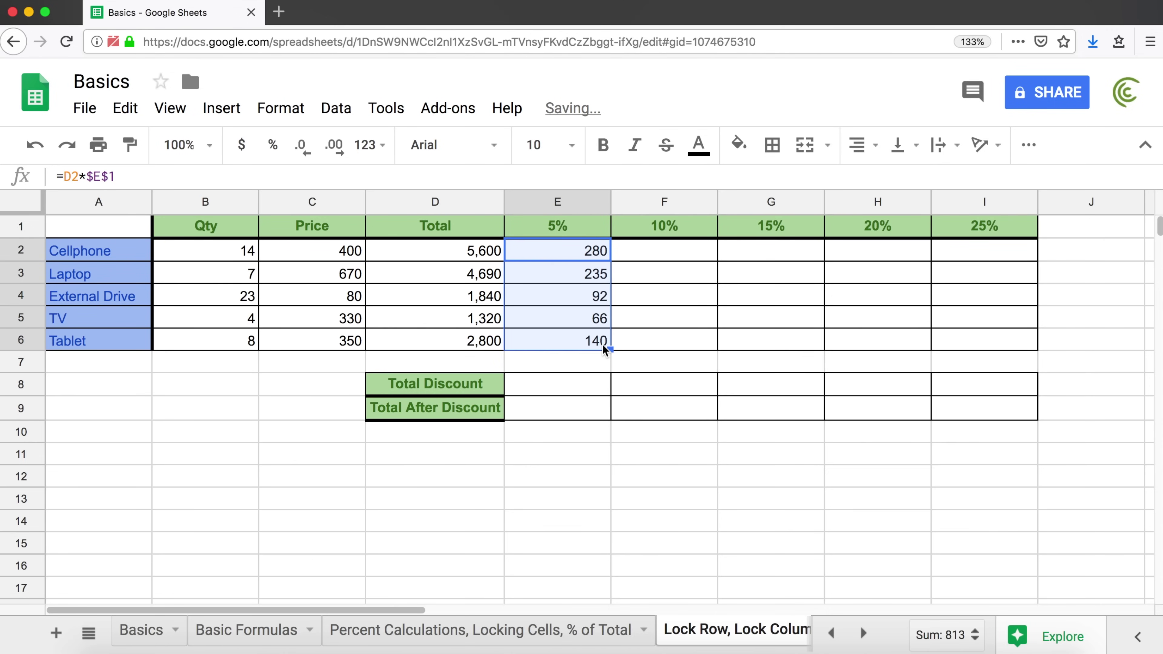
{"action": "left_click", "coordinate": [585, 258]}
{"action": "double_click", "coordinate": [586, 258]}
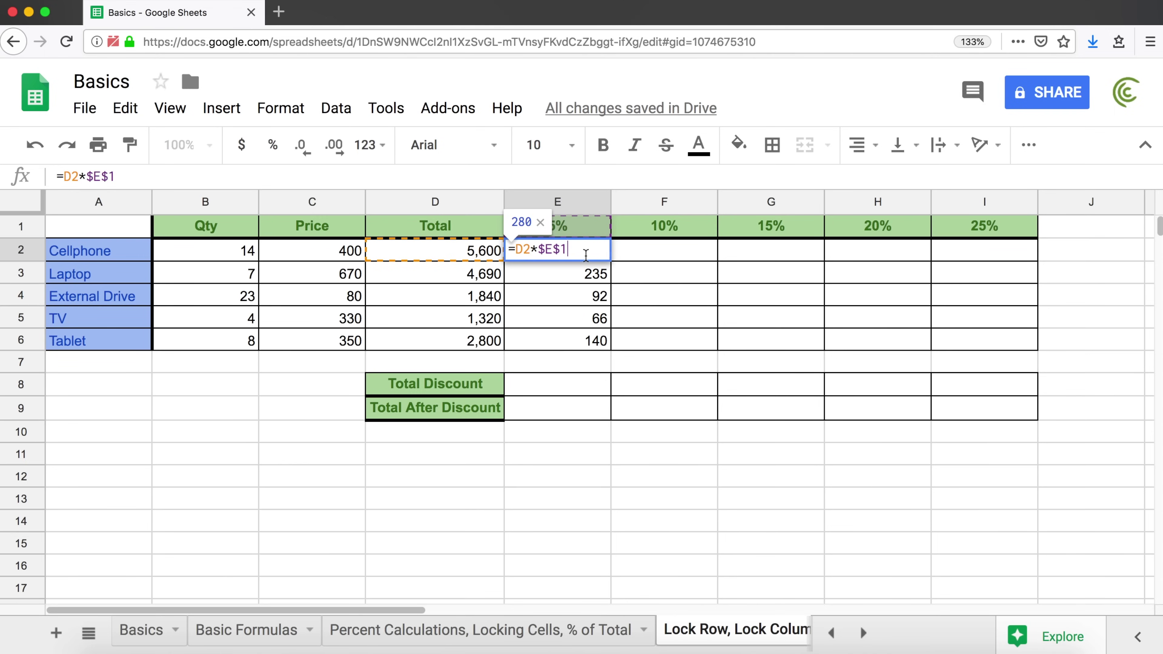
{"action": "key", "text": "Escape"}
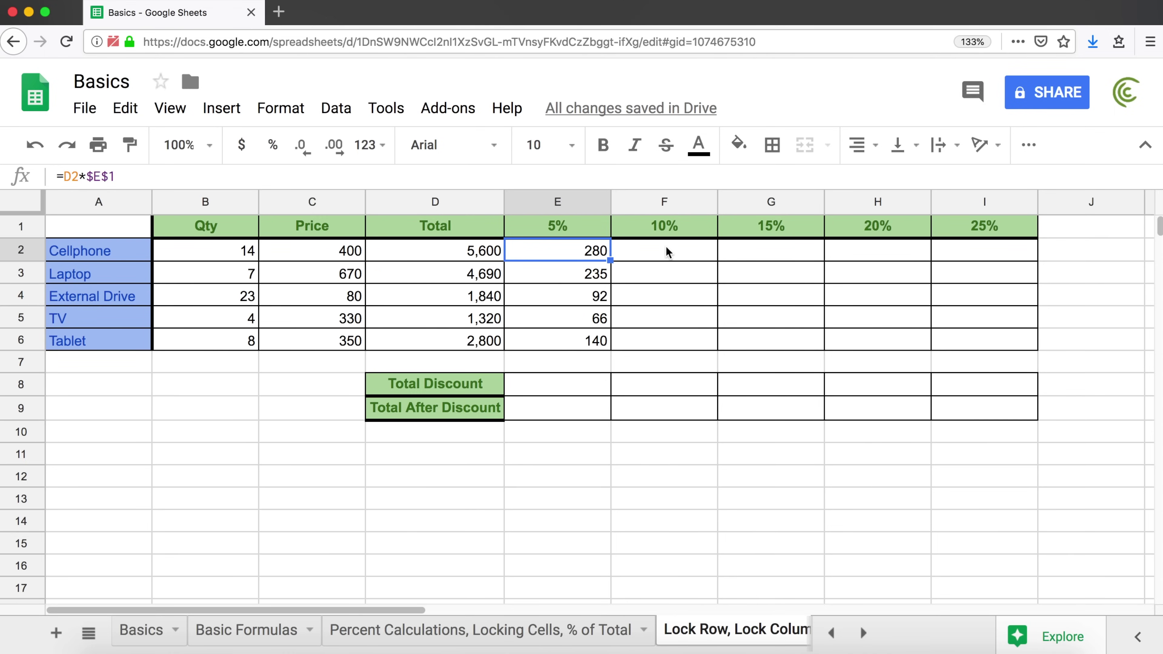
{"action": "left_click", "coordinate": [674, 247]}
Enter =D2*$F$1 in F2 for the 10% discount.
{"action": "left_click", "coordinate": [777, 248]}
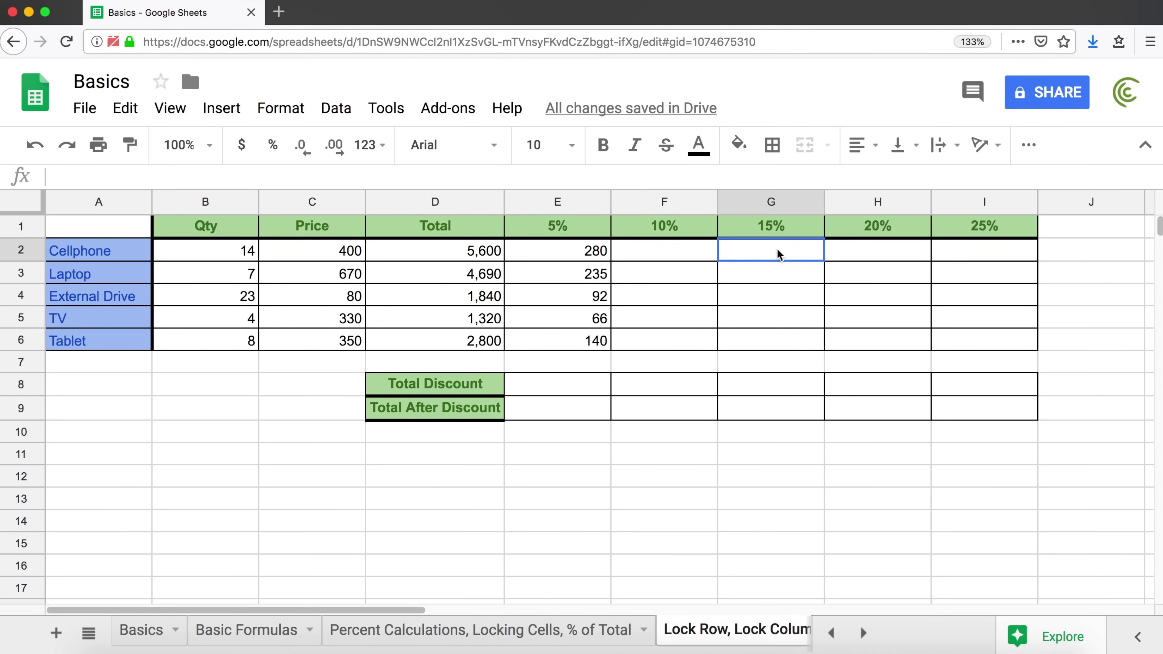
{"action": "left_click", "coordinate": [896, 254]}
{"action": "left_click", "coordinate": [983, 248]}
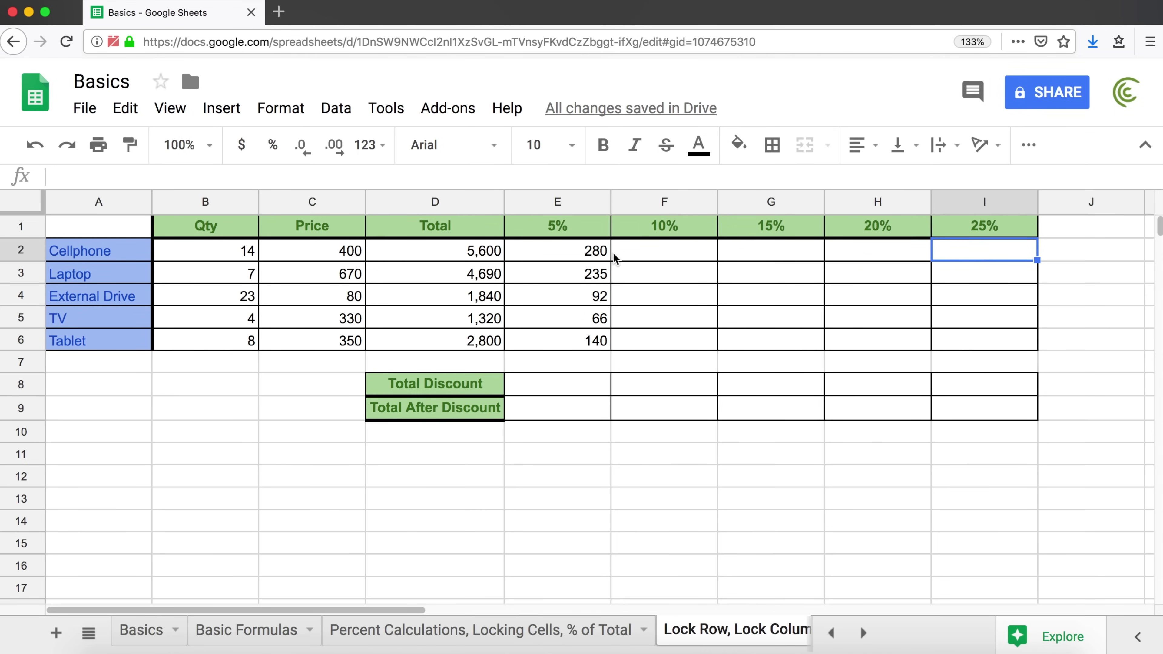
{"action": "left_click", "coordinate": [654, 257]}
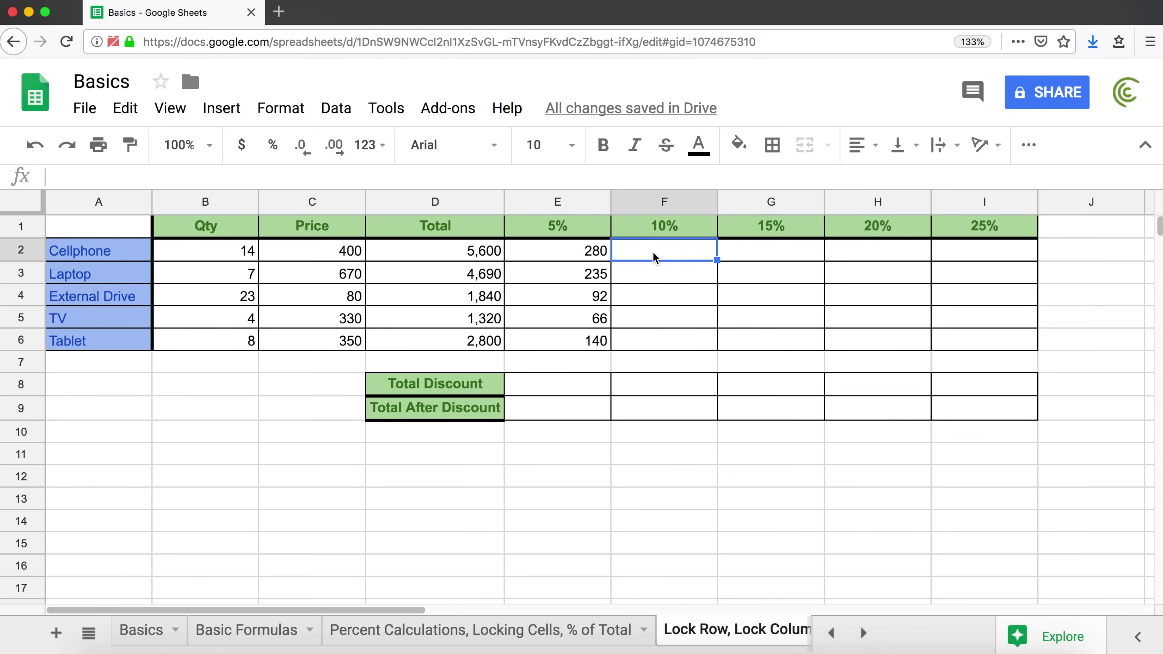
{"action": "type", "text": "="}
{"action": "left_click", "coordinate": [482, 255]}
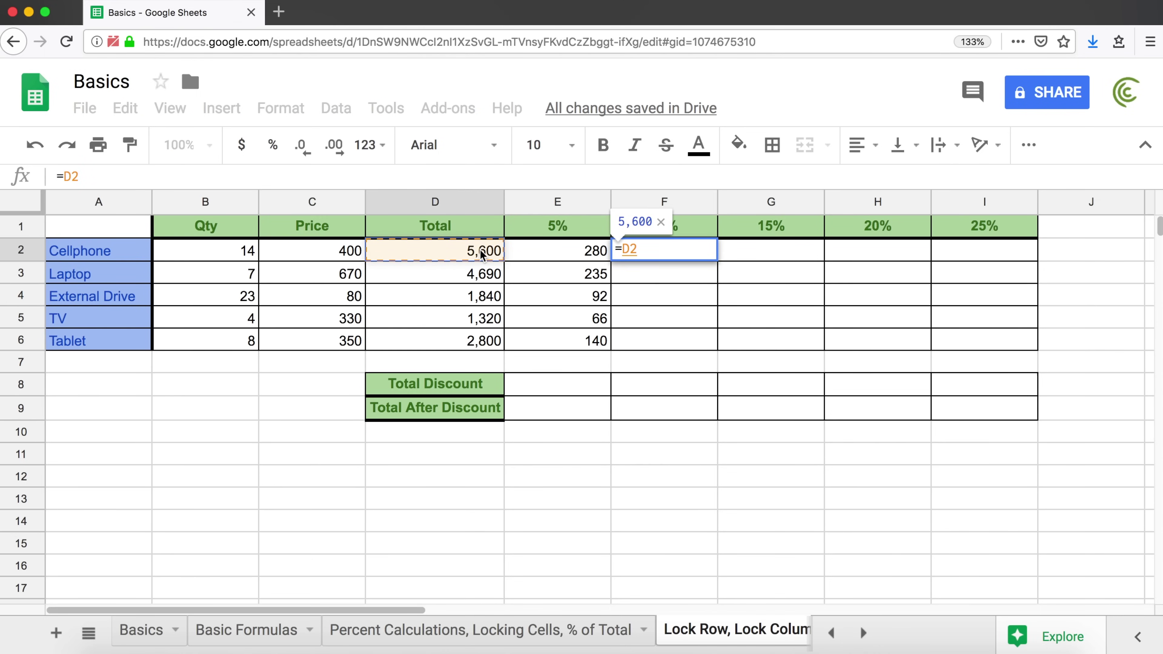
{"action": "type", "text": "*"}
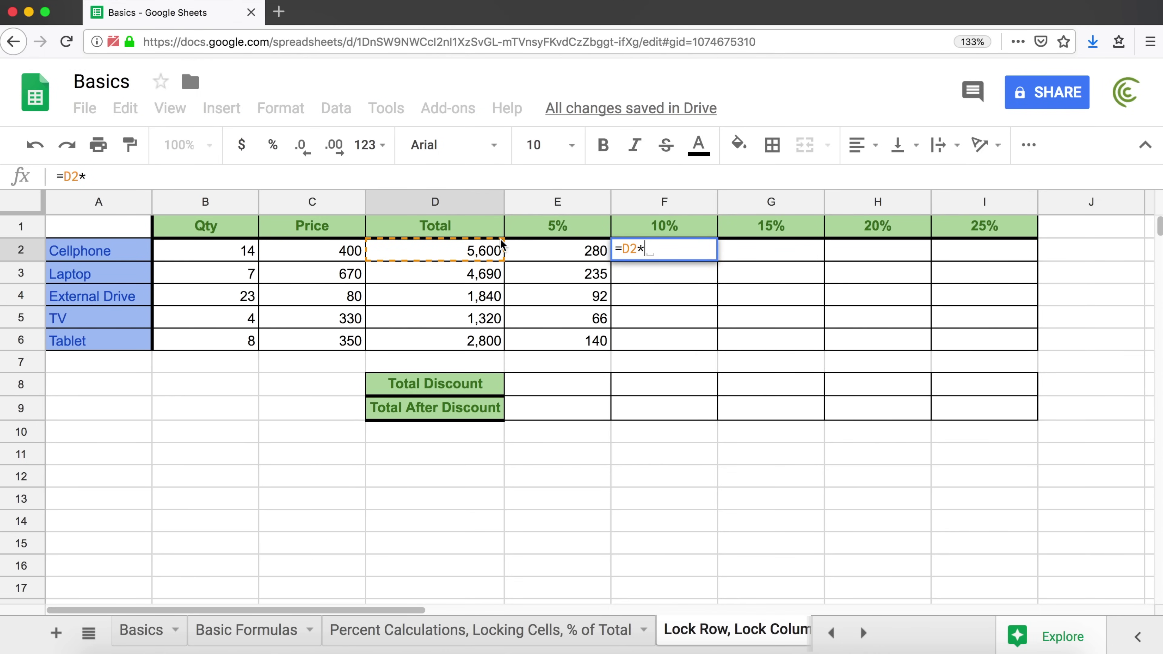
{"action": "left_click", "coordinate": [692, 222]}
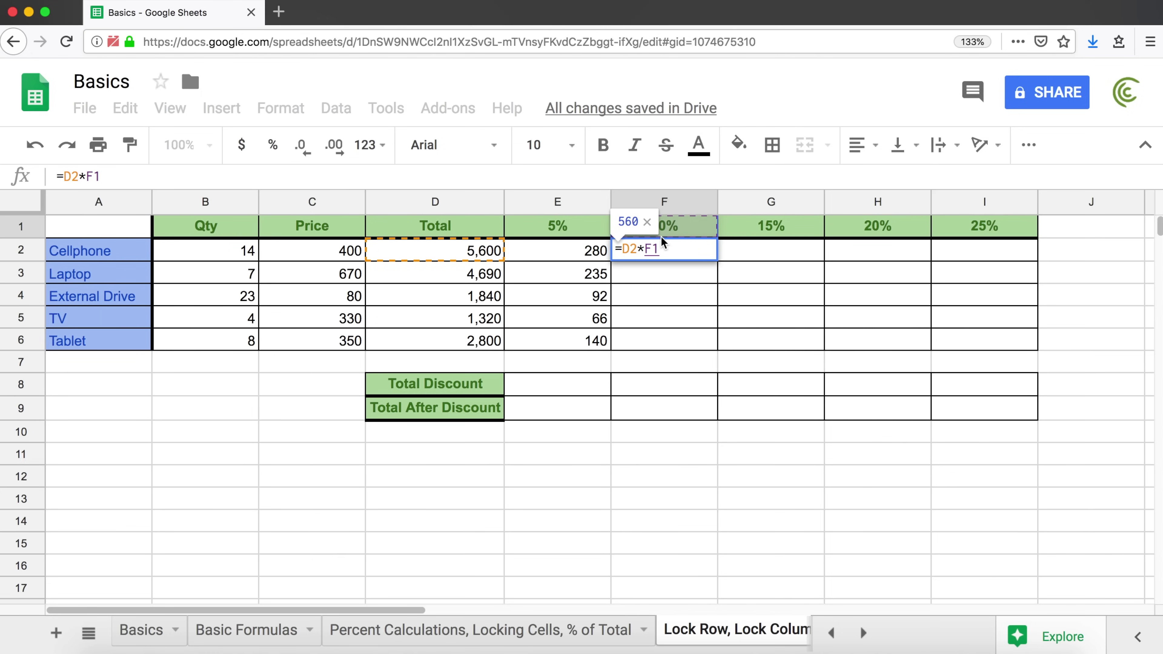
{"action": "key", "text": "F4"}
{"action": "key", "text": "Return"}
Fill the 10% formula down to F6, then undo the fill.
{"action": "left_click", "coordinate": [708, 257]}
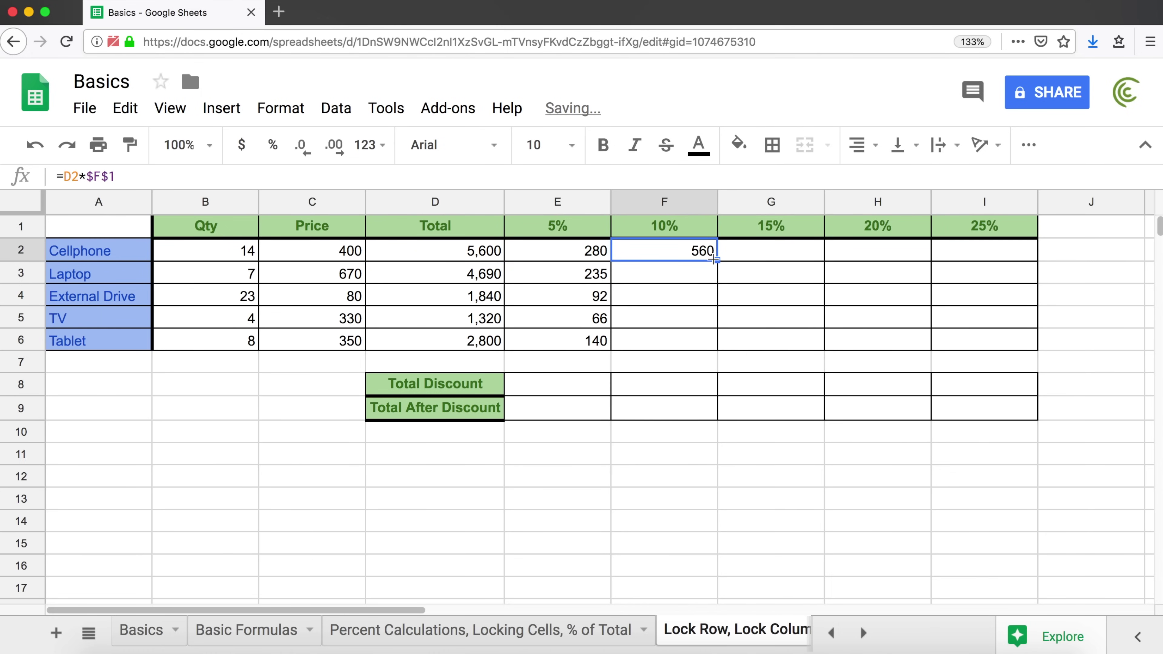
{"action": "left_click_drag", "start_coordinate": [715, 260], "coordinate": [711, 343]}
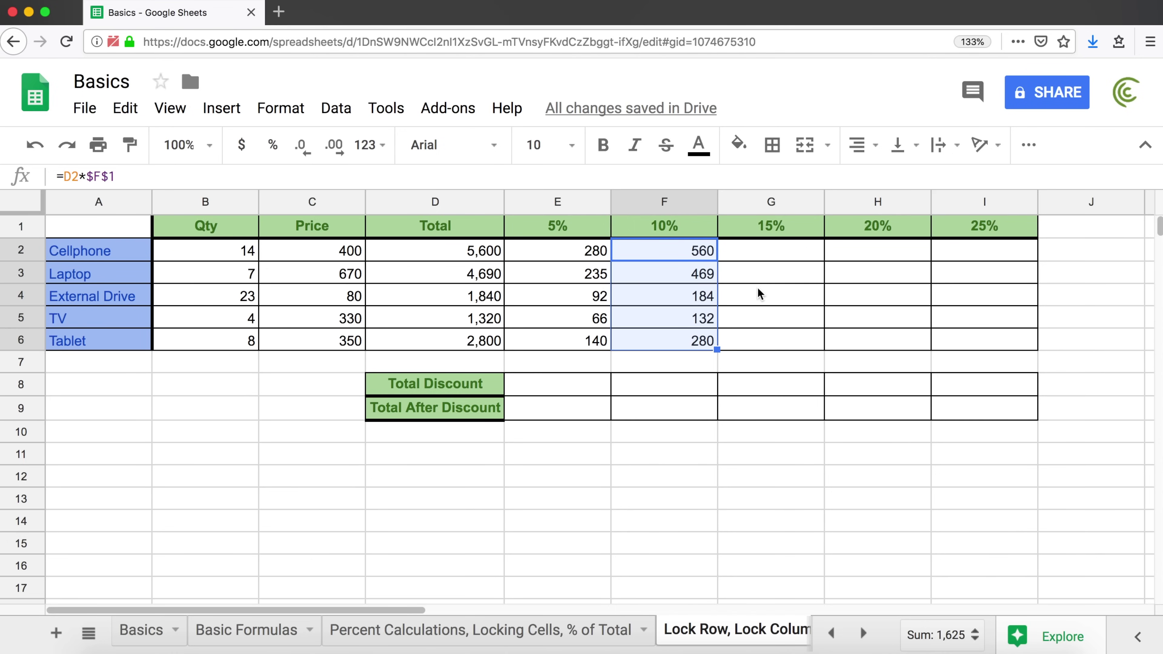
{"action": "key", "text": "super+z"}
{"action": "key", "text": "super+z"}
Undo back to the unlocked =D2*E1 in E2 and start adding $ locks to E1.
{"action": "key", "text": "super+z"}
{"action": "key", "text": "super+z"}
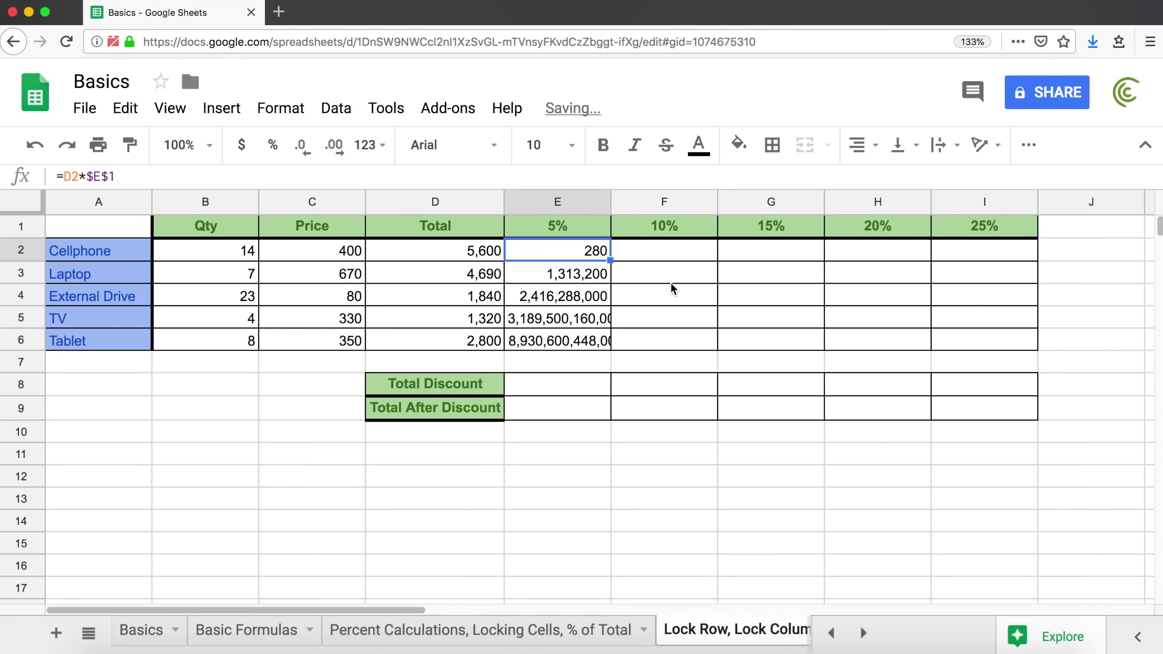
{"action": "key", "text": "super+z"}
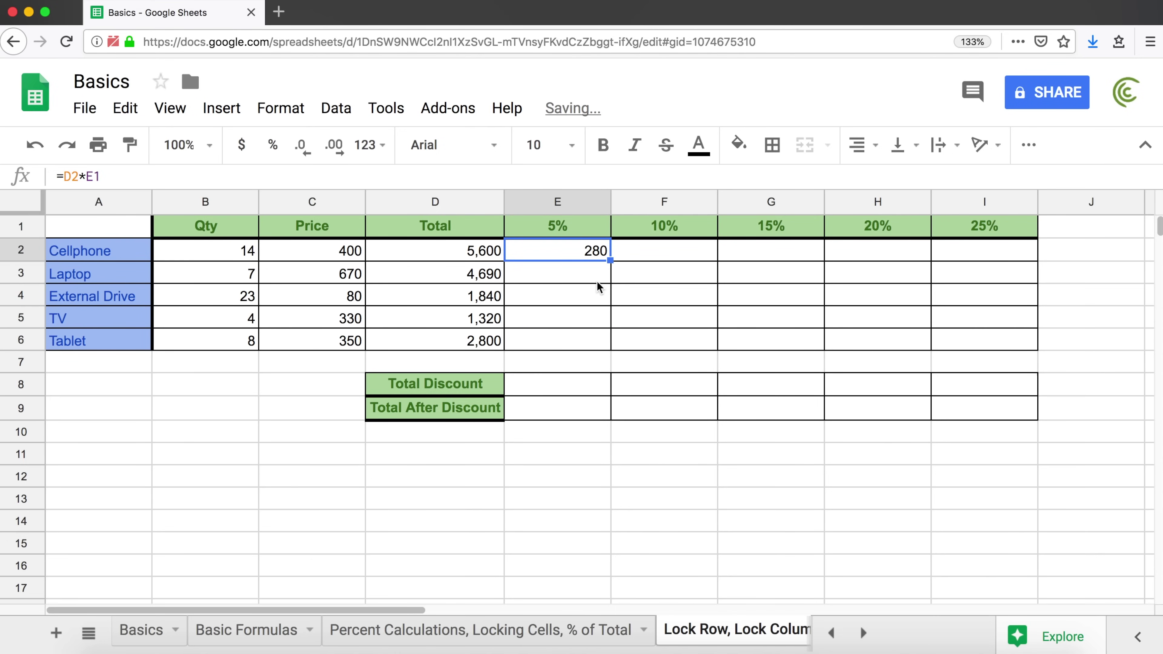
{"action": "double_click", "coordinate": [576, 253]}
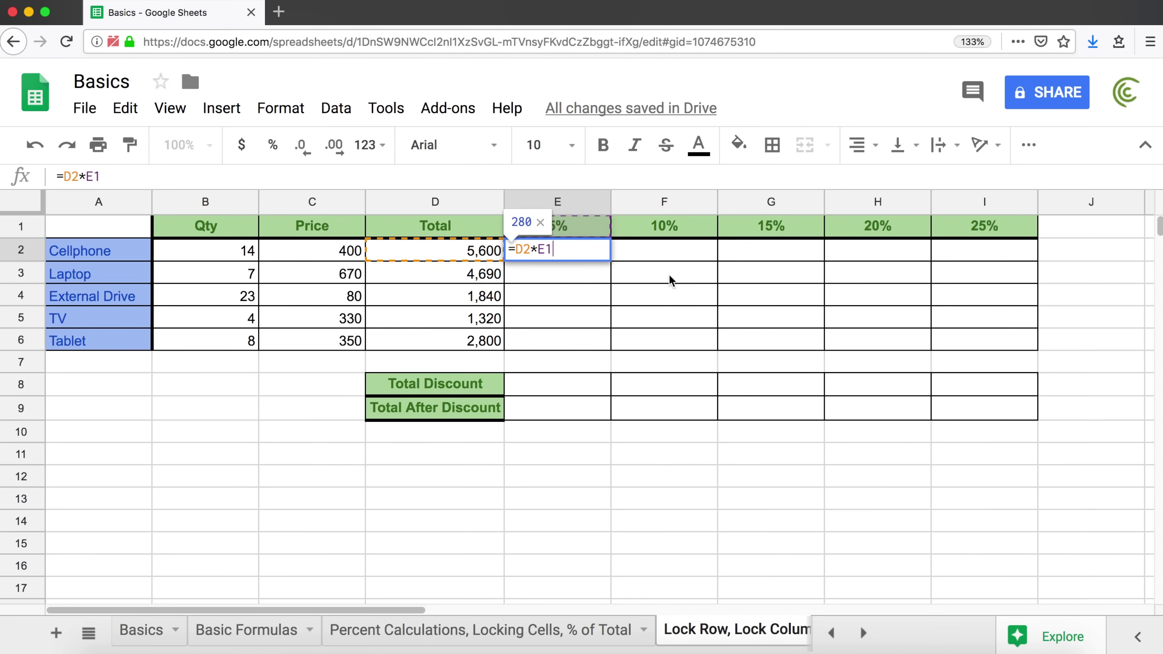
{"action": "left_click", "coordinate": [550, 251]}
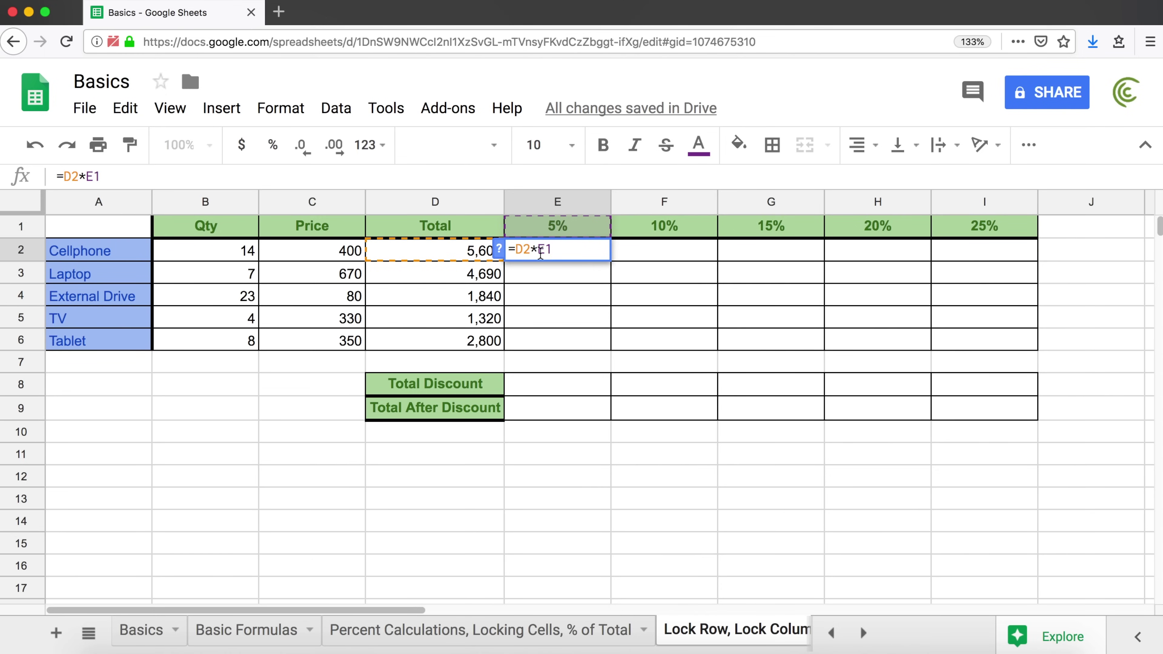
{"action": "type", "text": "$"}
{"action": "key", "text": "Right"}
{"action": "type", "text": "$"}
Change E2's formula to =D2*E$1, locking only the rate row.
{"action": "left_click", "coordinate": [546, 251]}
{"action": "key", "text": "BackSpace"}
{"action": "left_click", "coordinate": [563, 249]}
{"action": "key", "text": "Return"}
Fill =D2*E$1 down to E6 and verify copied formulas like E4's =D4*E$1 returning 92.
{"action": "left_click", "coordinate": [590, 252]}
{"action": "left_click_drag", "start_coordinate": [610, 260], "coordinate": [609, 348]}
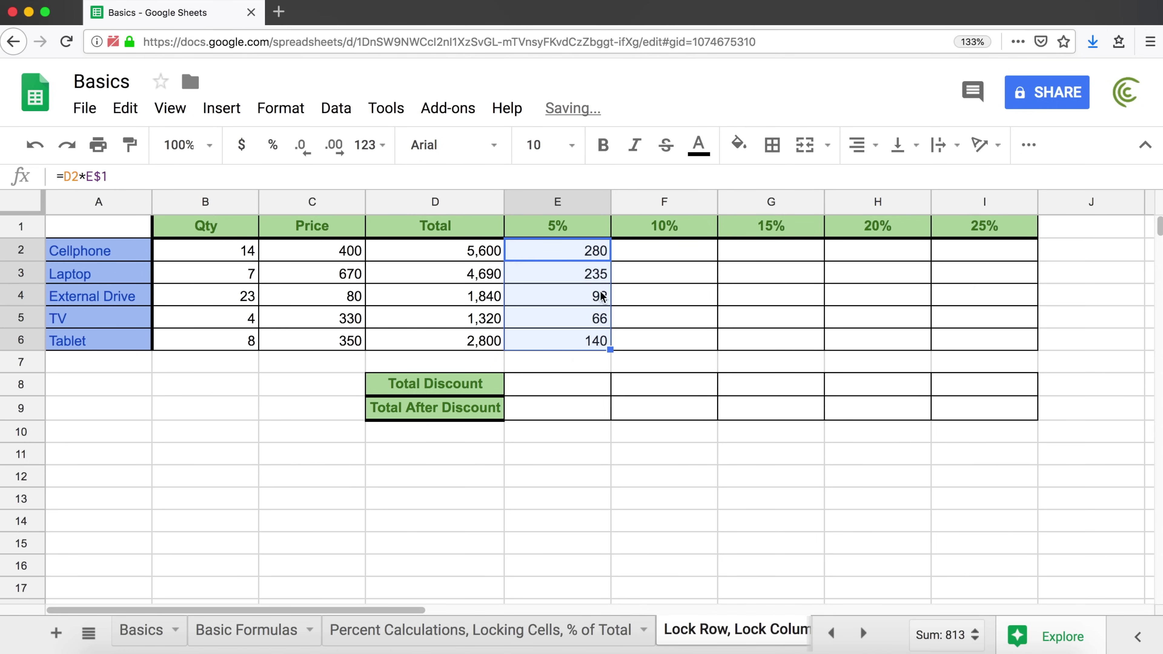
{"action": "double_click", "coordinate": [596, 281]}
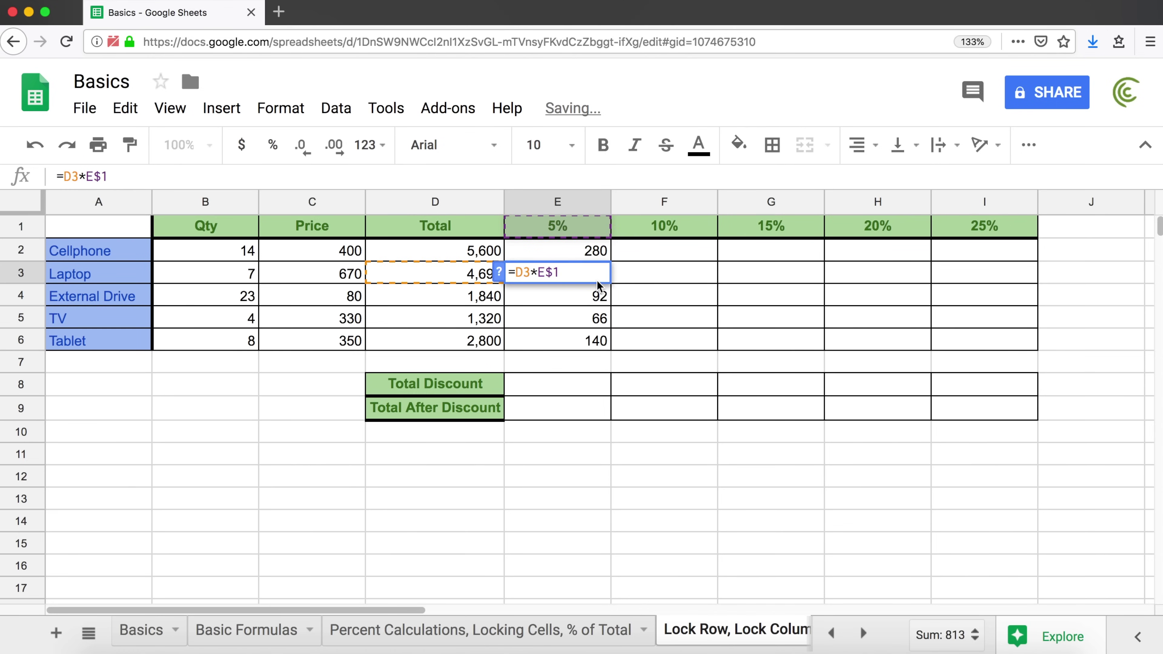
{"action": "left_click", "coordinate": [586, 299]}
{"action": "double_click", "coordinate": [595, 298]}
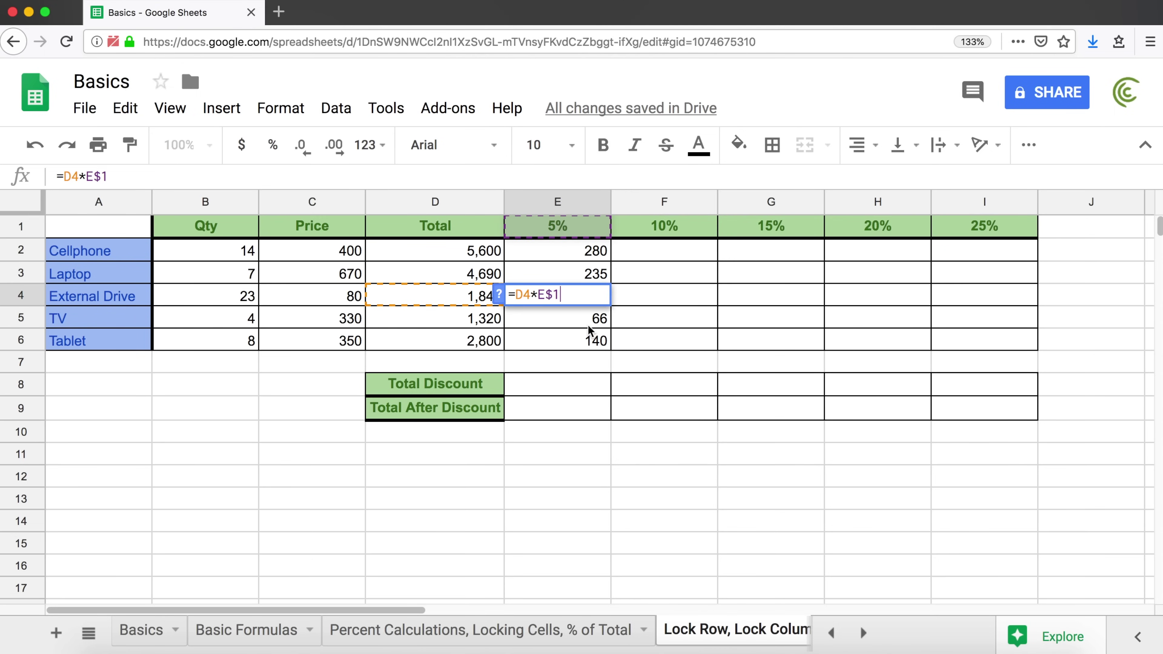
{"action": "key", "text": "Escape"}
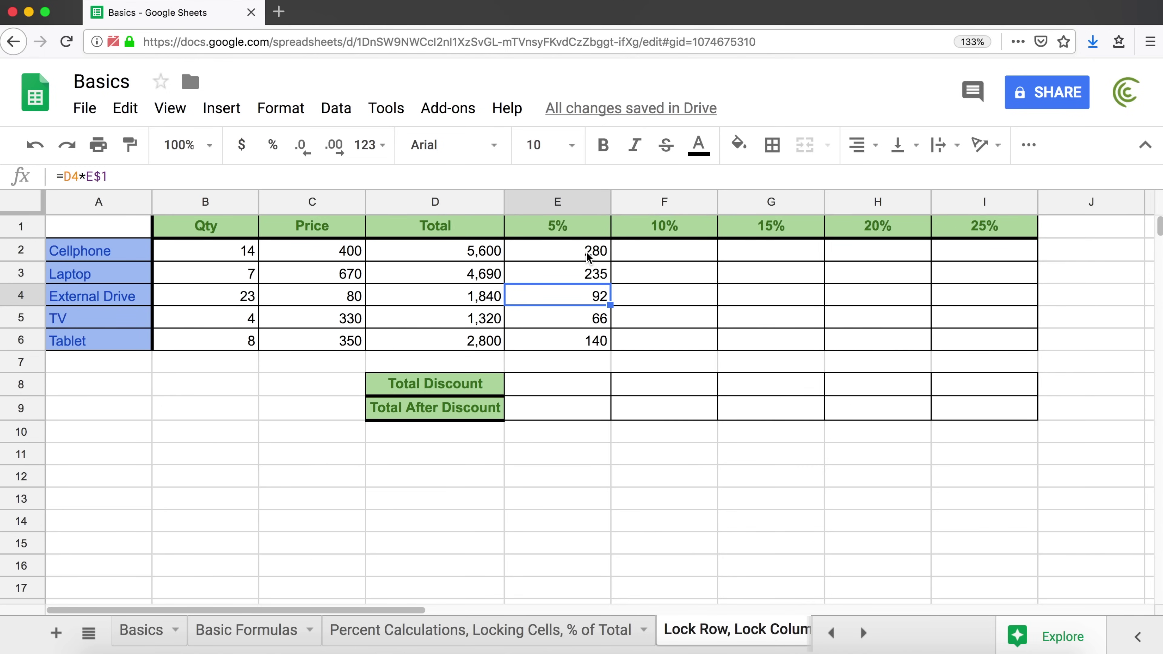
{"action": "left_click", "coordinate": [588, 255]}
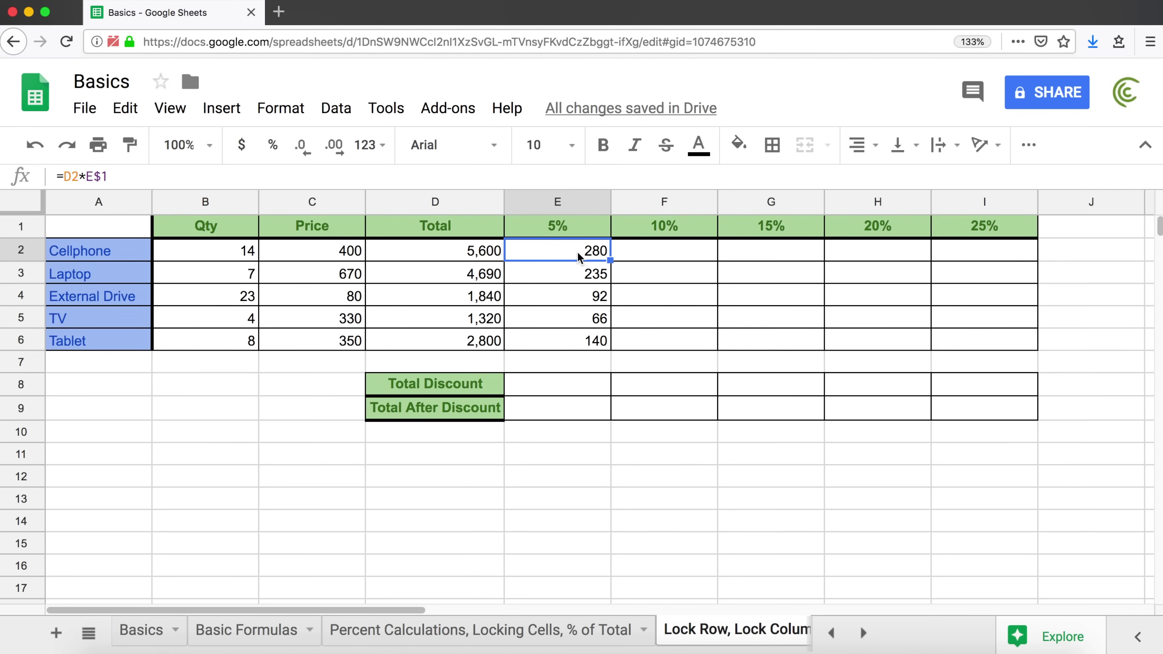
{"action": "double_click", "coordinate": [578, 256]}
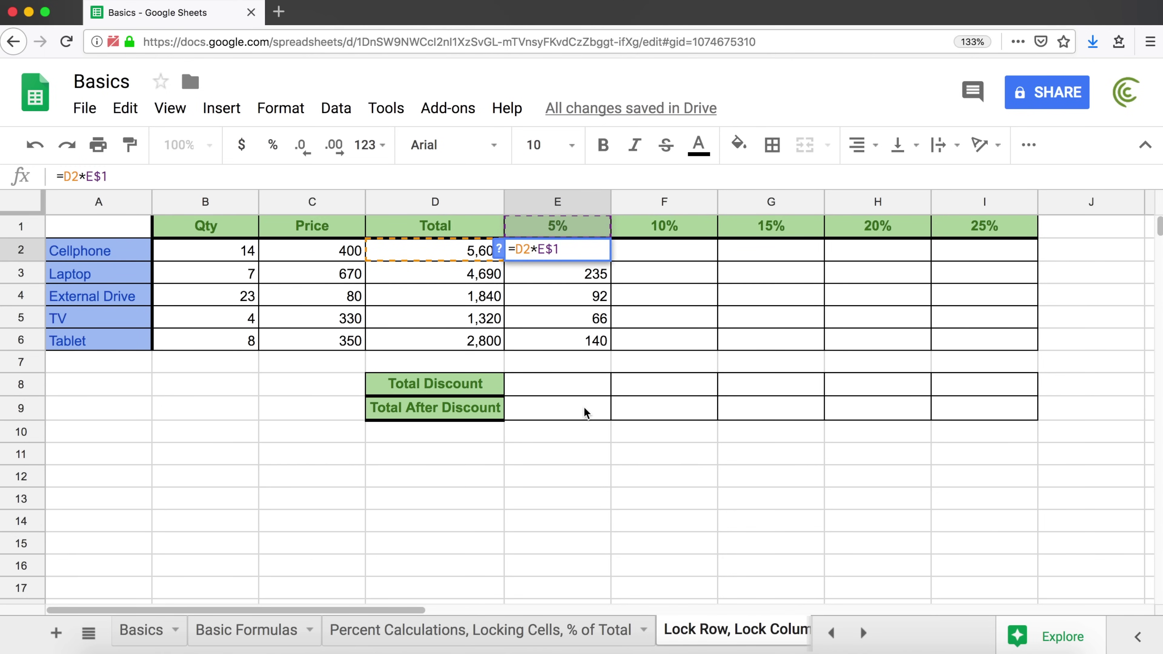
{"action": "key", "text": "Escape"}
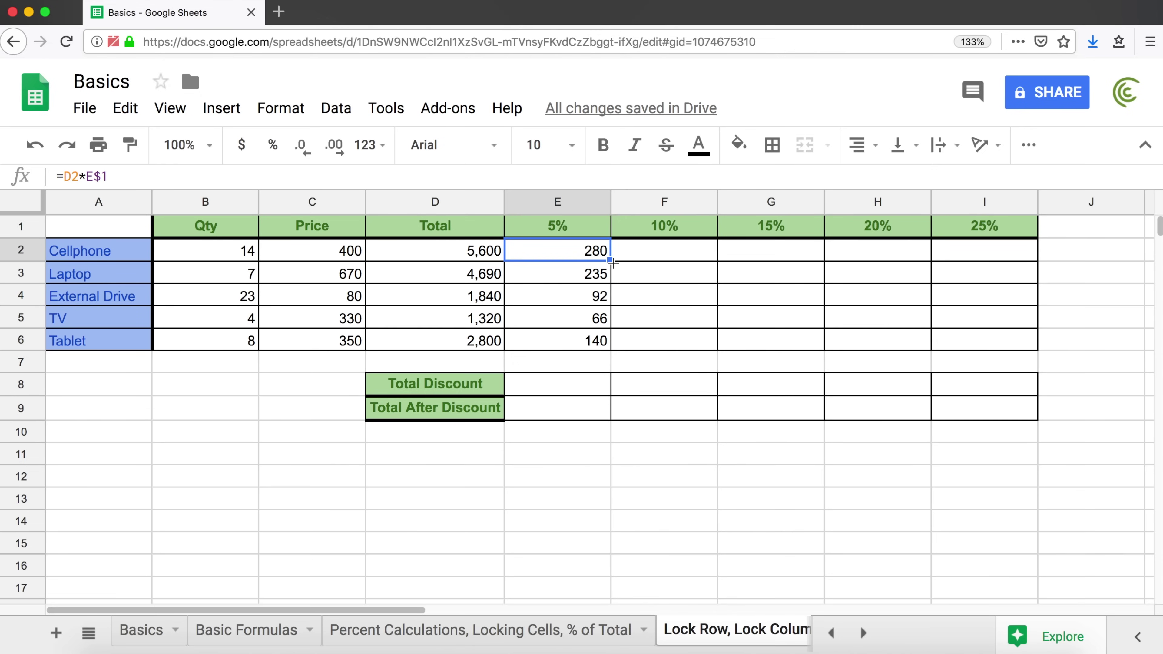
Copy E2's formula into F2 and compare references, revealing =E2*F$1 wrongly returning 28.
{"action": "left_click_drag", "start_coordinate": [611, 261], "coordinate": [689, 263]}
{"action": "double_click", "coordinate": [572, 250]}
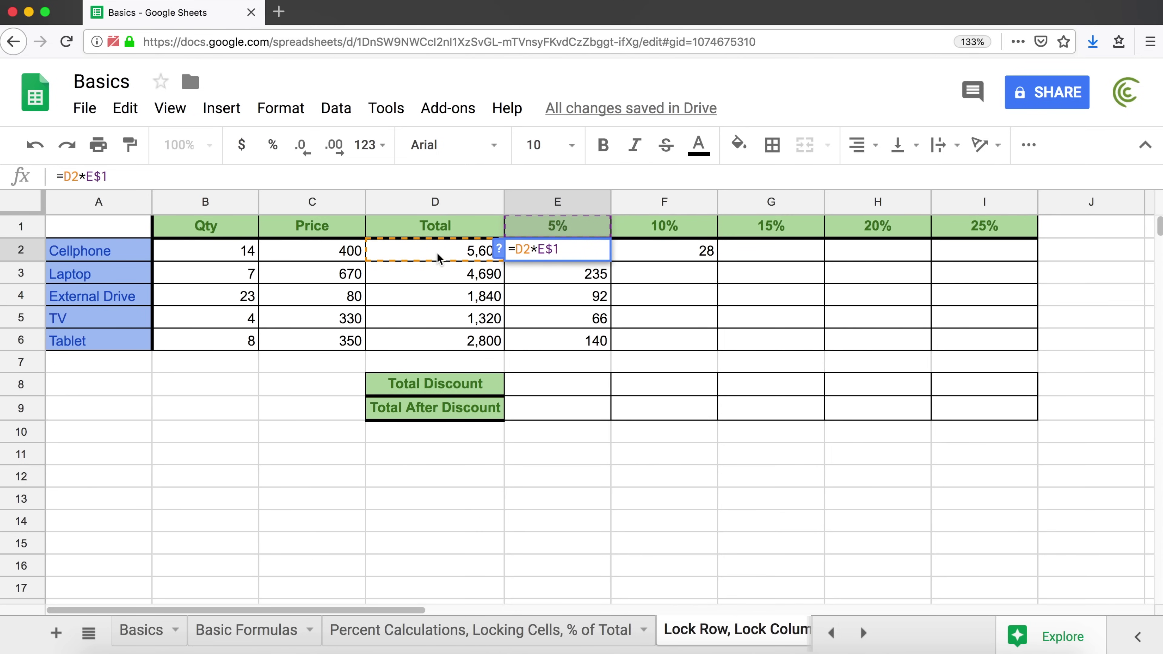
{"action": "double_click", "coordinate": [517, 251]}
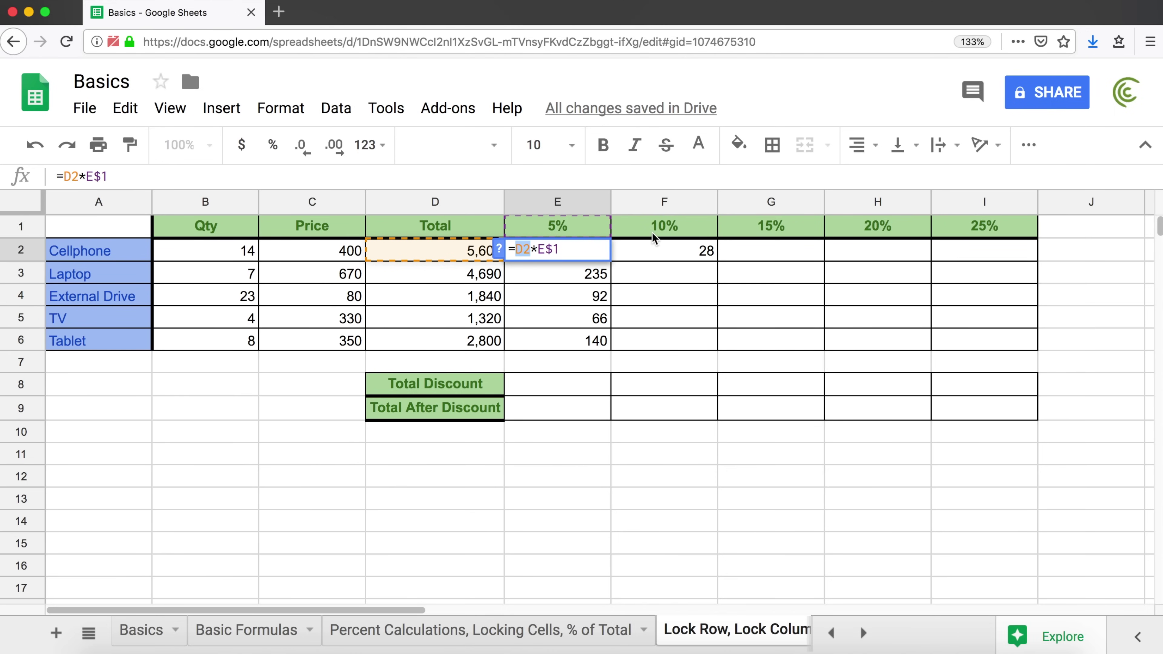
{"action": "key", "text": "Escape"}
{"action": "double_click", "coordinate": [667, 254]}
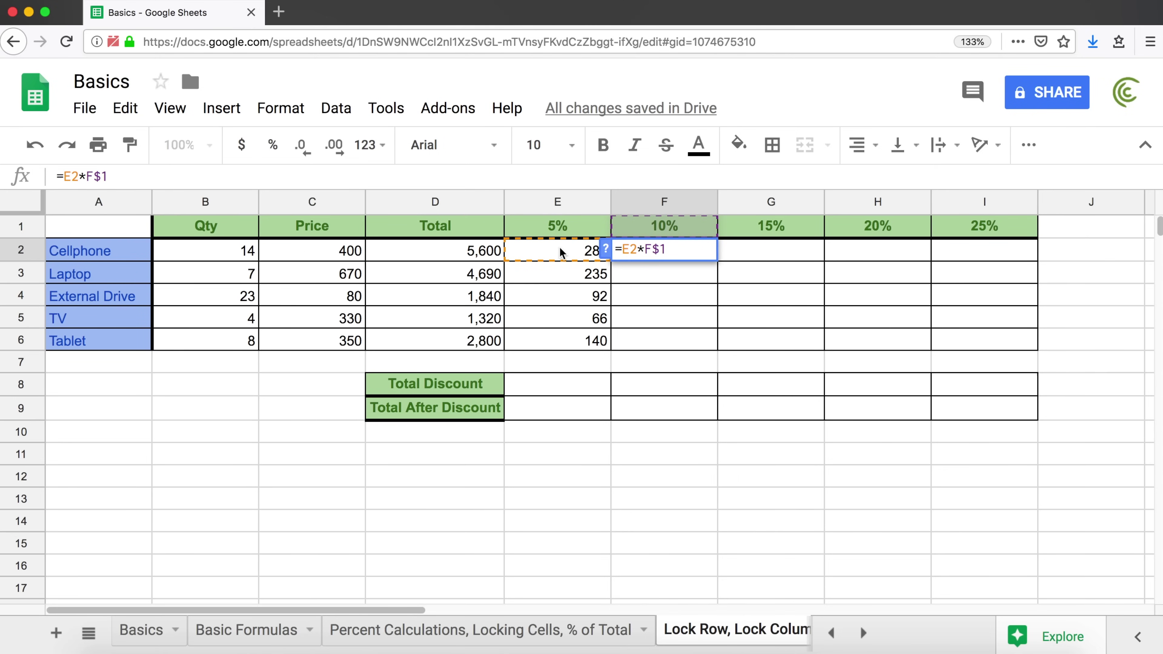
{"action": "key", "text": "Return"}
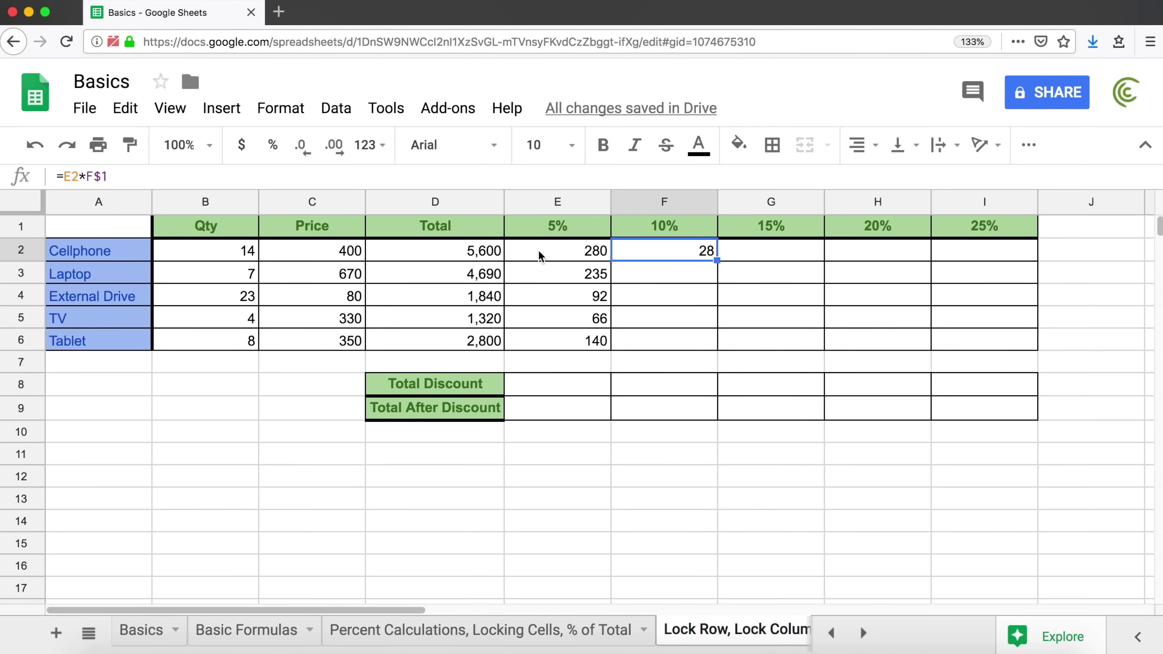
{"action": "double_click", "coordinate": [538, 250]}
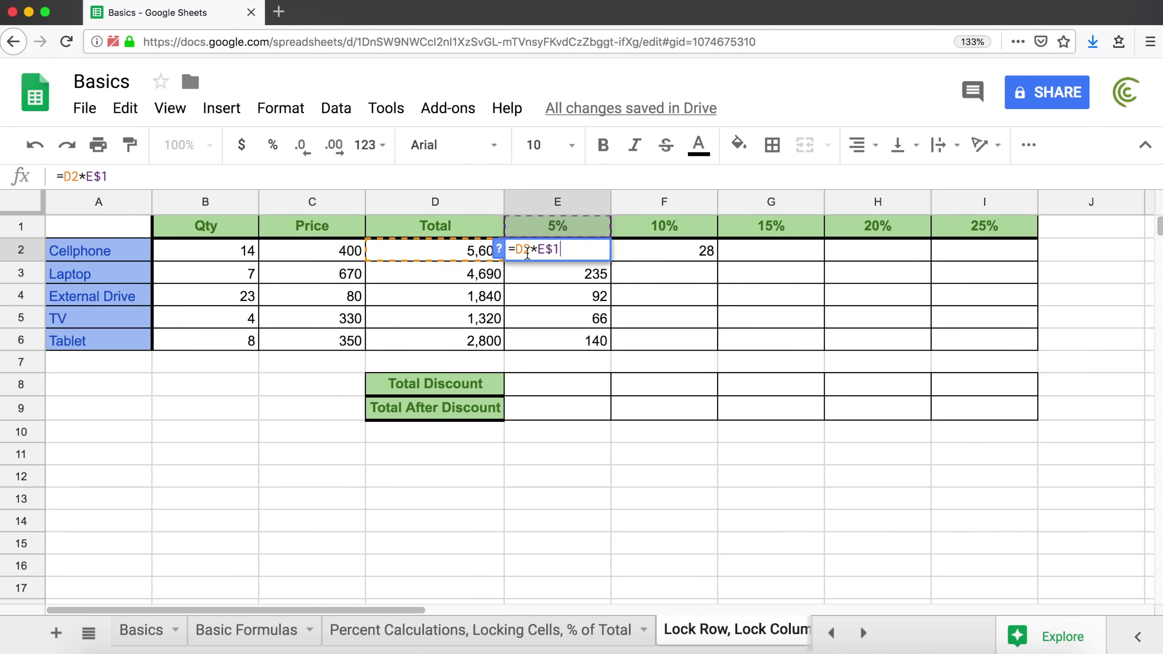
Lock the Total column in E2 so its formula reads =$D2*E$1, still 280.
{"action": "left_click", "coordinate": [524, 250]}
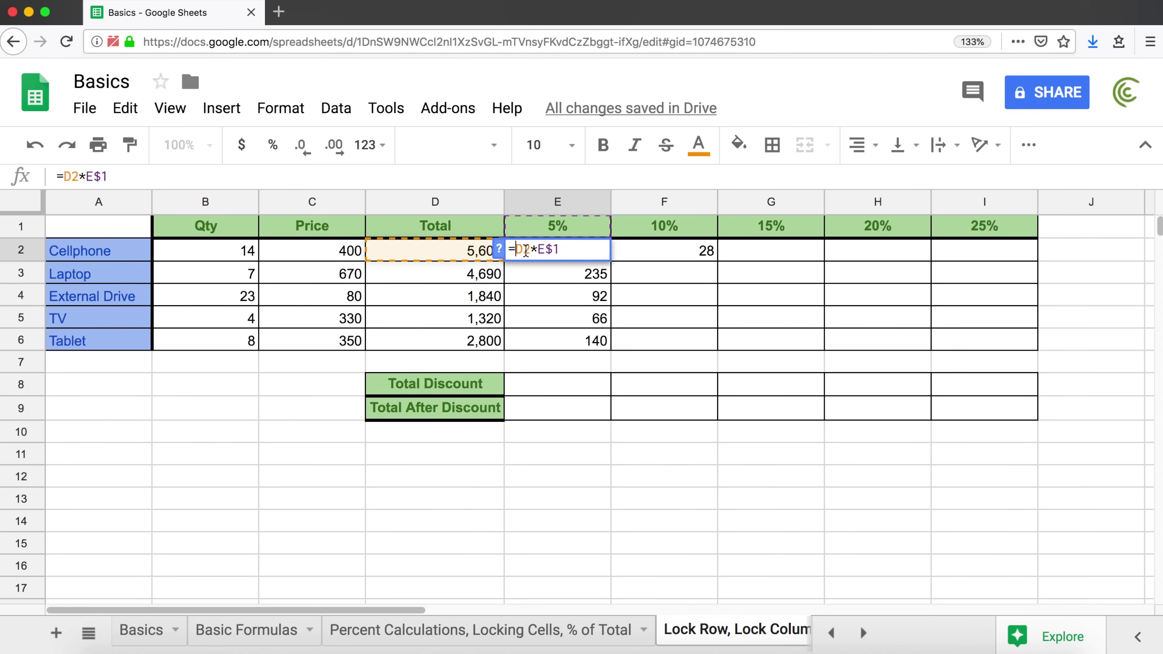
{"action": "key", "text": "F4"}
{"action": "key", "text": "F4"}
{"action": "key", "text": "F4"}
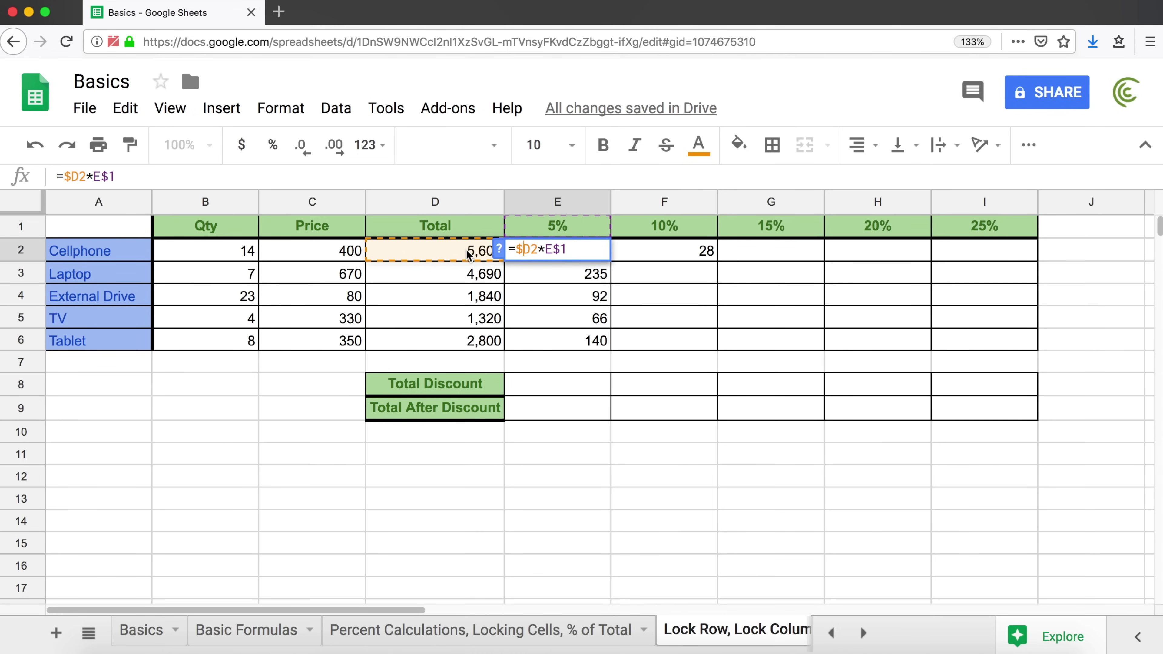
{"action": "left_click", "coordinate": [552, 250]}
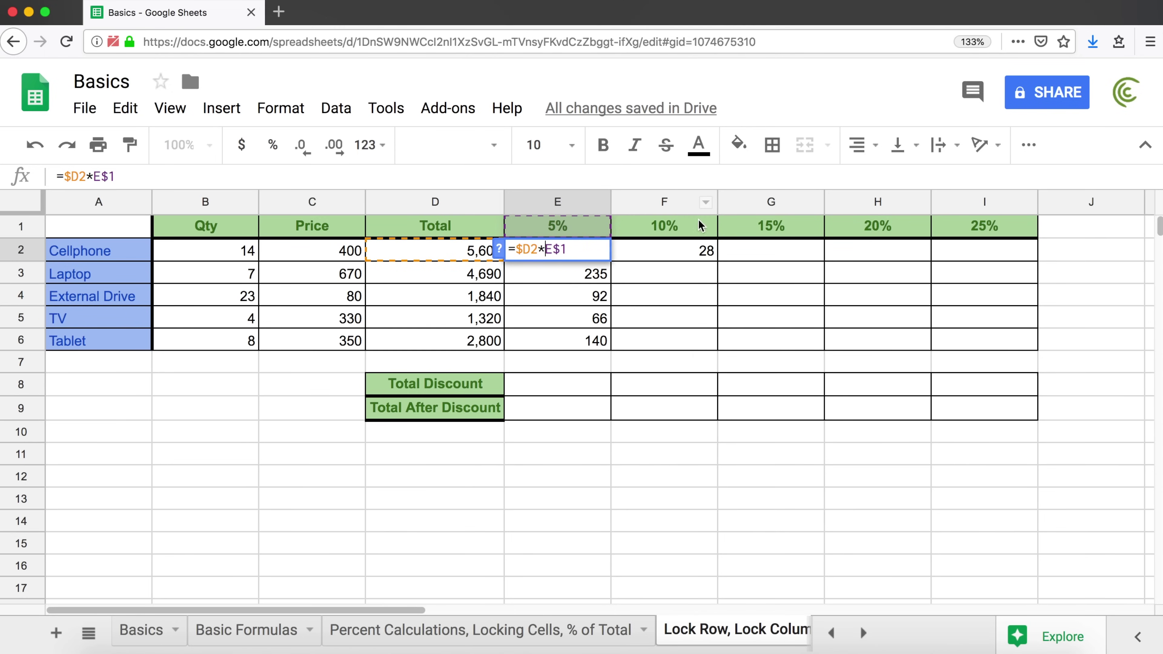
{"action": "key", "text": "Return"}
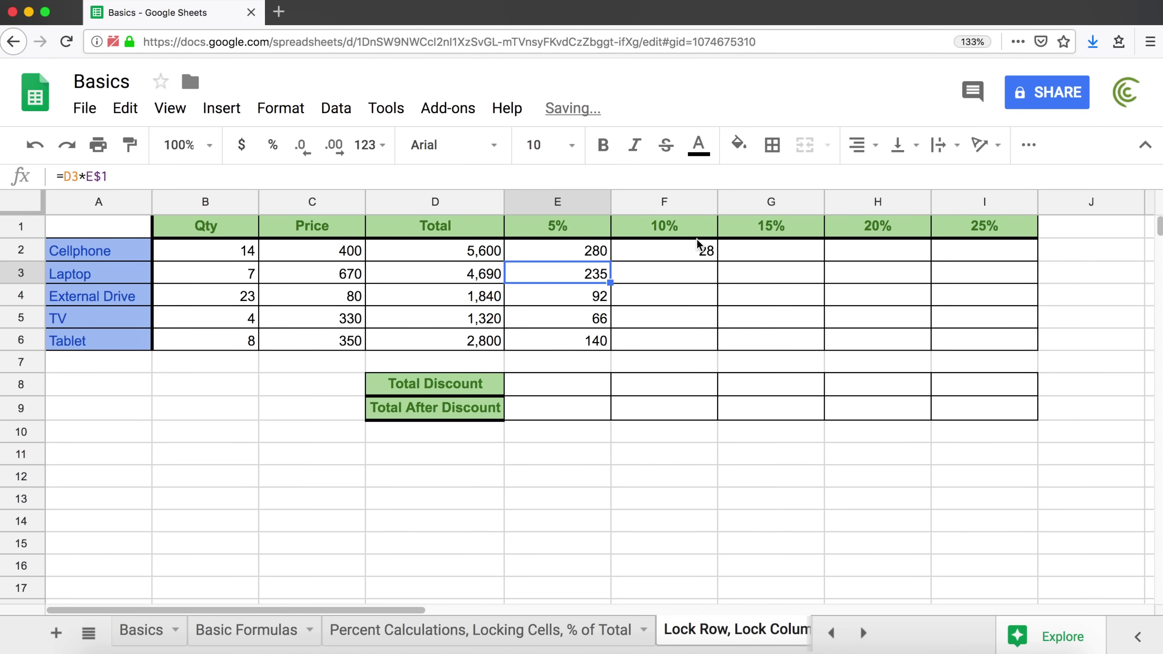
Copy E2's formula into F2, producing =$D2*F$1 with a result of 560.
{"action": "left_click", "coordinate": [595, 253]}
{"action": "left_click_drag", "start_coordinate": [609, 260], "coordinate": [705, 261]}
{"action": "double_click", "coordinate": [684, 251]}
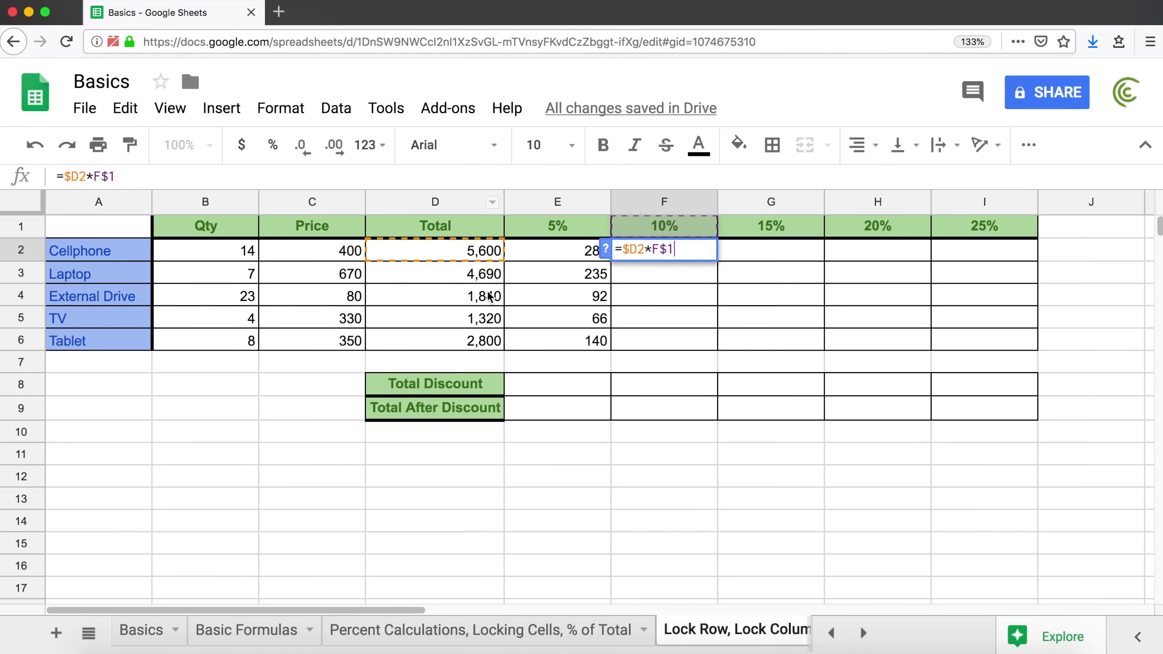
{"action": "key", "text": "Return"}
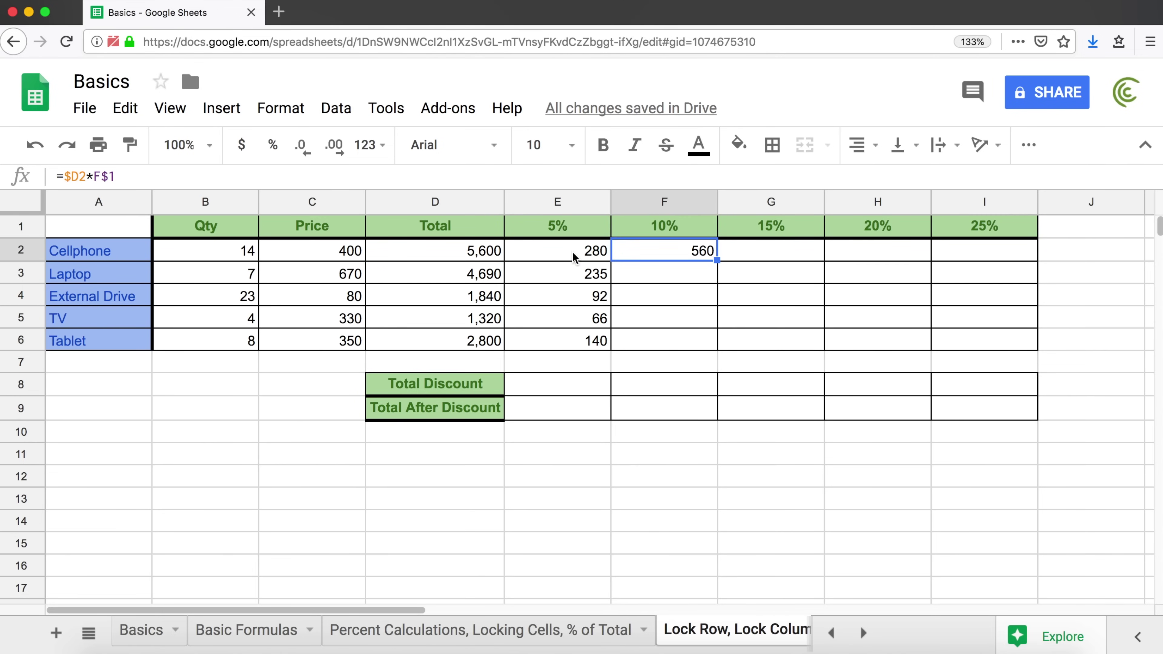
Fill F2 down to F6 for 560, 469, 184, 132, 280 and check F3's $D3 reference.
{"action": "left_click", "coordinate": [572, 251]}
{"action": "left_click", "coordinate": [711, 253]}
{"action": "left_click_drag", "start_coordinate": [717, 260], "coordinate": [705, 347]}
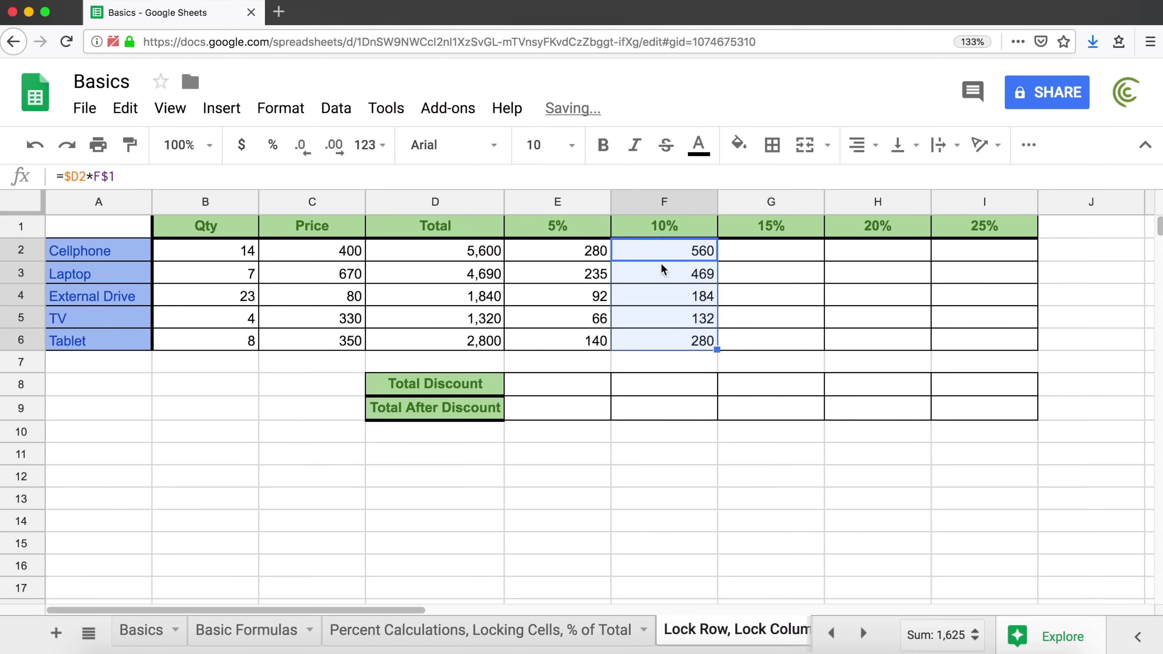
{"action": "left_click", "coordinate": [663, 275]}
{"action": "double_click", "coordinate": [662, 275]}
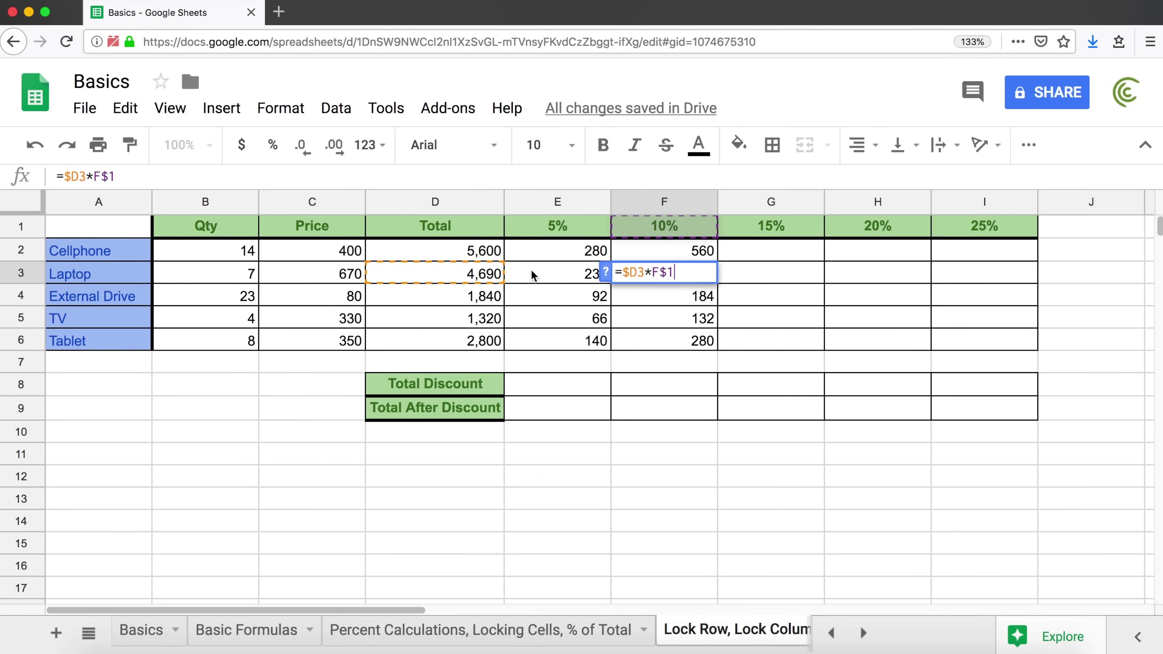
{"action": "double_click", "coordinate": [636, 272]}
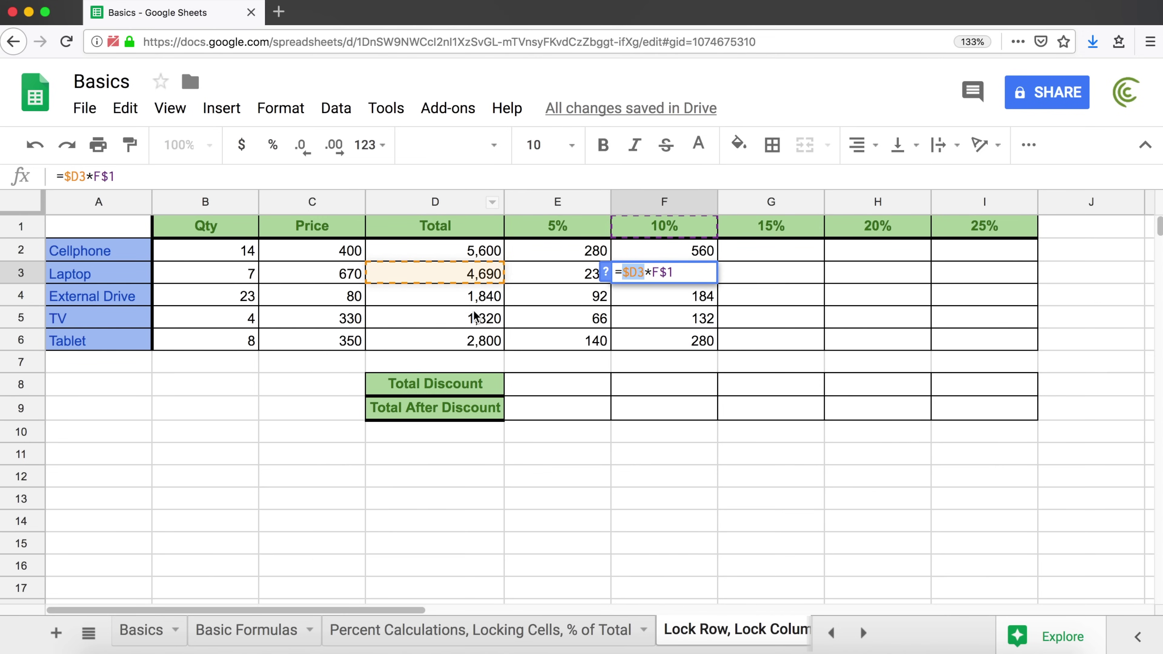
{"action": "double_click", "coordinate": [640, 270]}
{"action": "key", "text": "Escape"}
Compare the F2 and F3 formulas, then return to E2's 5% discount formula.
{"action": "double_click", "coordinate": [633, 249]}
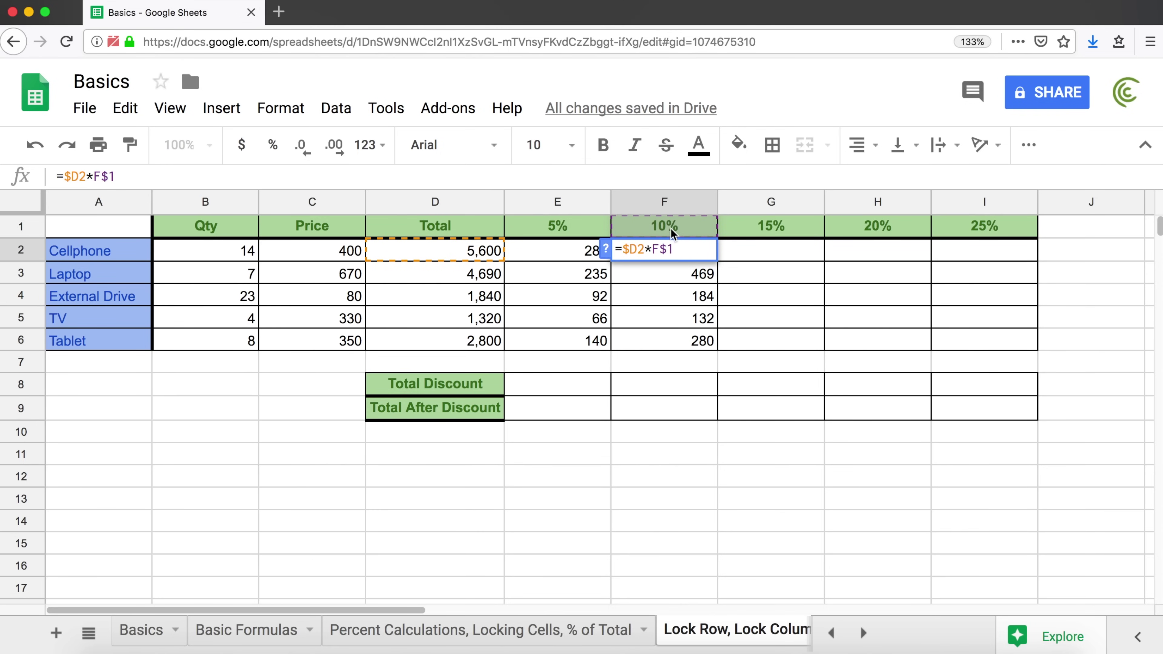
{"action": "key", "text": "Return"}
{"action": "double_click", "coordinate": [671, 270]}
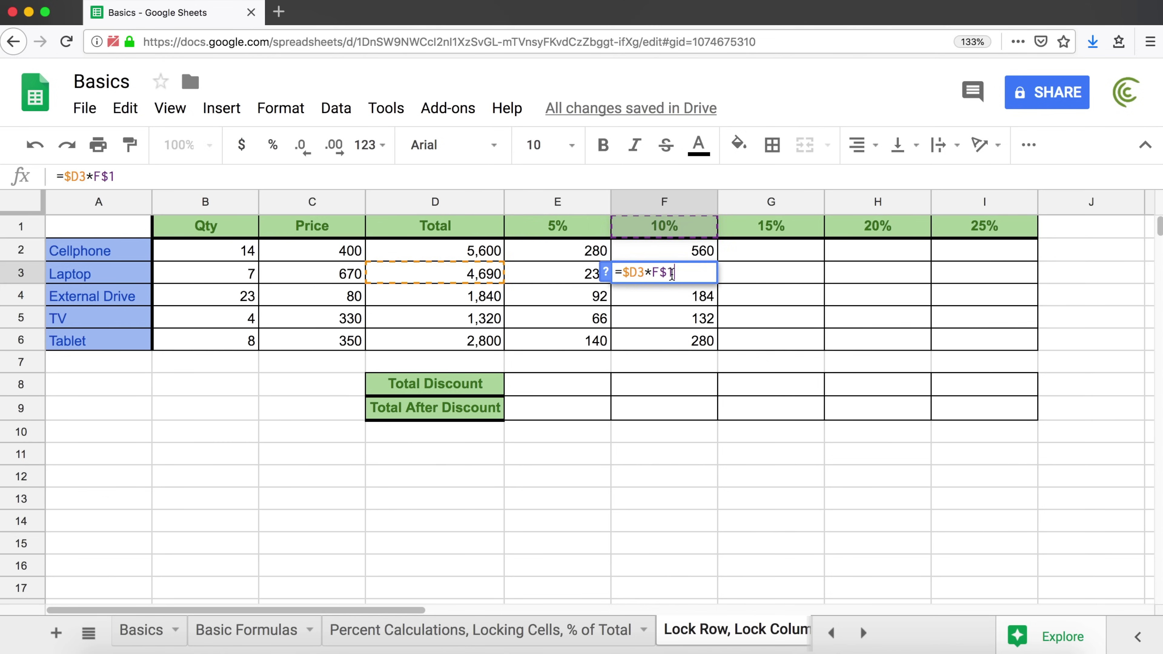
{"action": "left_click", "coordinate": [601, 253]}
{"action": "left_click", "coordinate": [597, 254]}
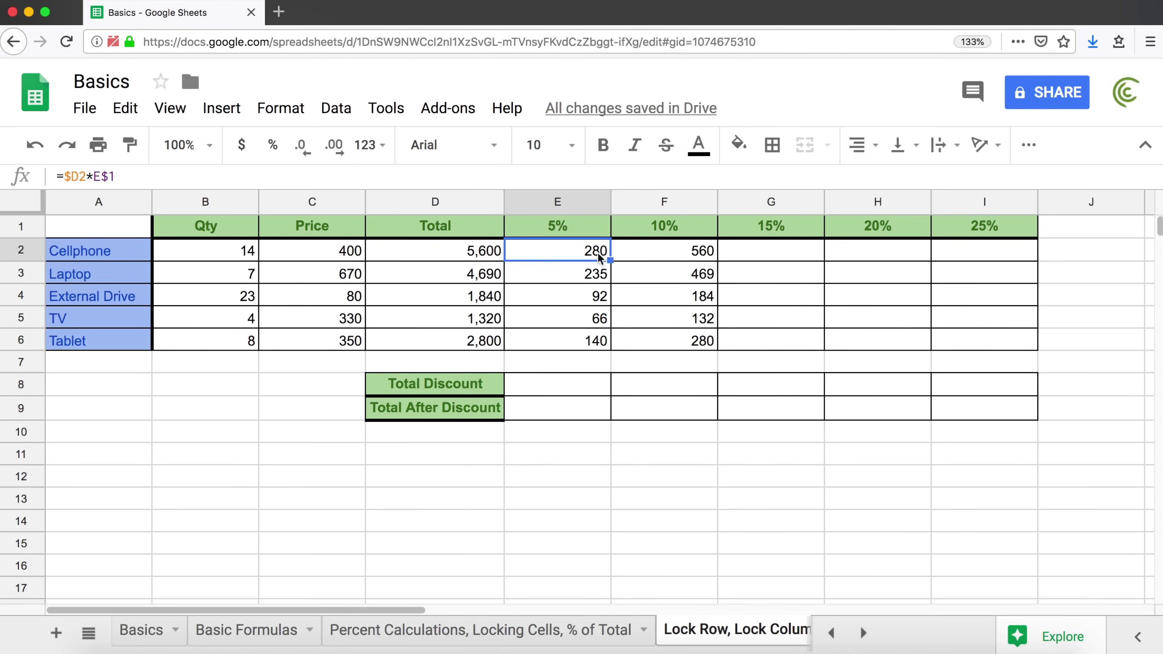
Fill E2's discount formula across to column I and down to row 6.
{"action": "left_click_drag", "start_coordinate": [609, 261], "coordinate": [1035, 347]}
{"action": "left_click", "coordinate": [598, 252]}
{"action": "left_click_drag", "start_coordinate": [609, 260], "coordinate": [1017, 346]}
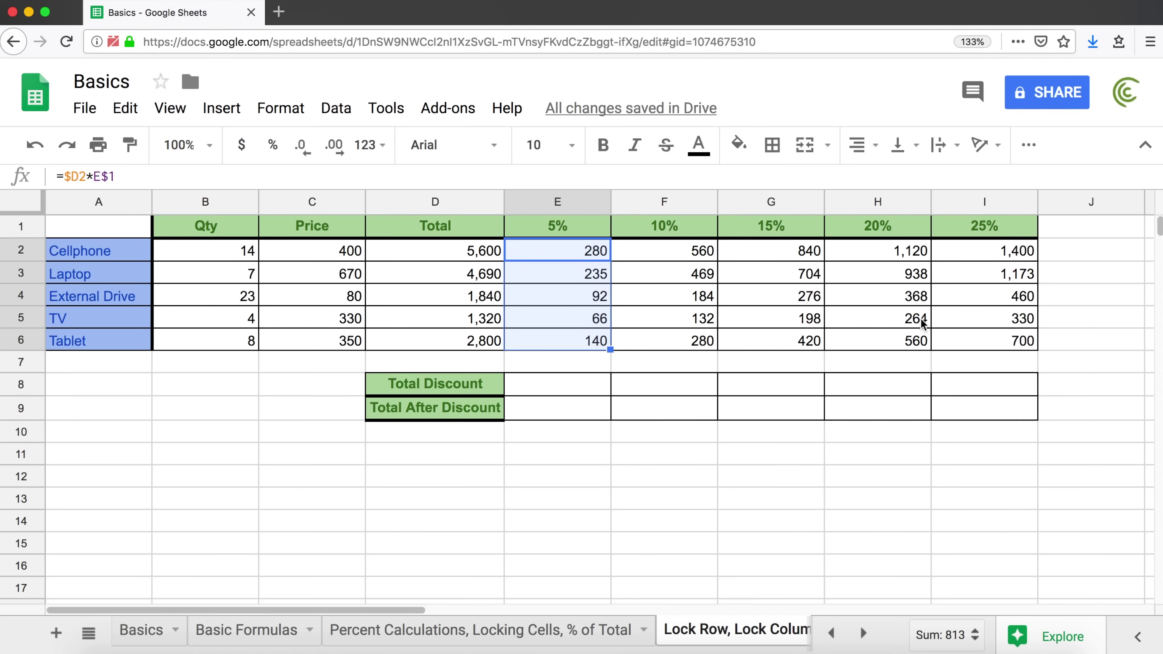
Verify copied formulas in E2, F4, H5 and I6, where =$D6*I$1 returns 700.
{"action": "double_click", "coordinate": [556, 257]}
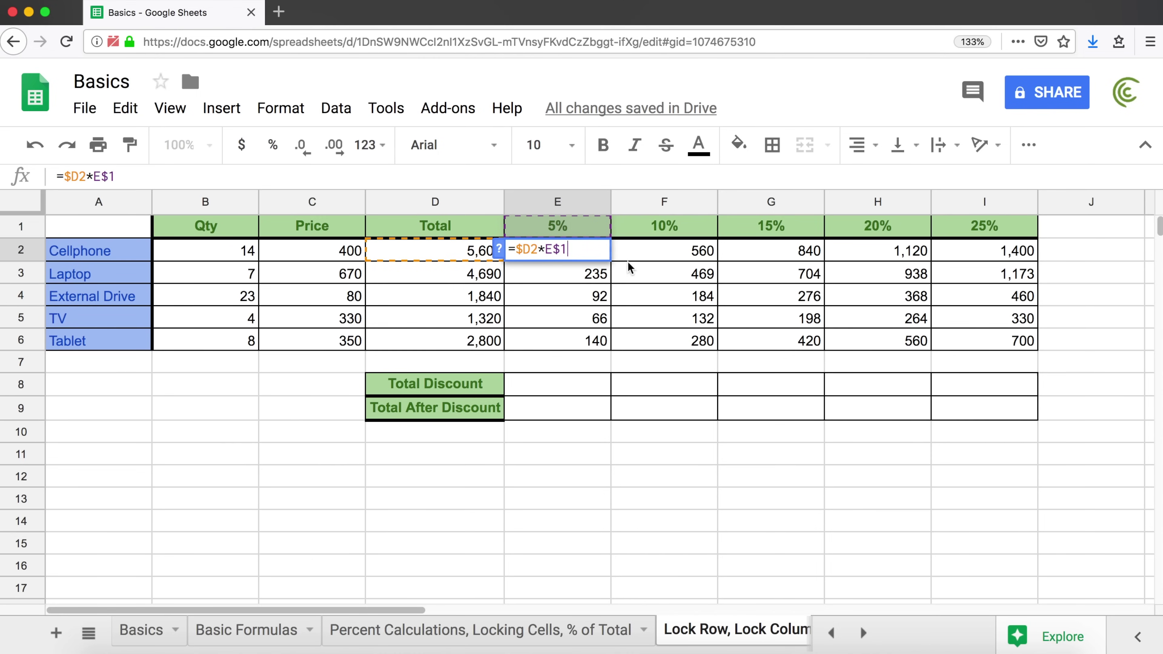
{"action": "key", "text": "Escape"}
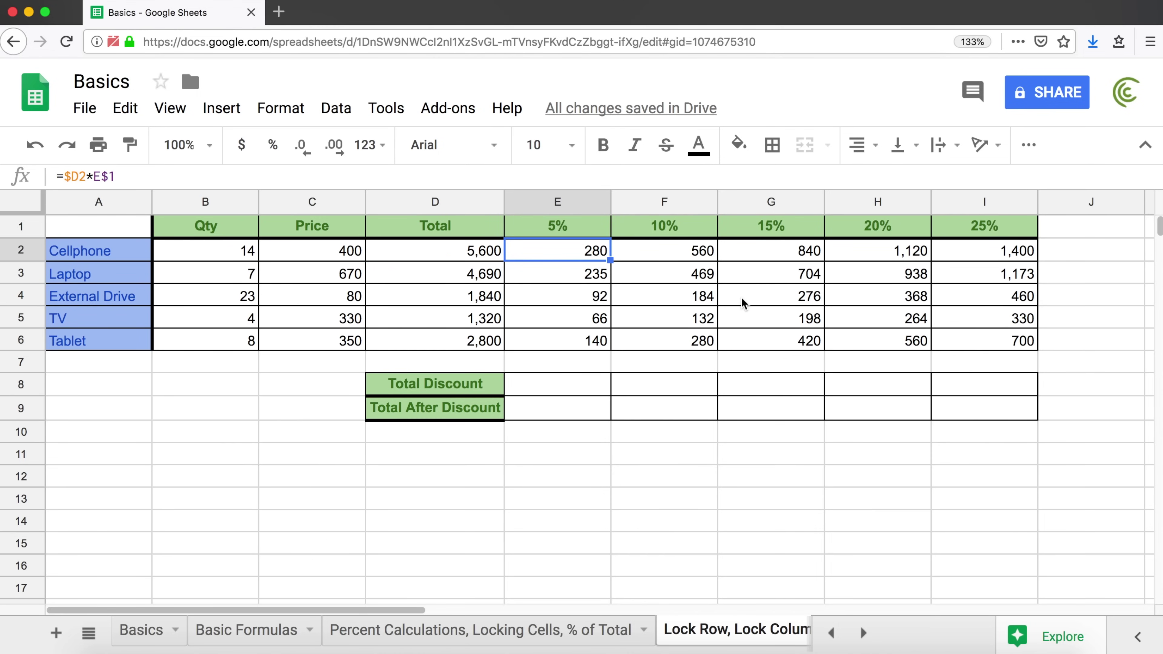
{"action": "double_click", "coordinate": [686, 295]}
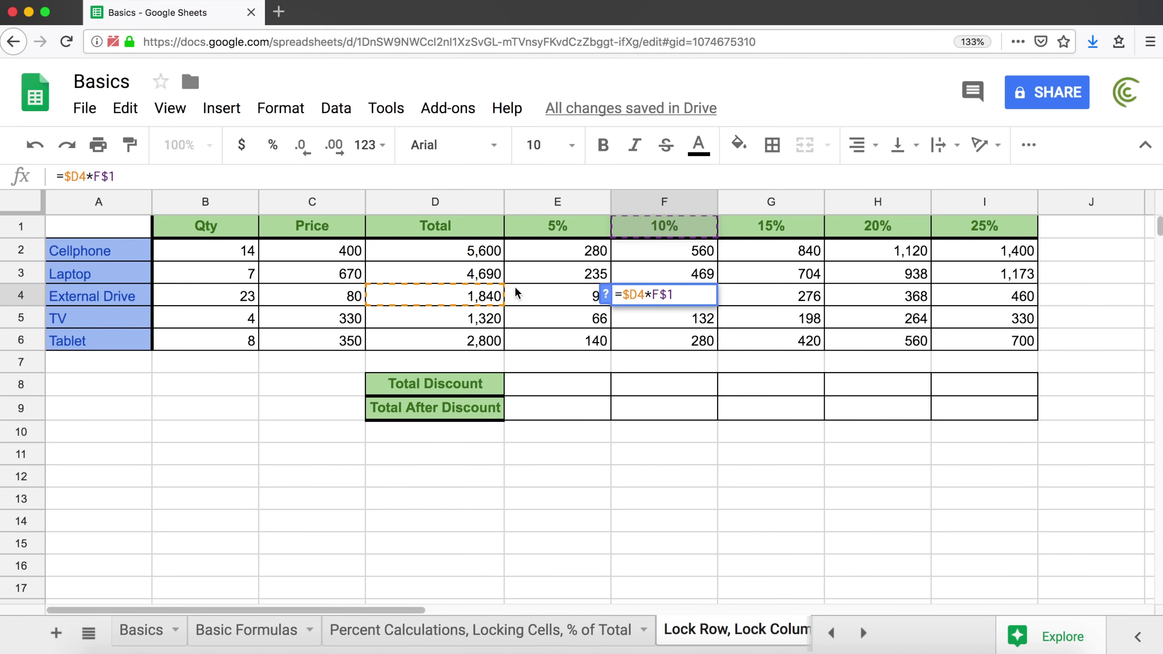
{"action": "key", "text": "Escape"}
{"action": "double_click", "coordinate": [911, 318]}
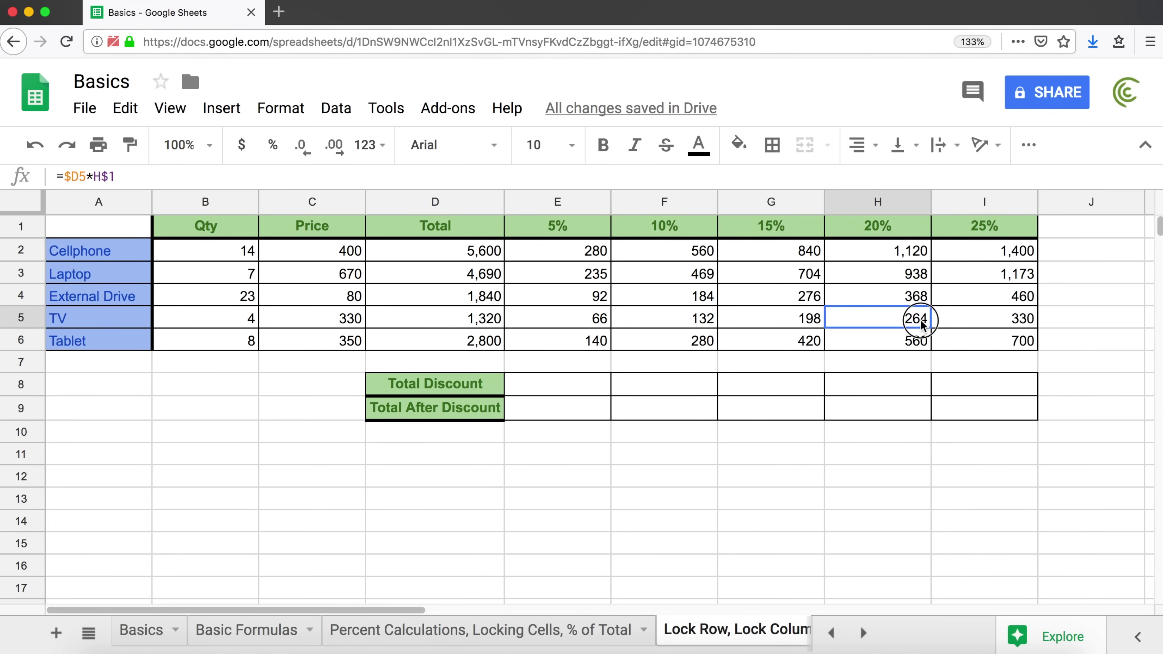
{"action": "key", "text": "Escape"}
{"action": "double_click", "coordinate": [1011, 346]}
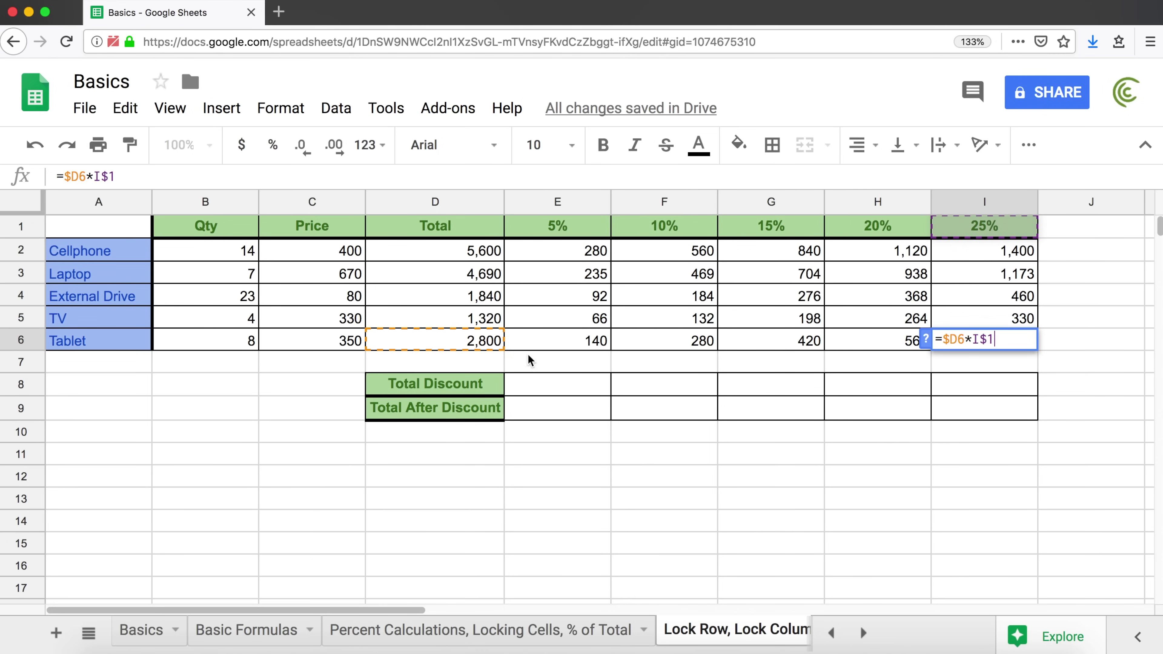
{"action": "key", "text": "Escape"}
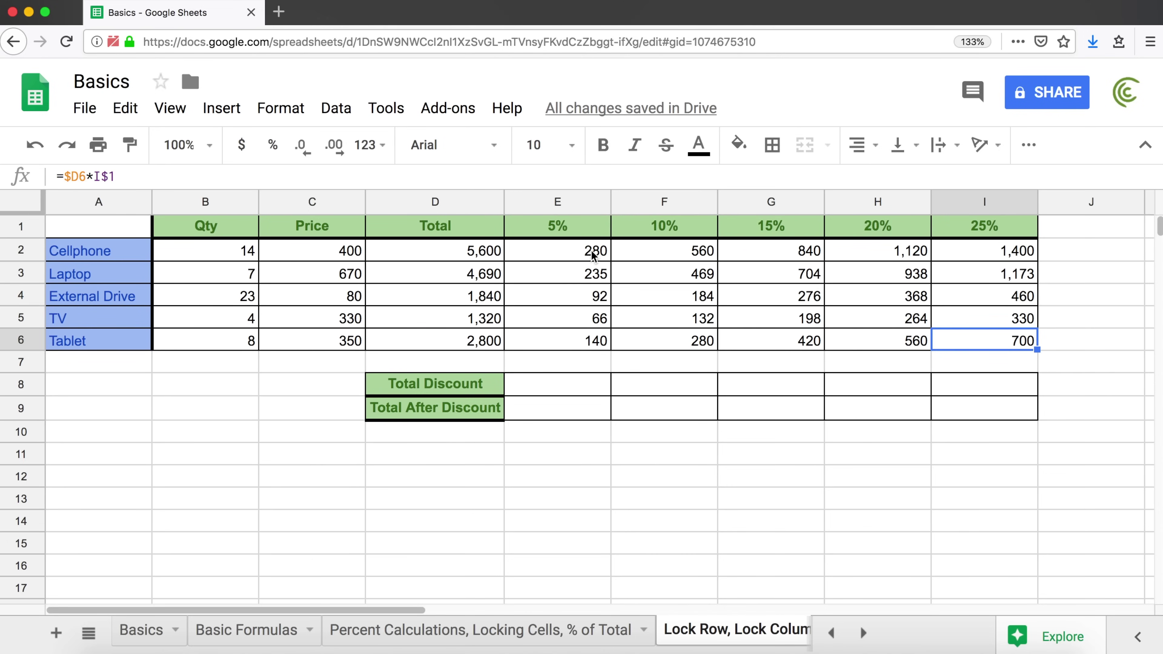
{"action": "double_click", "coordinate": [589, 252]}
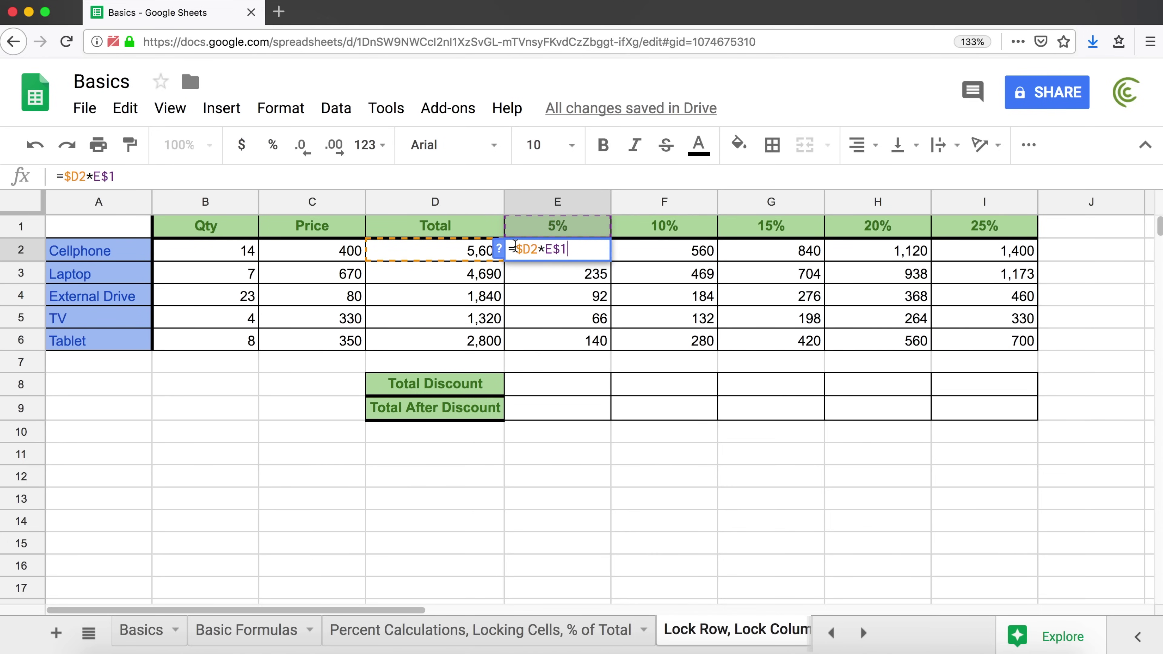
{"action": "left_click_drag", "start_coordinate": [516, 248], "coordinate": [530, 243]}
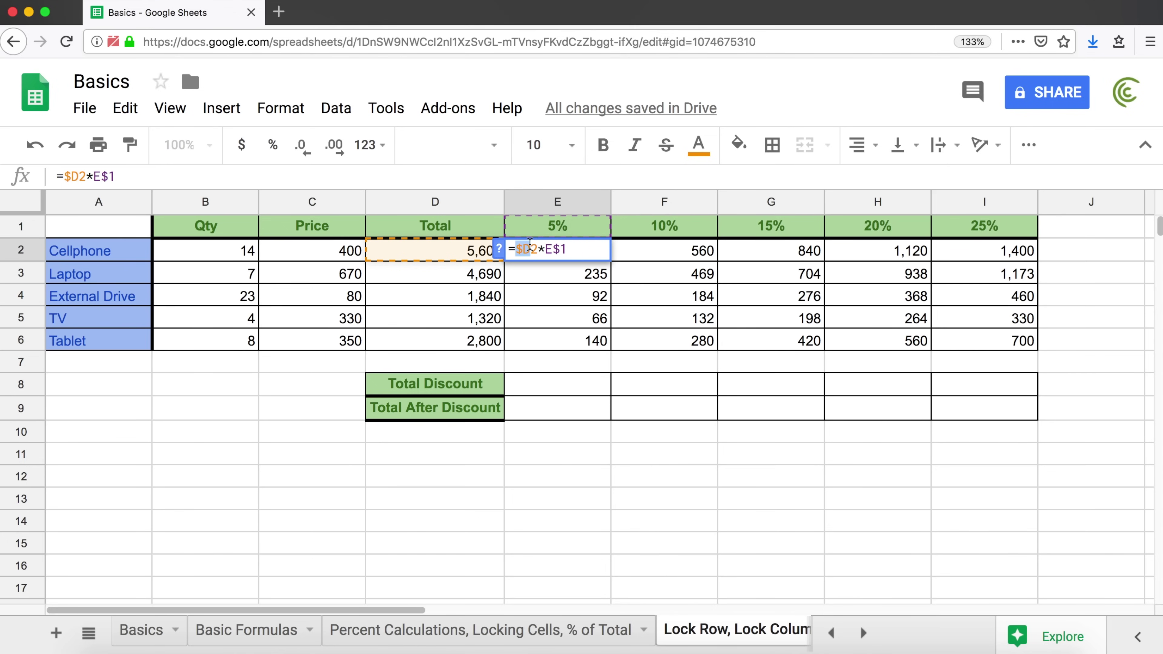
{"action": "left_click_drag", "start_coordinate": [553, 249], "coordinate": [571, 250]}
{"action": "left_click", "coordinate": [571, 250]}
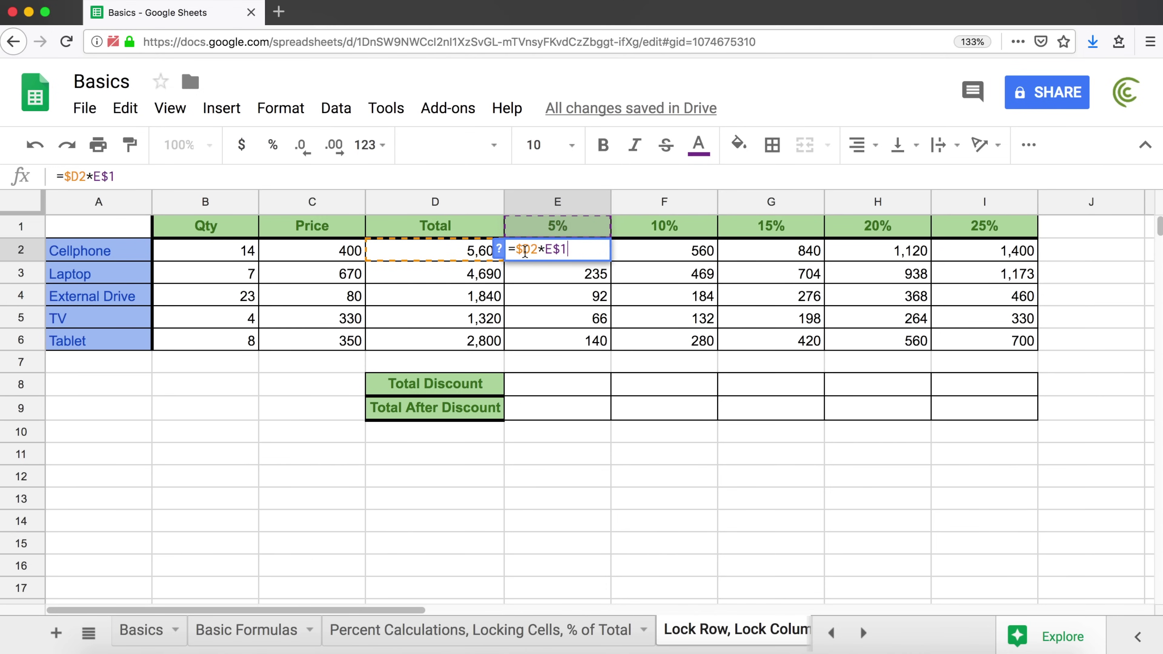
{"action": "key", "text": "BackSpace"}
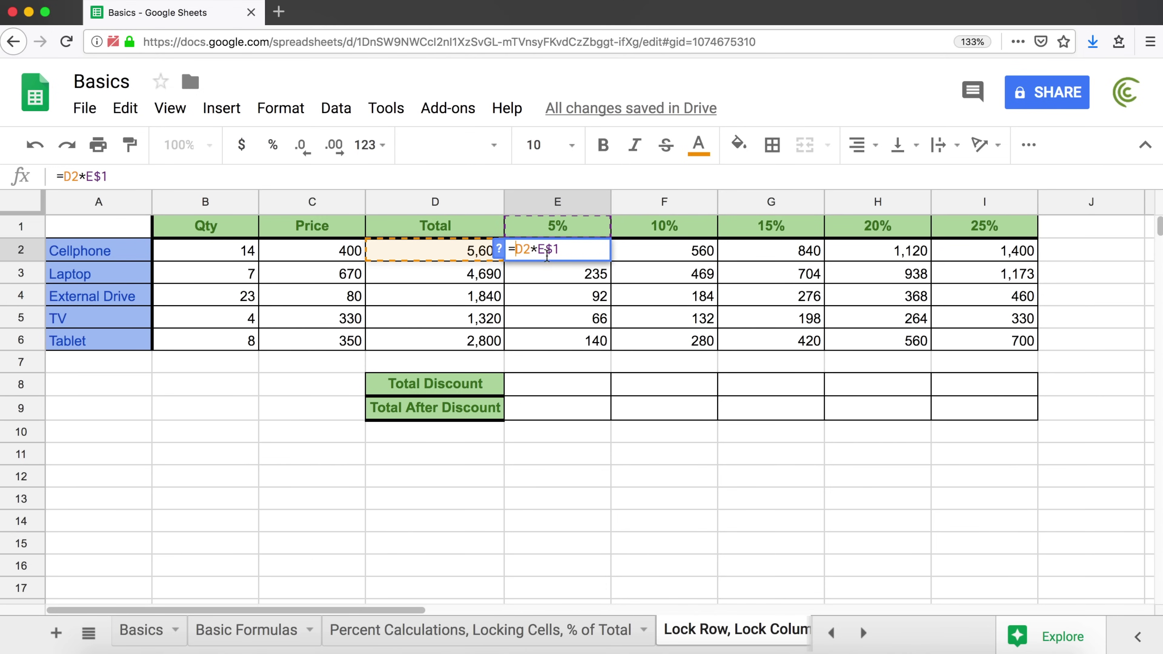
{"action": "left_click", "coordinate": [551, 249]}
{"action": "key", "text": "BackSpace"}
{"action": "left_click", "coordinate": [567, 249]}
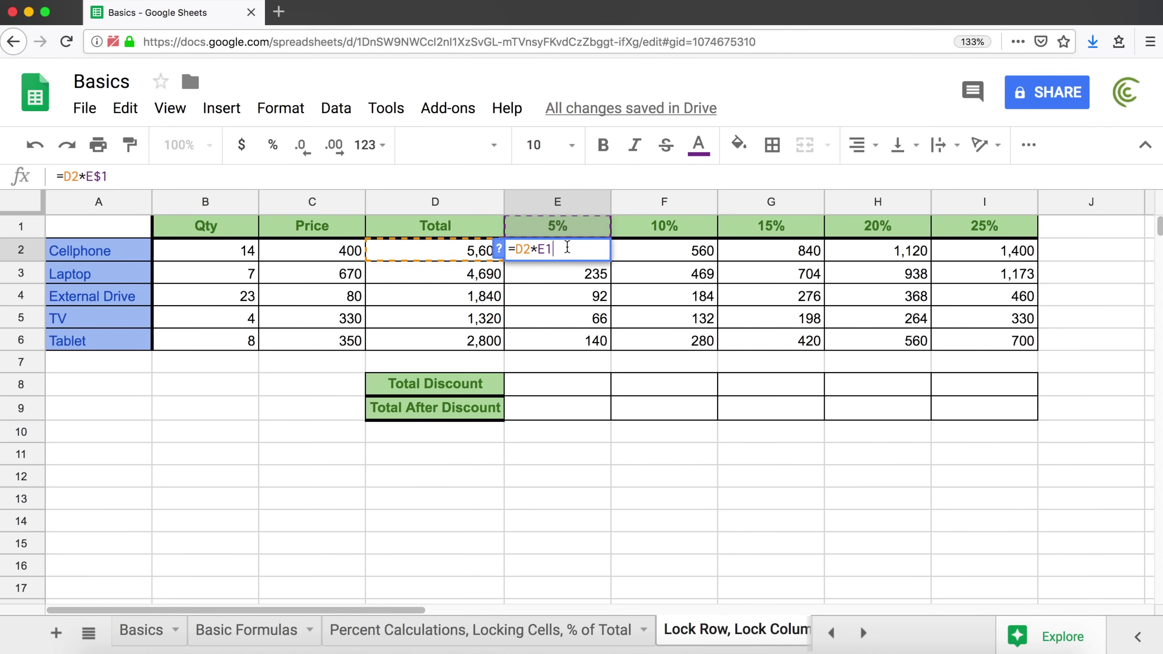
{"action": "double_click", "coordinate": [525, 247]}
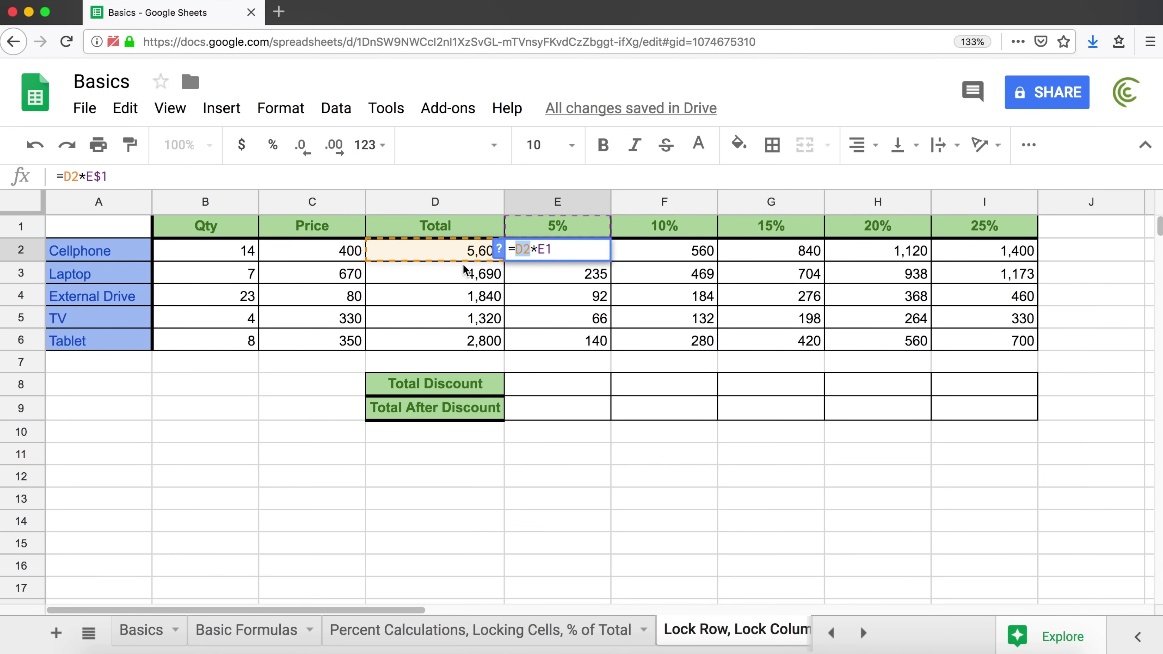
{"action": "key", "text": "End"}
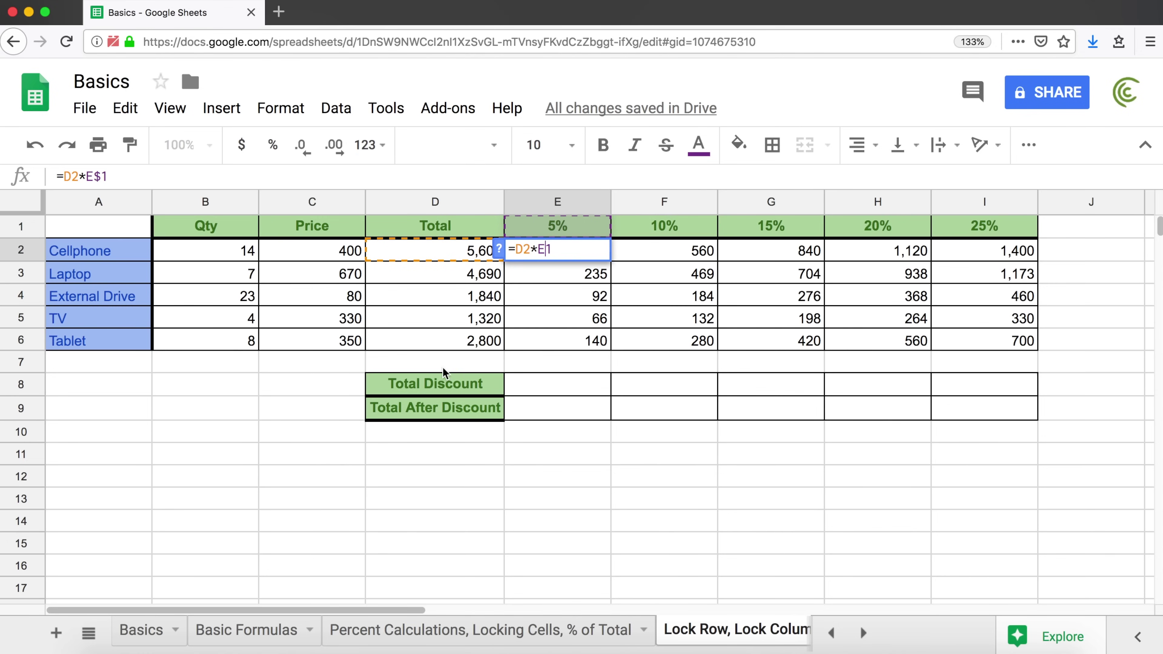
{"action": "key", "text": "Left"}
{"action": "key", "text": "Left"}
{"action": "key", "text": "Left"}
{"action": "key", "text": "Left"}
{"action": "type", "text": "$"}
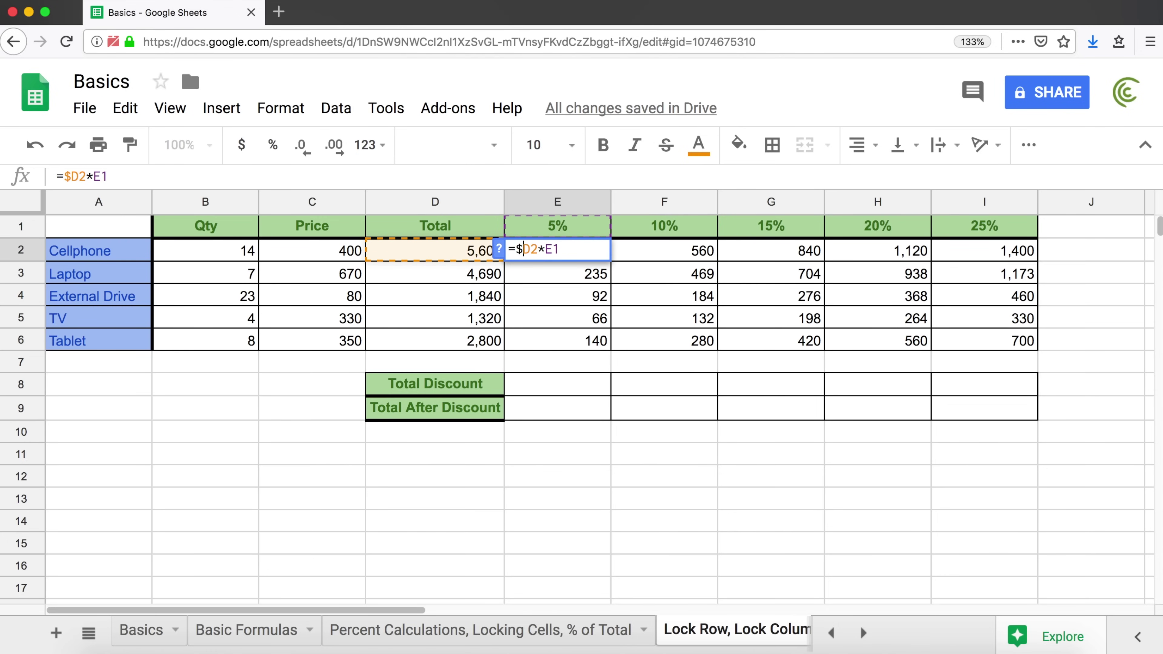
{"action": "double_click", "coordinate": [553, 252]}
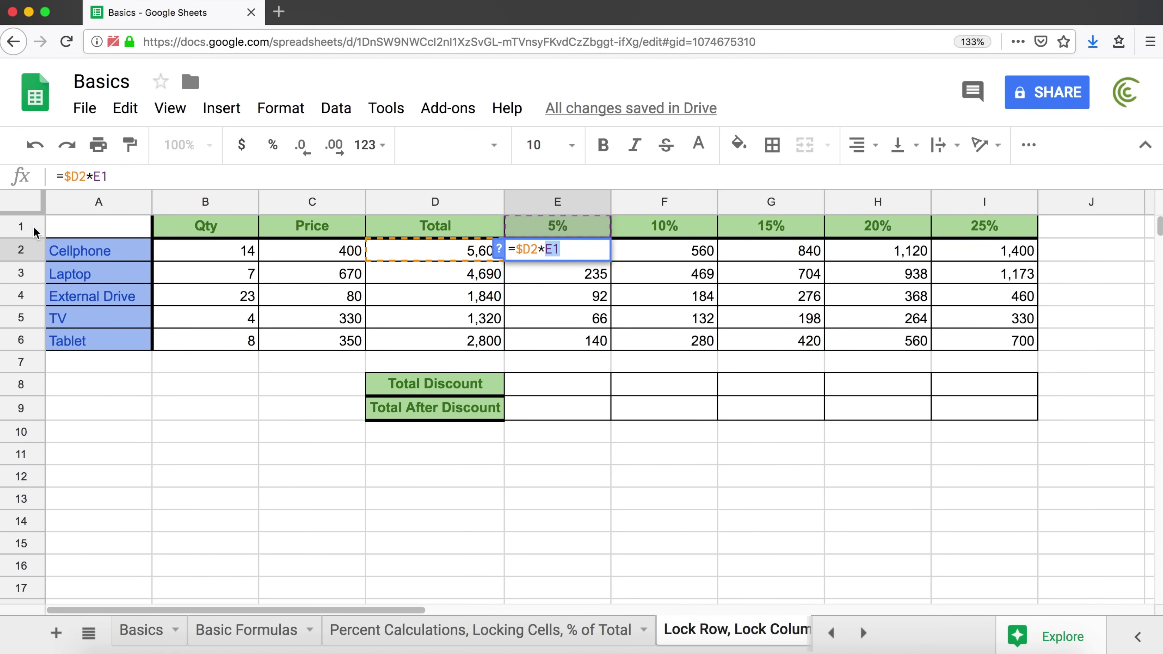
{"action": "left_click", "coordinate": [549, 250]}
{"action": "left_click", "coordinate": [550, 250]}
{"action": "type", "text": "$"}
{"action": "key", "text": "Return"}
{"action": "left_click", "coordinate": [575, 250]}
{"action": "left_click_drag", "start_coordinate": [610, 260], "coordinate": [1036, 349]}
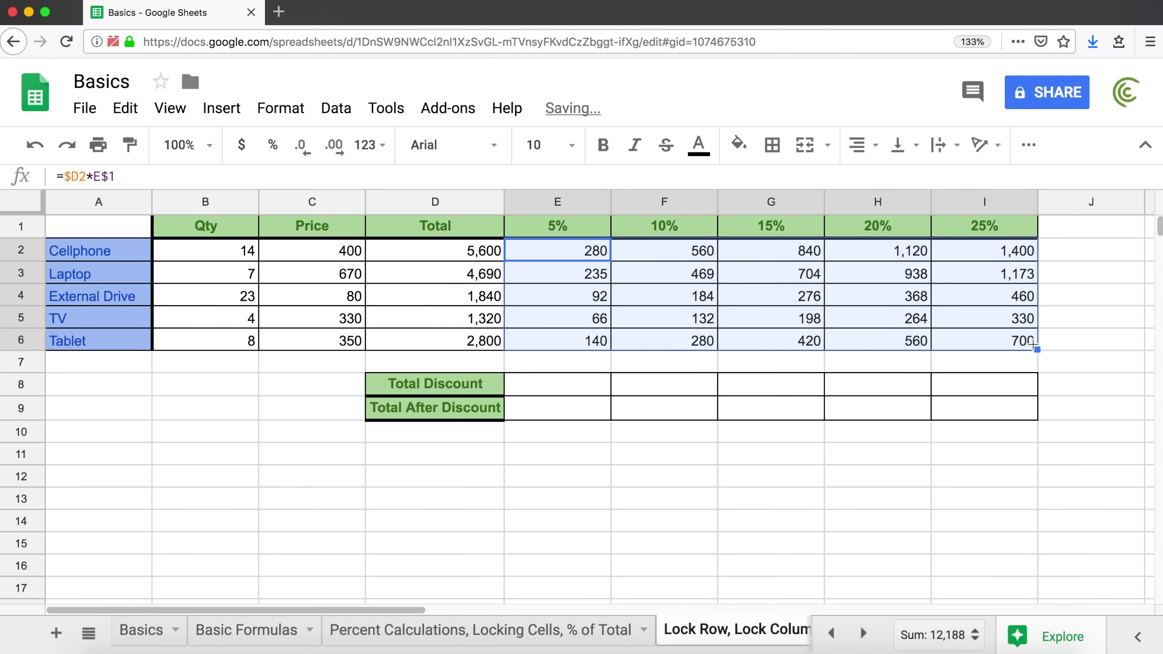
{"action": "double_click", "coordinate": [585, 255]}
{"action": "key", "text": "Escape"}
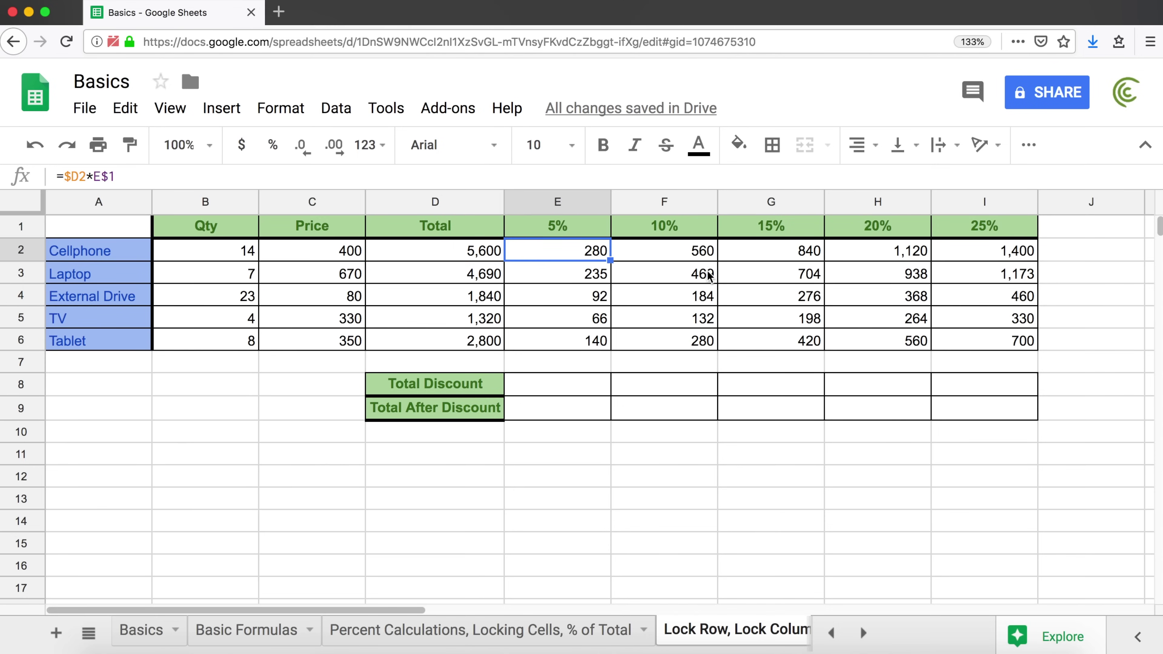
{"action": "double_click", "coordinate": [704, 275]}
{"action": "key", "text": "Escape"}
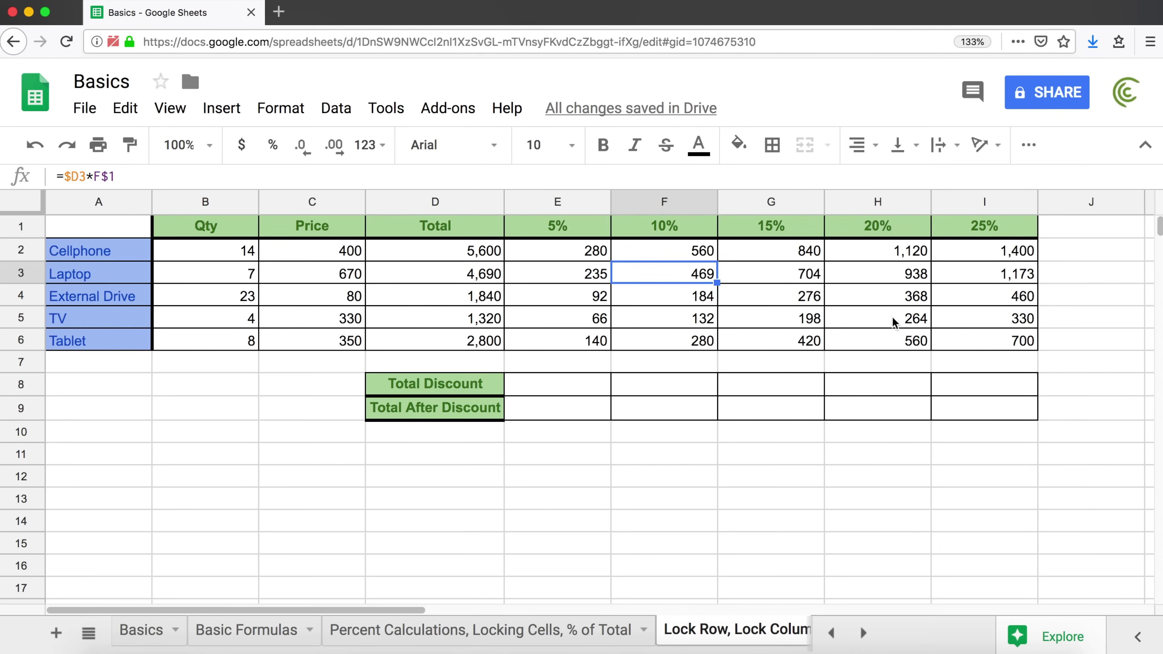
{"action": "double_click", "coordinate": [890, 315]}
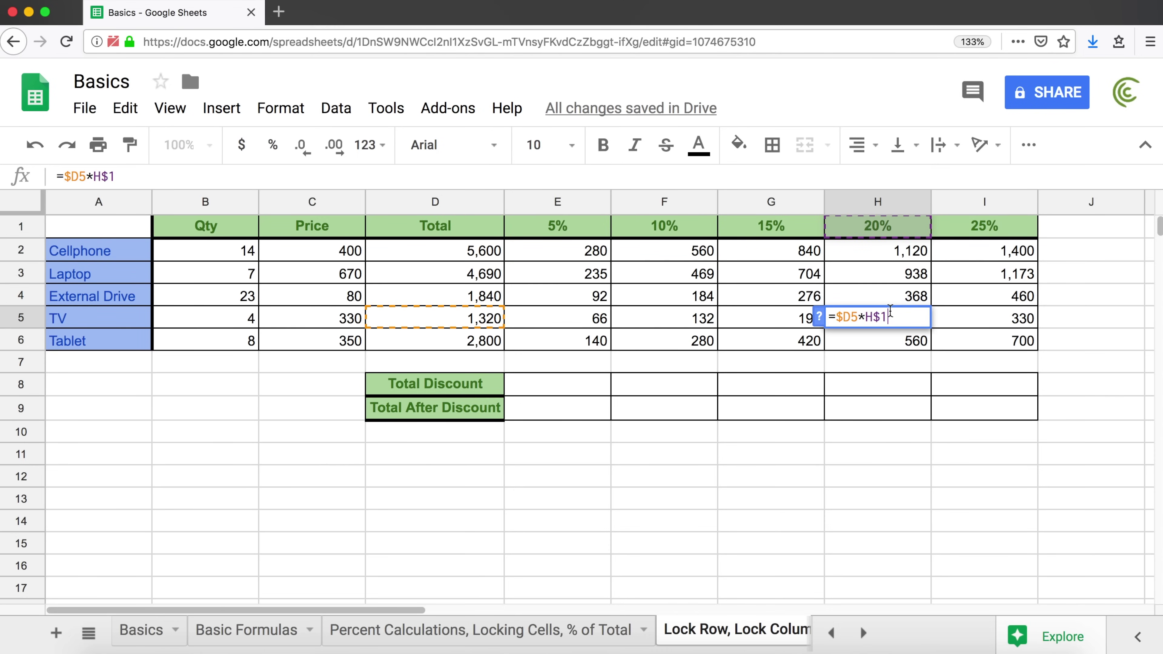
{"action": "key", "text": "Escape"}
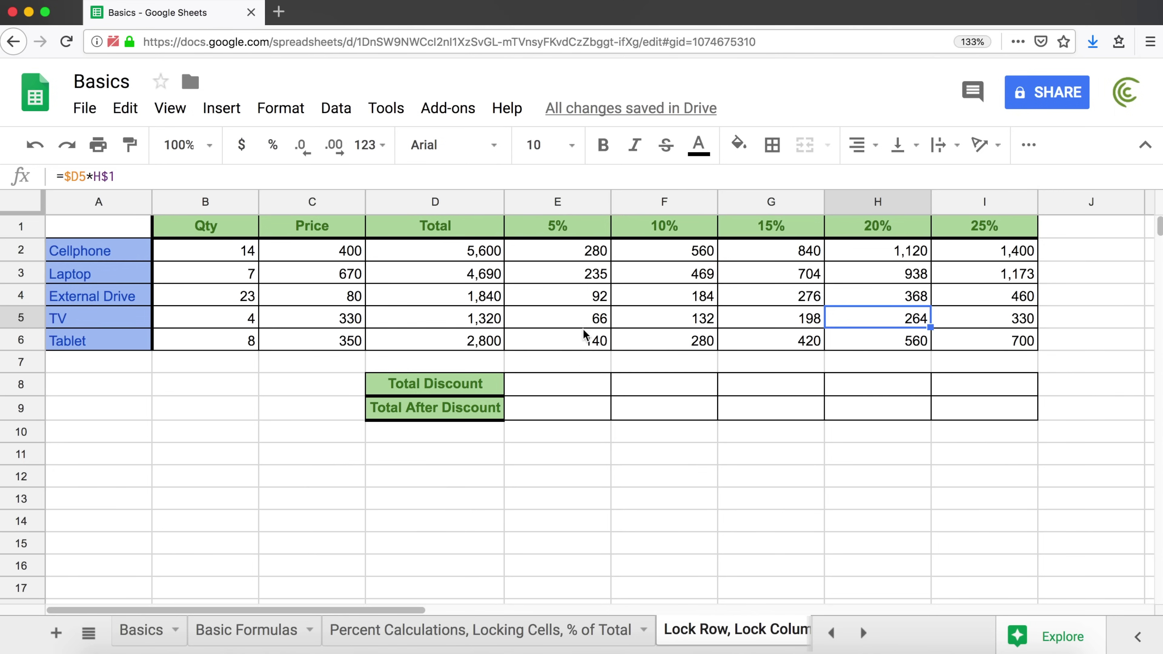
{"action": "left_click", "coordinate": [580, 256]}
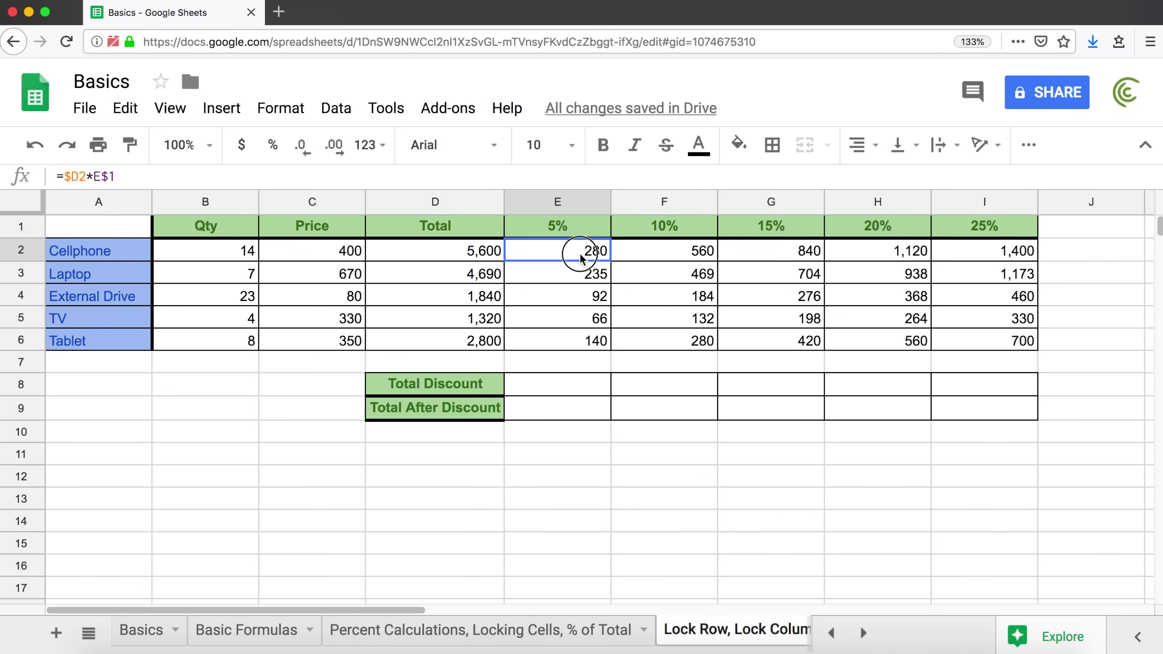
{"action": "left_click_drag", "start_coordinate": [581, 256], "coordinate": [578, 342]}
{"action": "left_click", "coordinate": [585, 387]}
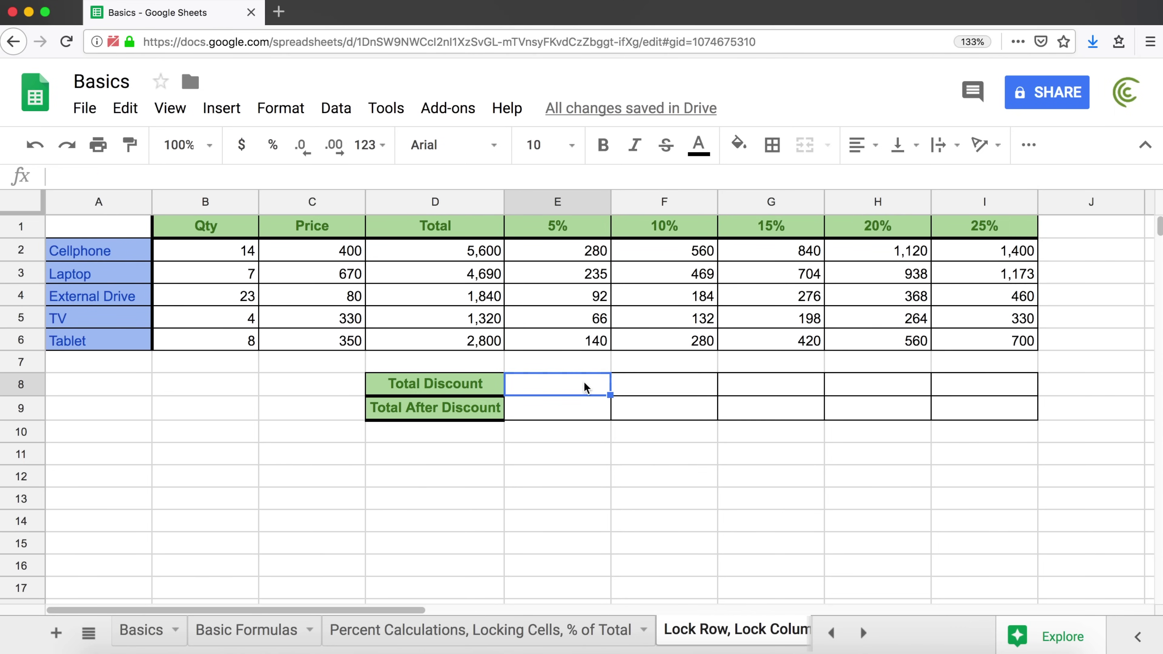
Enter =SUM(E2:E6) in the 5% Total Discount cell E8, giving 813.
{"action": "type", "text": "=SUM"}
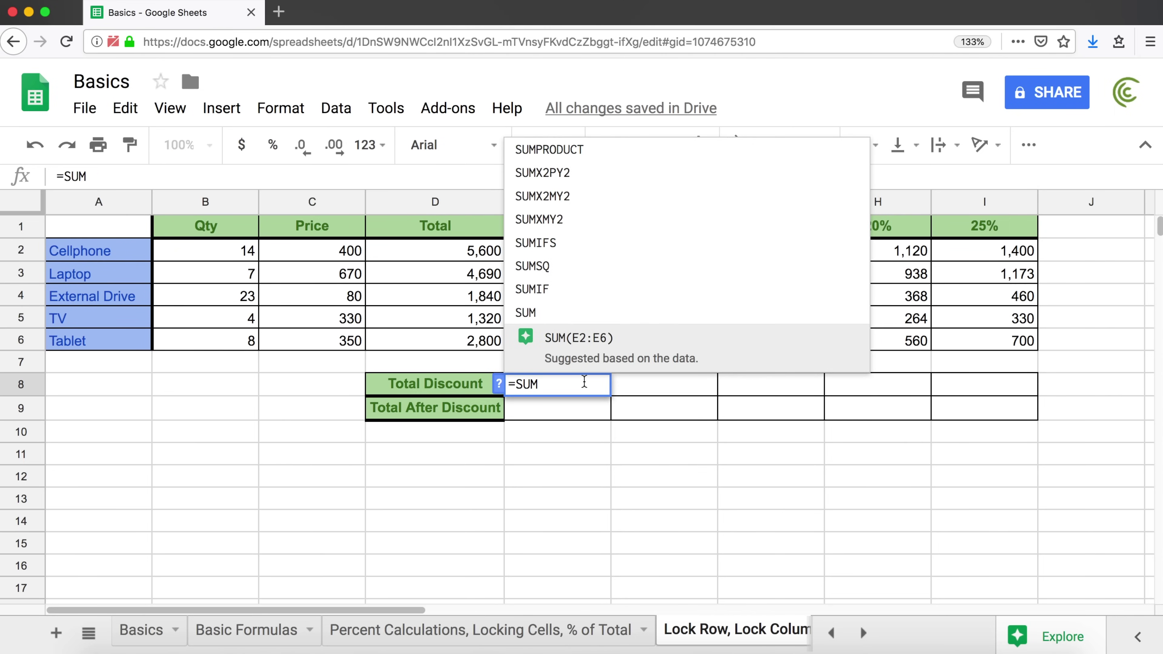
{"action": "left_click", "coordinate": [586, 337]}
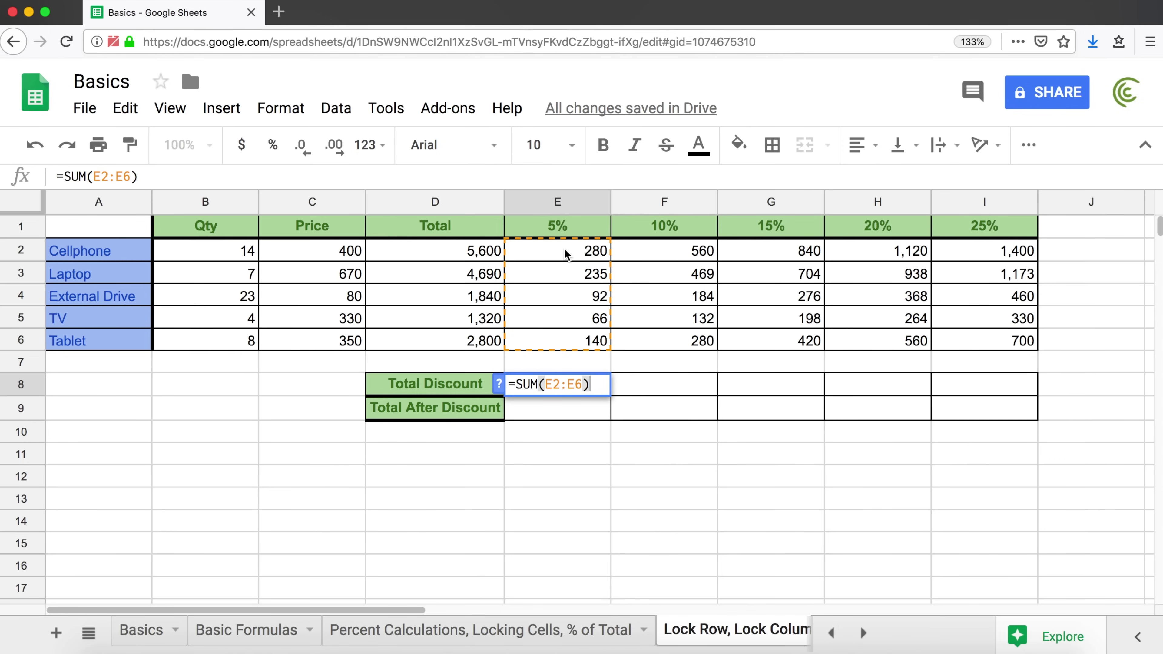
{"action": "left_click", "coordinate": [598, 385]}
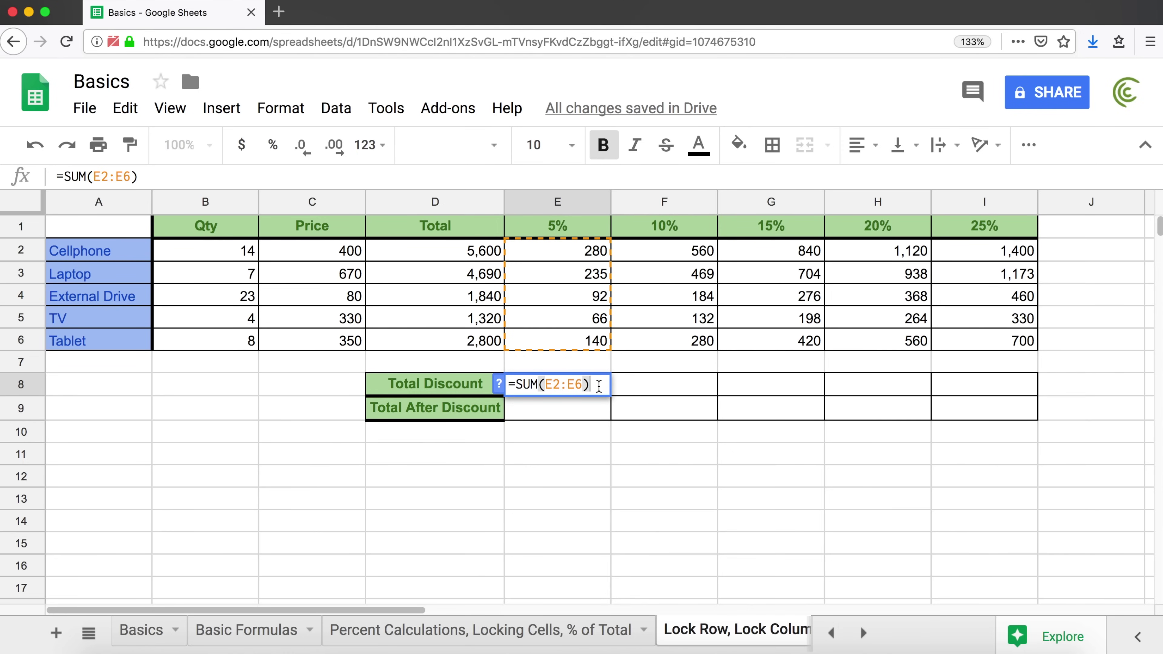
{"action": "key", "text": "Return"}
Recheck the E2:E6 range in the E8 formula and fill it across to the 25% column.
{"action": "left_click", "coordinate": [594, 387]}
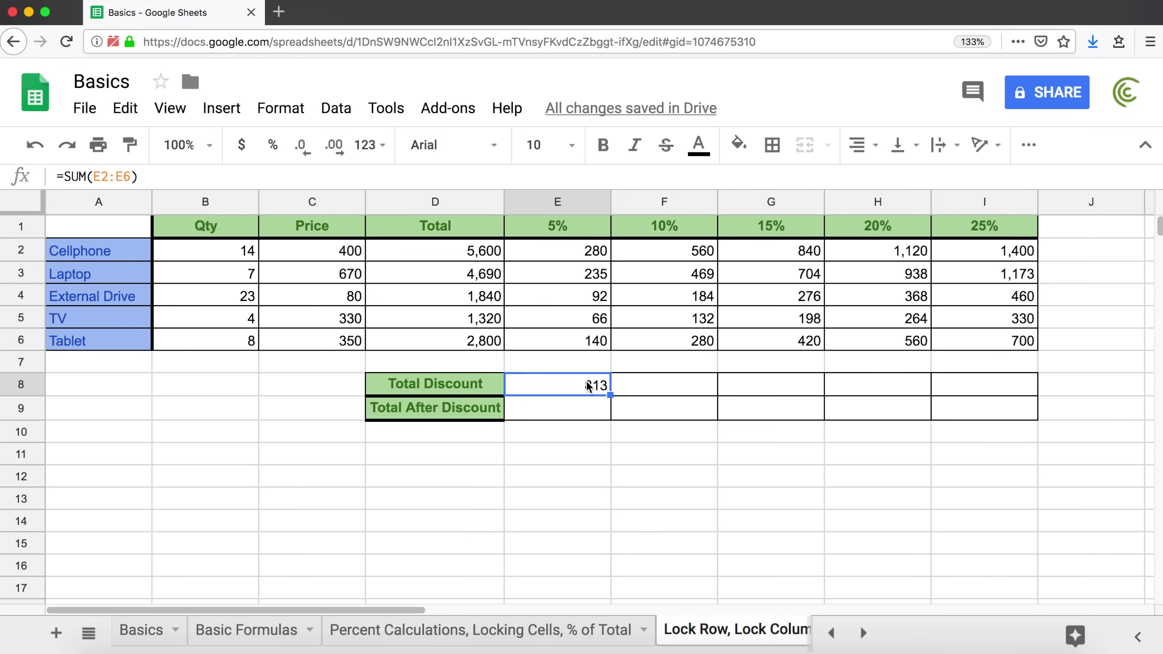
{"action": "double_click", "coordinate": [570, 386]}
{"action": "left_click", "coordinate": [547, 385]}
{"action": "left_click_drag", "start_coordinate": [546, 386], "coordinate": [577, 390]}
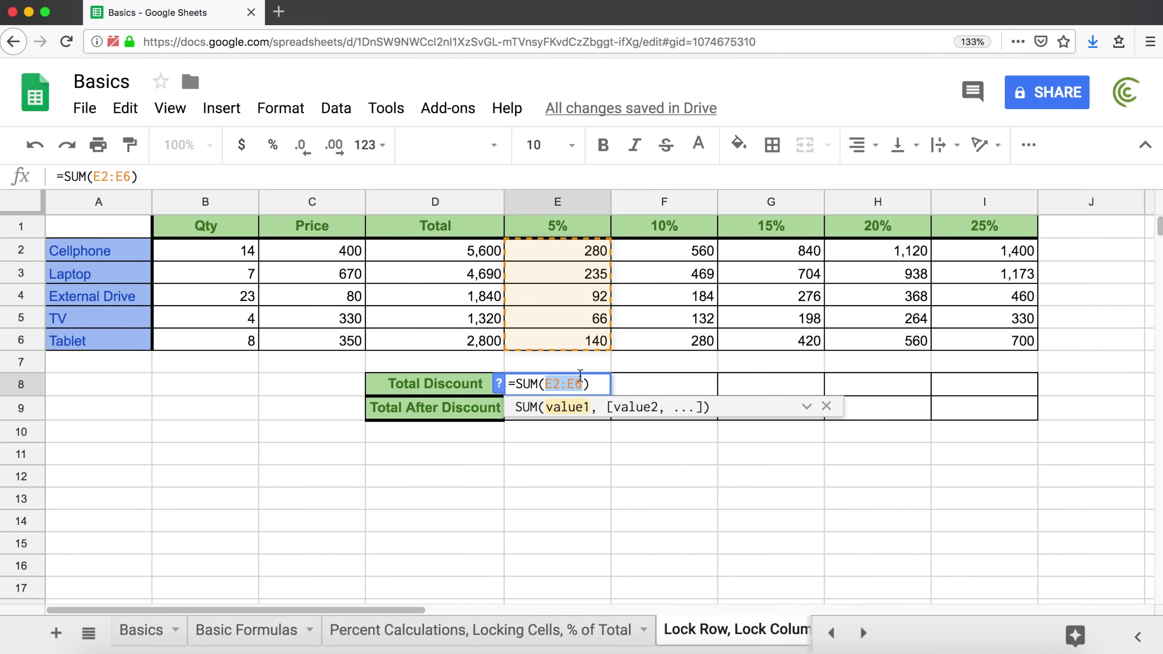
{"action": "left_click", "coordinate": [602, 388]}
{"action": "left_click_drag", "start_coordinate": [602, 390], "coordinate": [1019, 392]}
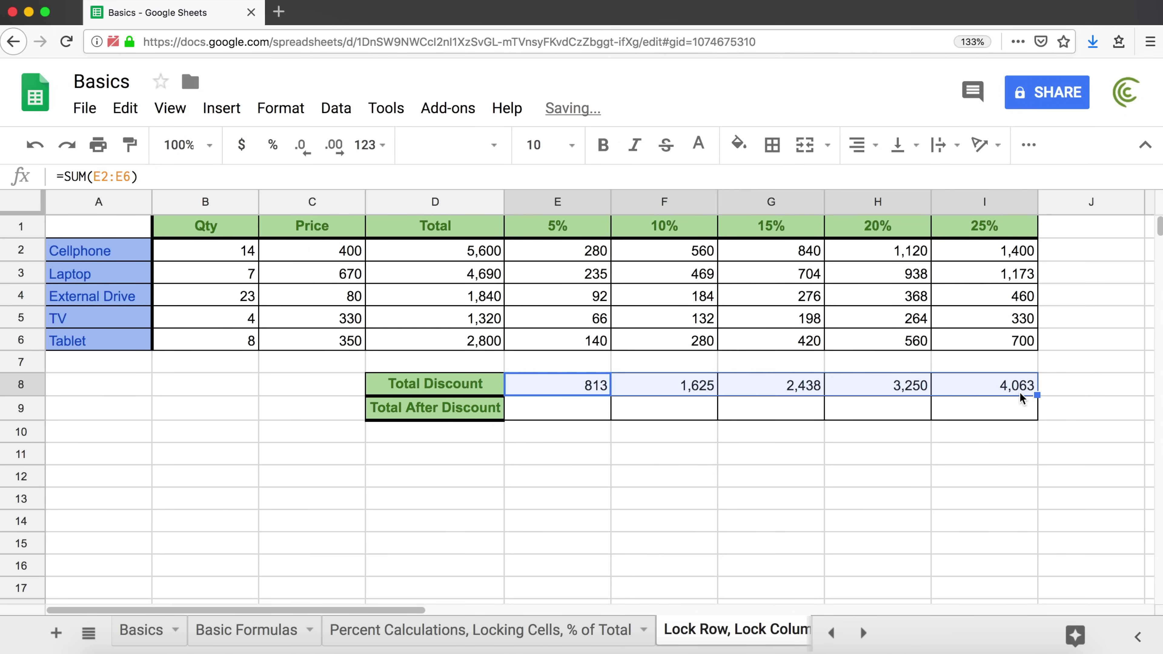
Check the 10%, 15% and 20% Total Discount formulas, leaving them unchanged.
{"action": "double_click", "coordinate": [659, 392]}
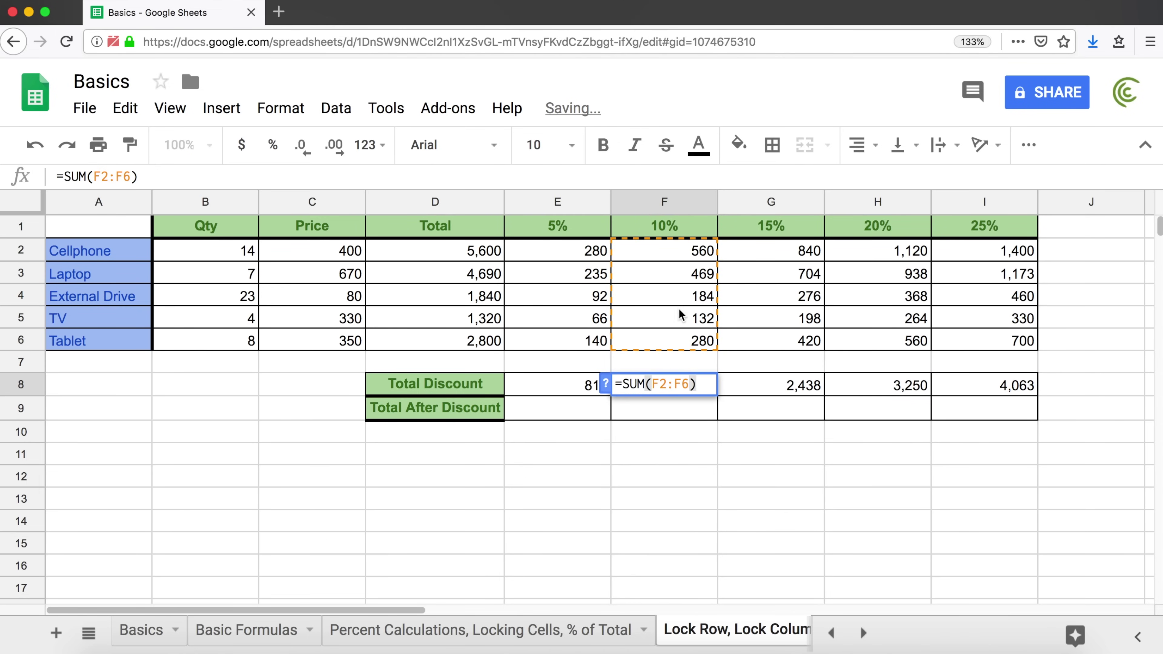
{"action": "key", "text": "Escape"}
{"action": "double_click", "coordinate": [769, 389]}
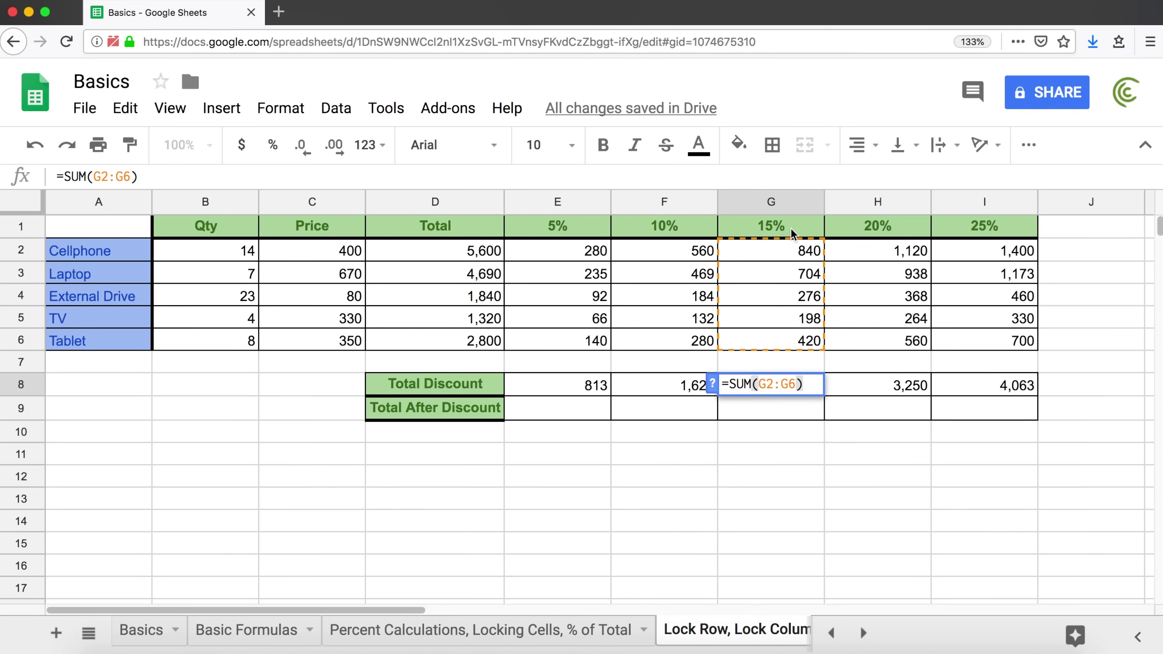
{"action": "key", "text": "Escape"}
{"action": "double_click", "coordinate": [875, 389]}
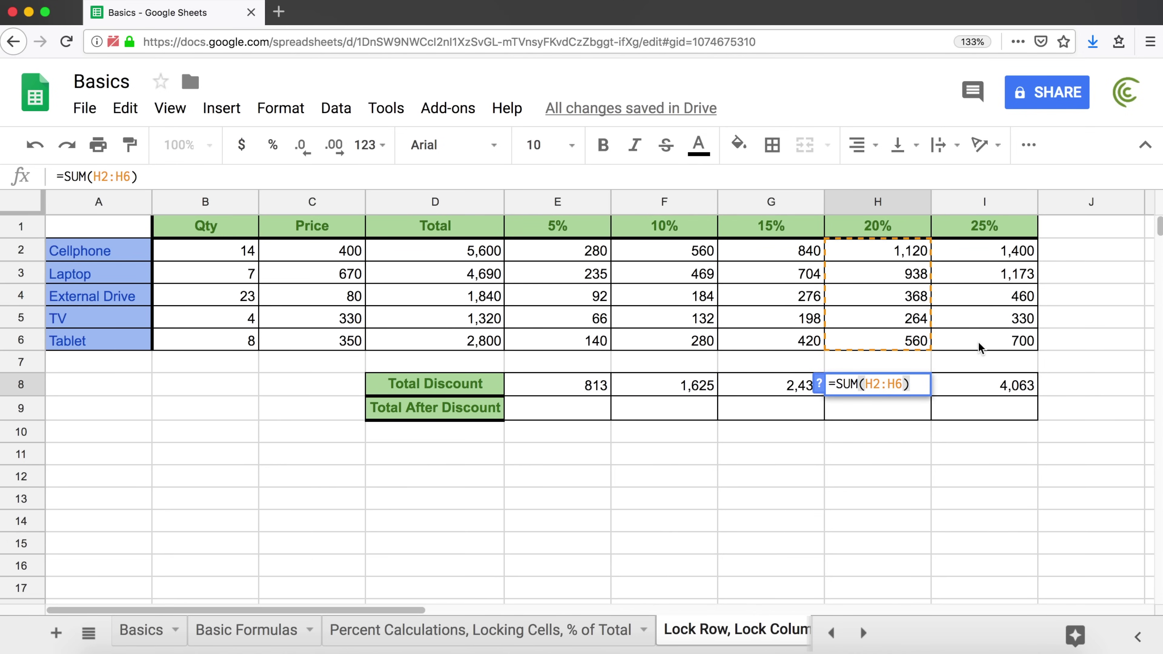
{"action": "key", "text": "Escape"}
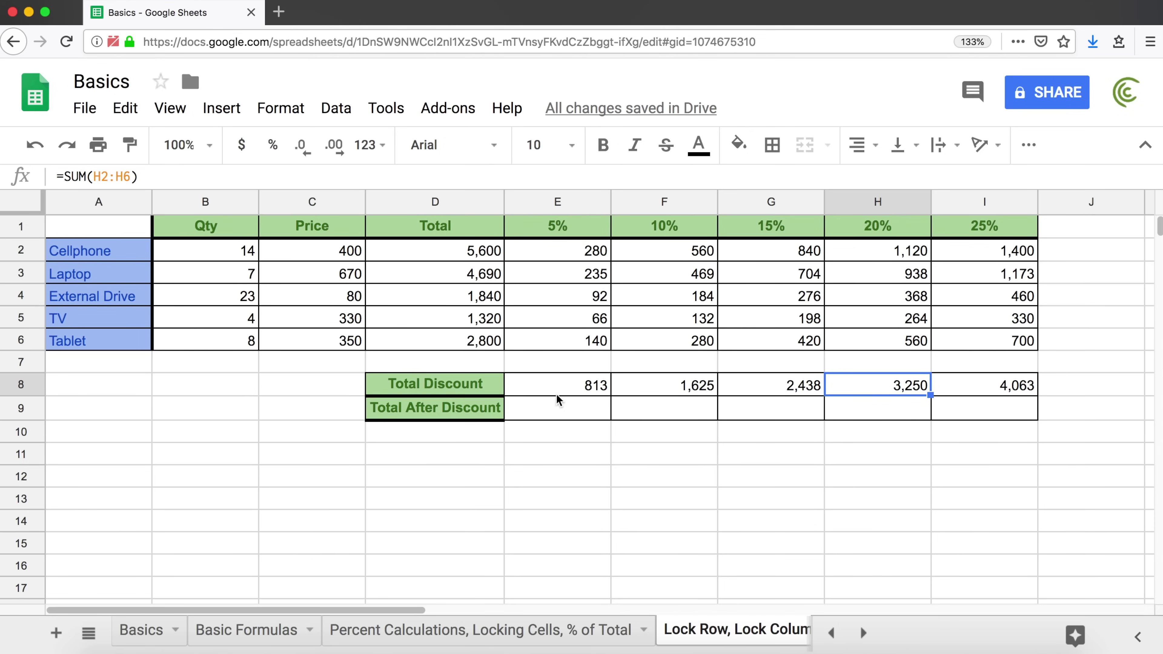
Compare the five Total Discount results with the Total column's sum, ending on cell E9.
{"action": "left_click_drag", "start_coordinate": [577, 388], "coordinate": [976, 390]}
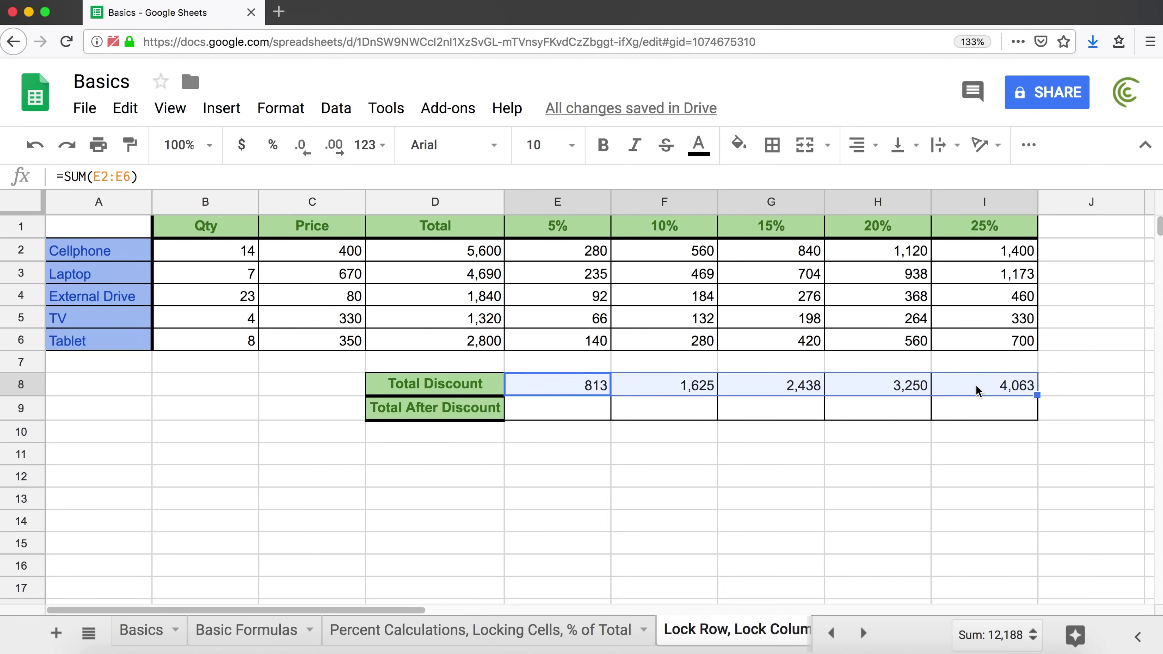
{"action": "left_click", "coordinate": [598, 419]}
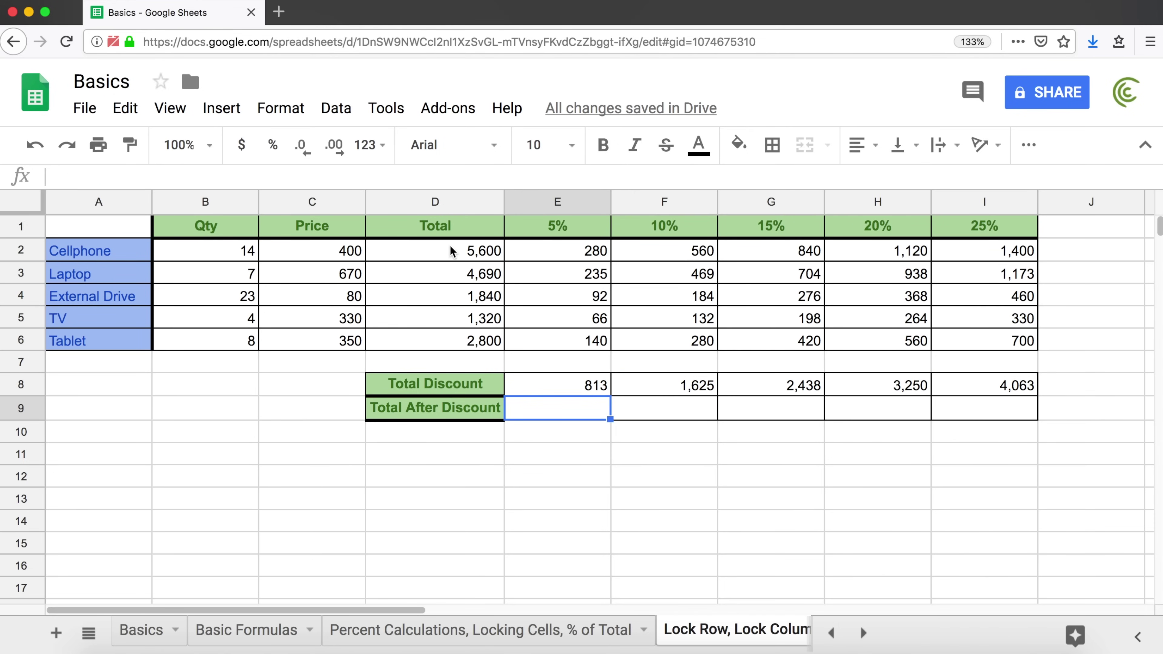
{"action": "left_click_drag", "start_coordinate": [453, 253], "coordinate": [457, 343]}
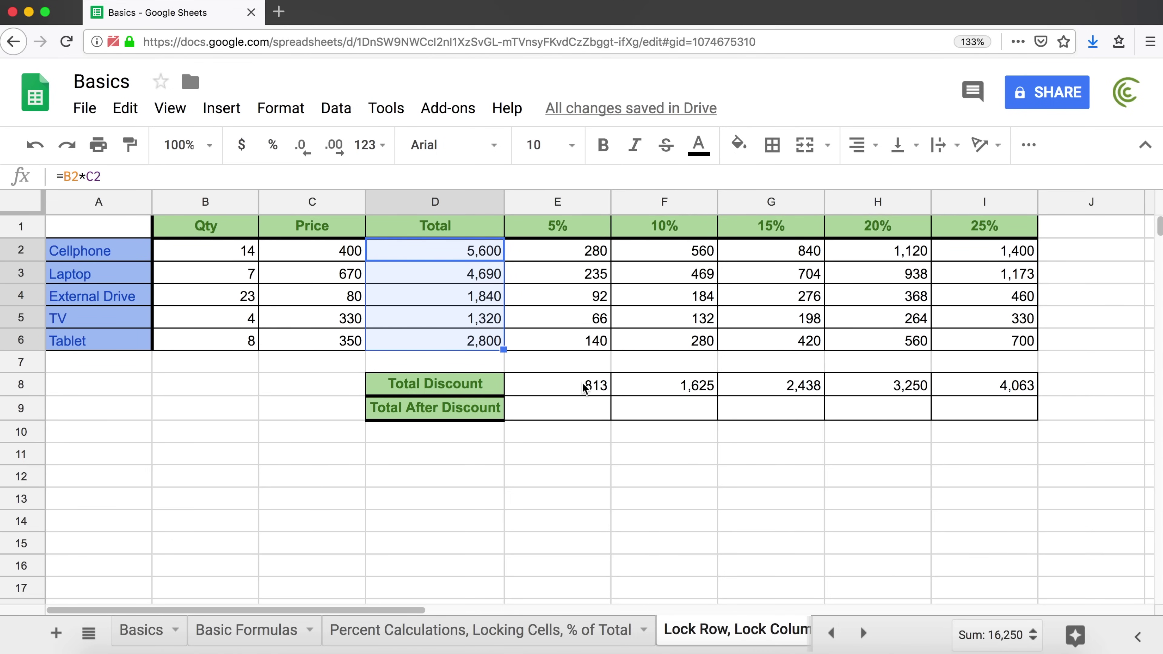
{"action": "left_click", "coordinate": [590, 389]}
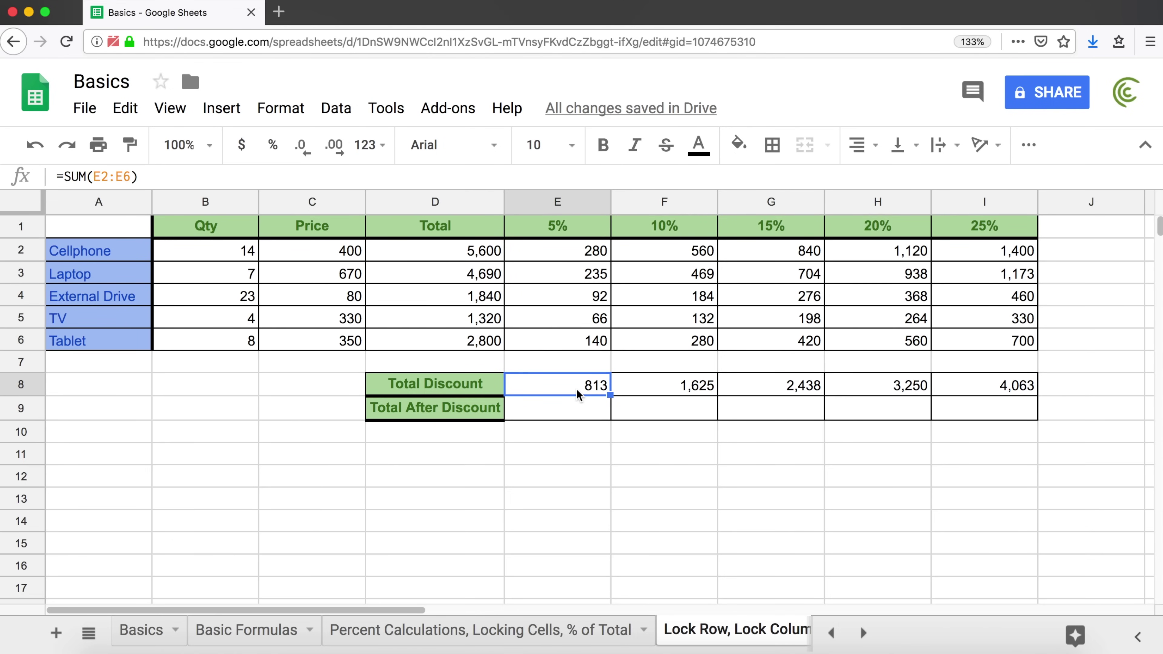
{"action": "left_click", "coordinate": [575, 414]}
Enter =SUM(D2:D6) in the 5% Total After Discount cell, giving 16,250.
{"action": "type", "text": "=SUM("}
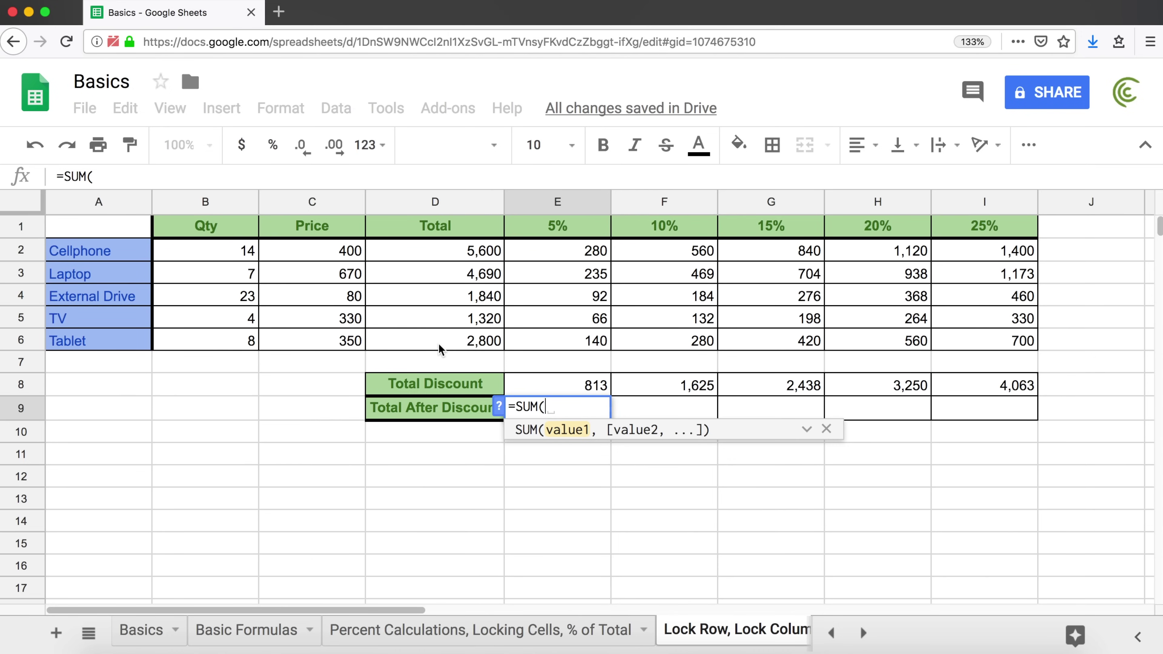
{"action": "type", "text": "D2:"}
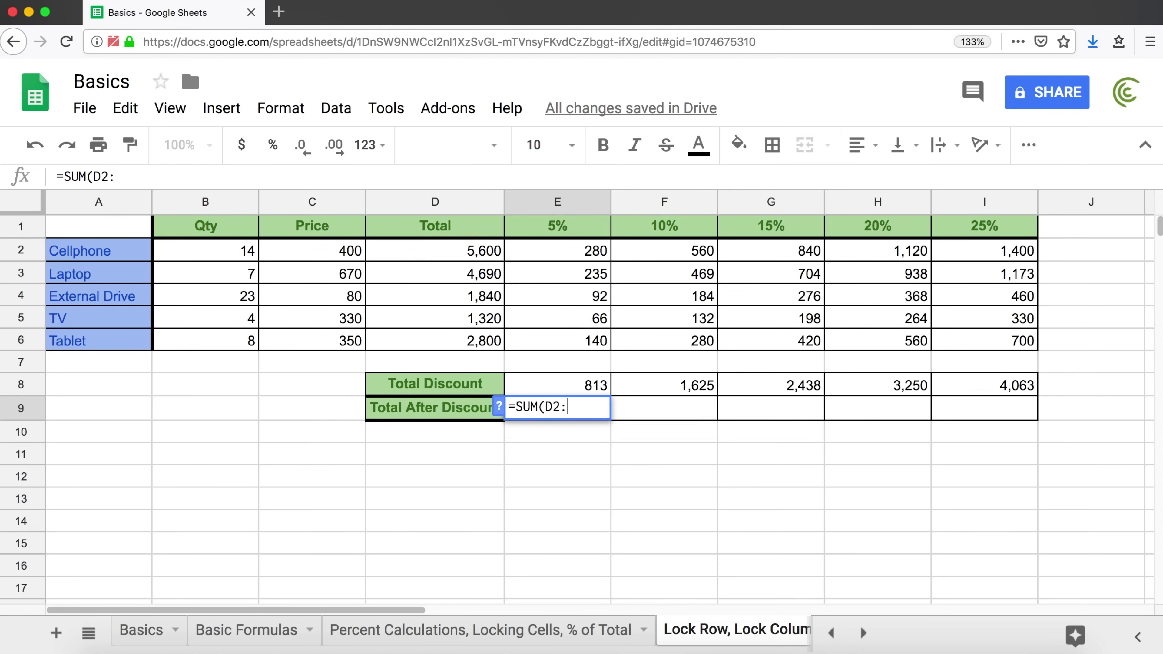
{"action": "type", "text": "D6"}
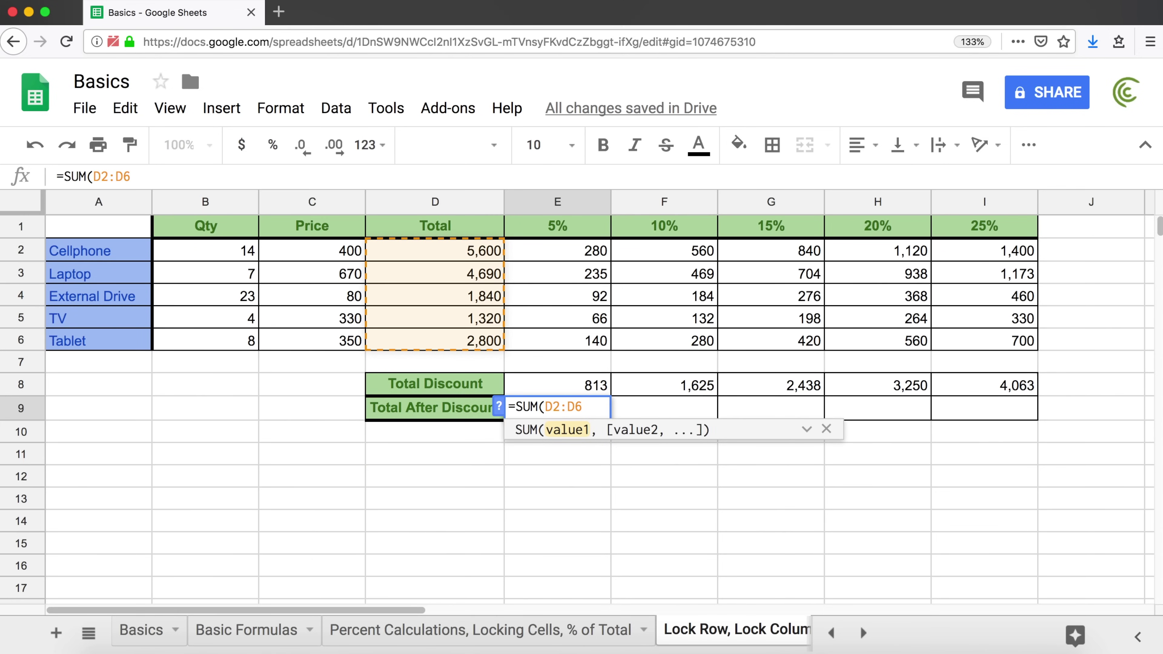
{"action": "key", "text": "BackSpace"}
{"action": "key", "text": "BackSpace"}
{"action": "key", "text": "BackSpace"}
{"action": "key", "text": "BackSpace"}
{"action": "key", "text": "BackSpace"}
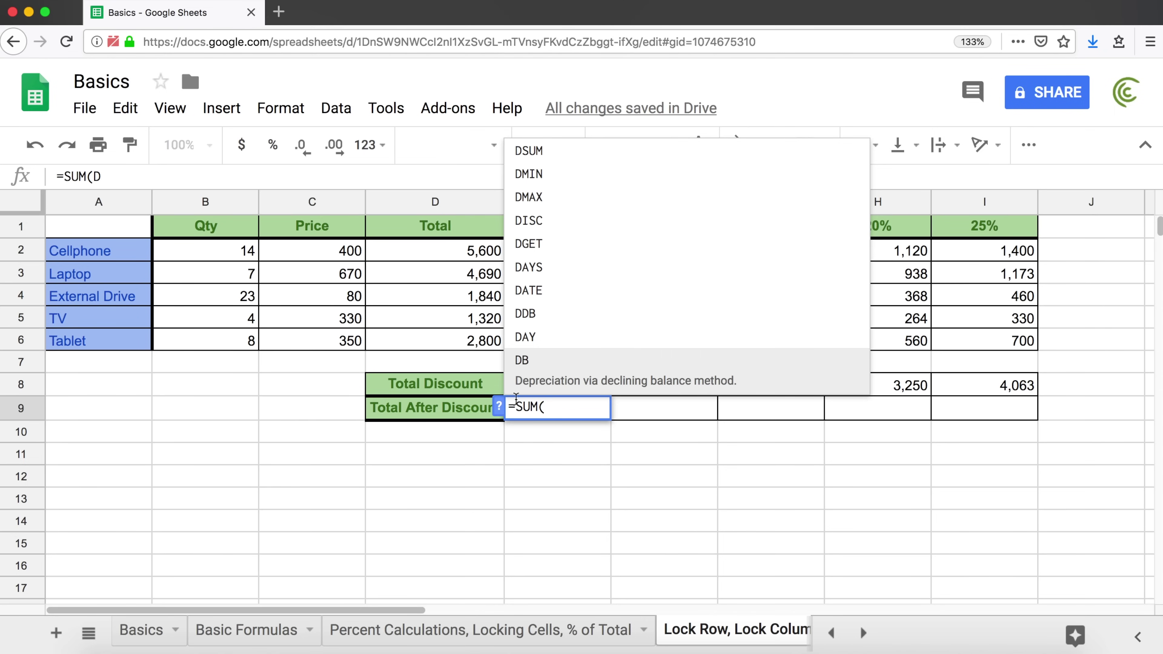
{"action": "left_click_drag", "start_coordinate": [449, 252], "coordinate": [456, 335]}
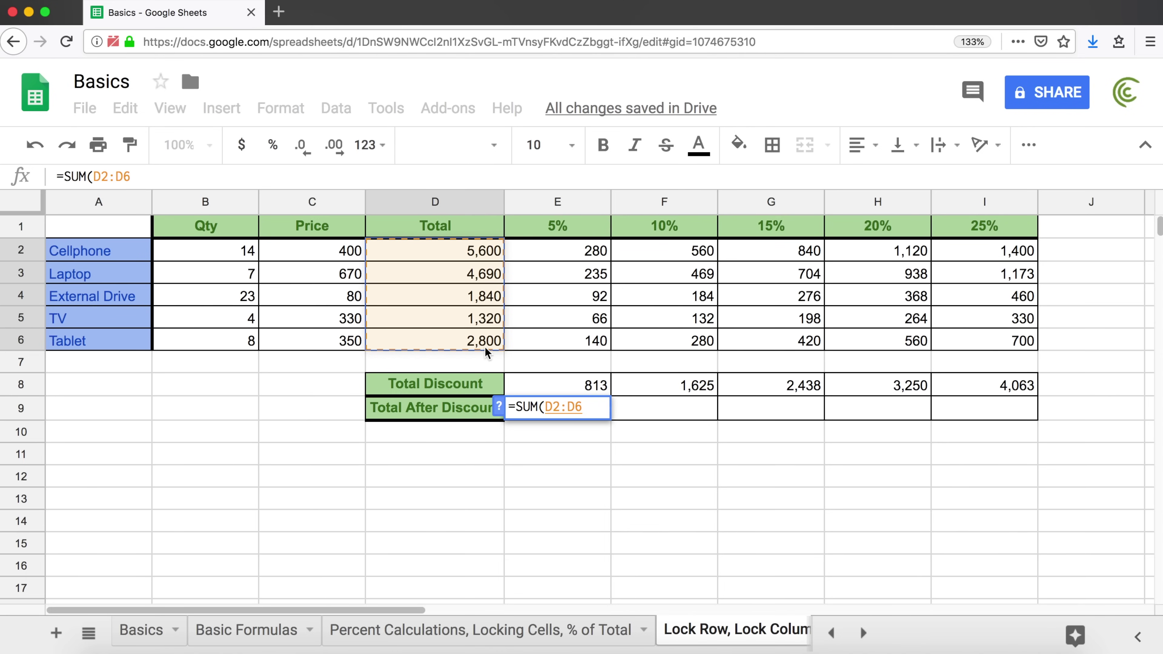
{"action": "type", "text": ")"}
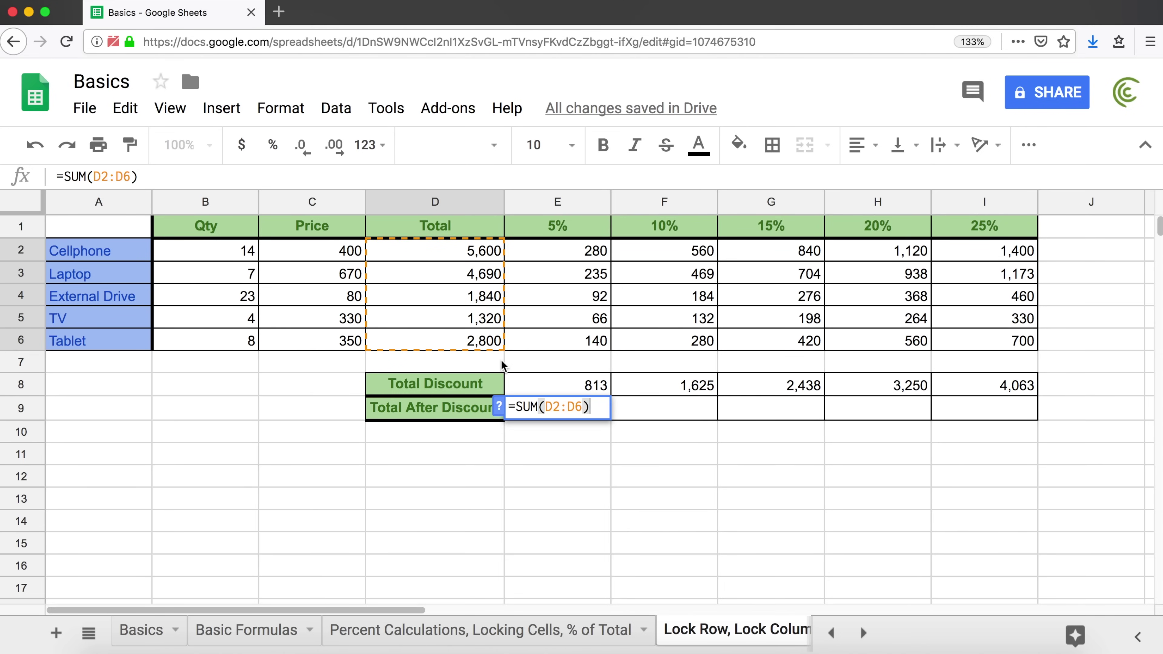
{"action": "key", "text": "Return"}
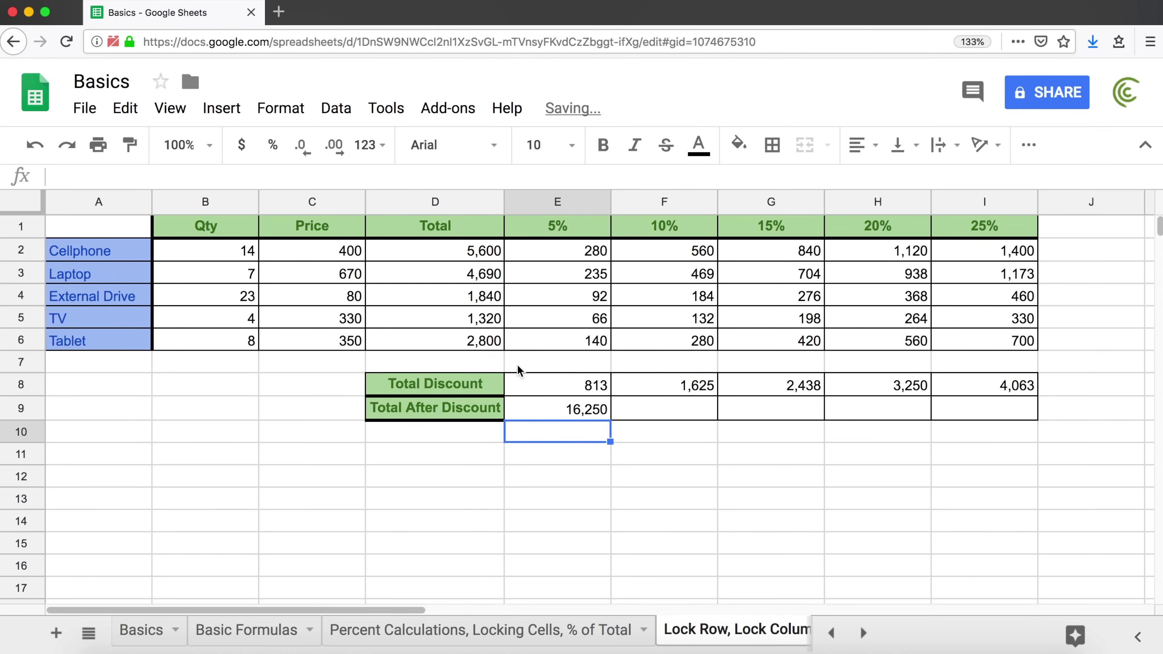
{"action": "left_click_drag", "start_coordinate": [456, 251], "coordinate": [476, 342]}
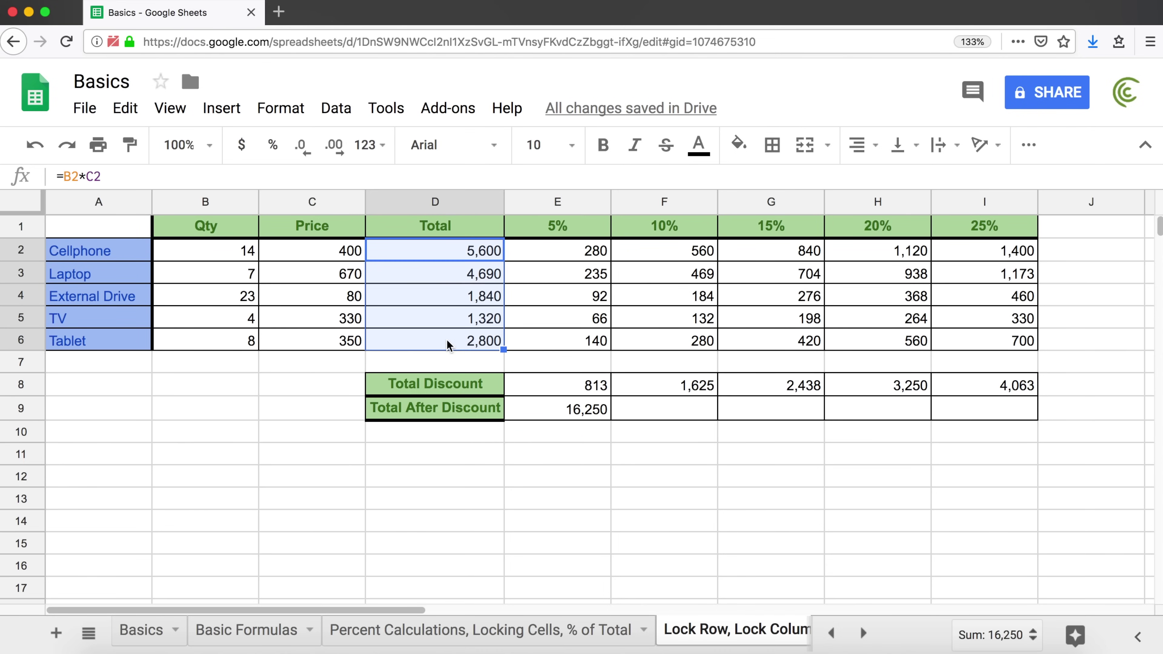
Append -E8 so E9 reads =SUM(D2:D6)-E8, giving 15,438.
{"action": "left_click", "coordinate": [549, 410]}
{"action": "double_click", "coordinate": [552, 408]}
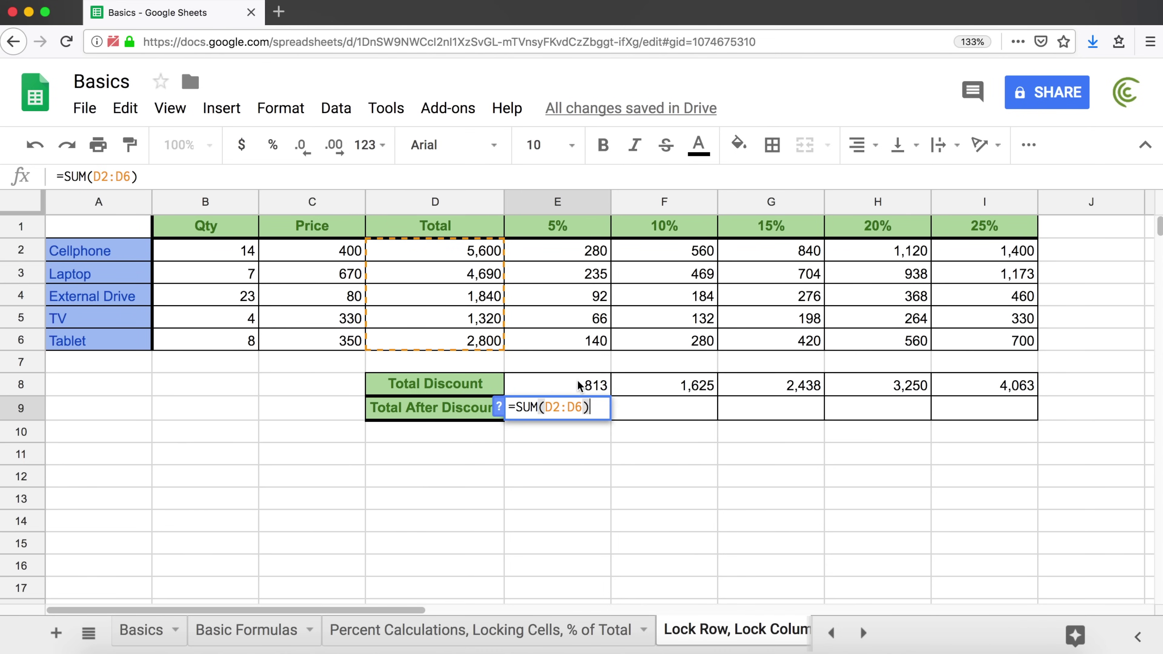
{"action": "left_click_drag", "start_coordinate": [590, 407], "coordinate": [519, 407]}
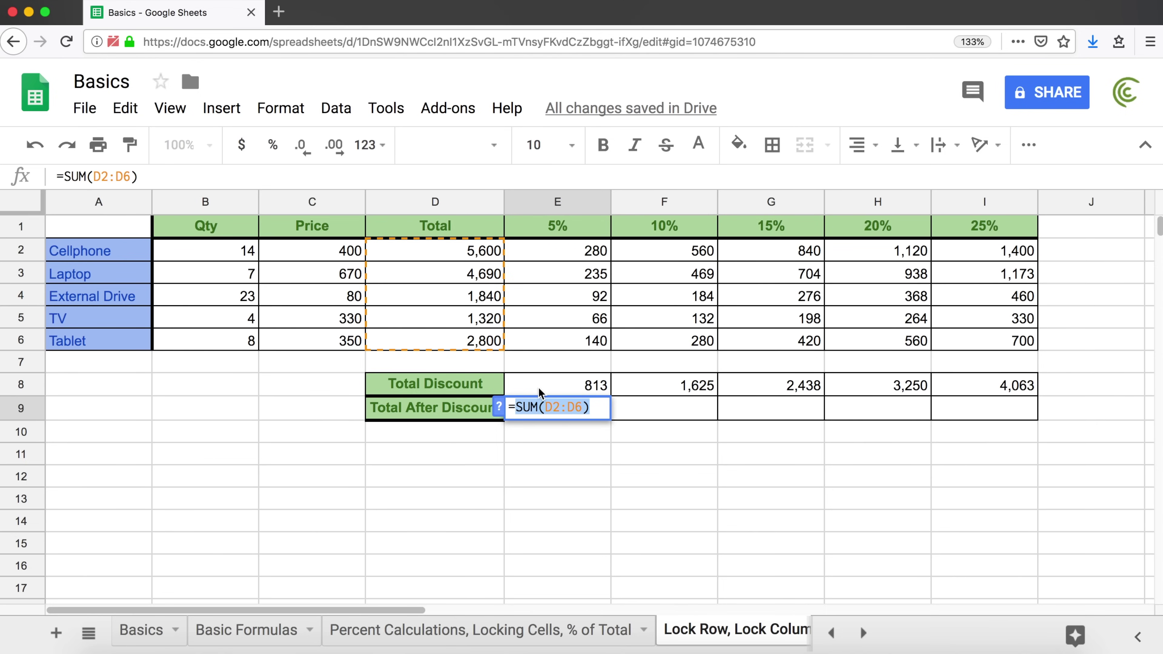
{"action": "left_click", "coordinate": [597, 408]}
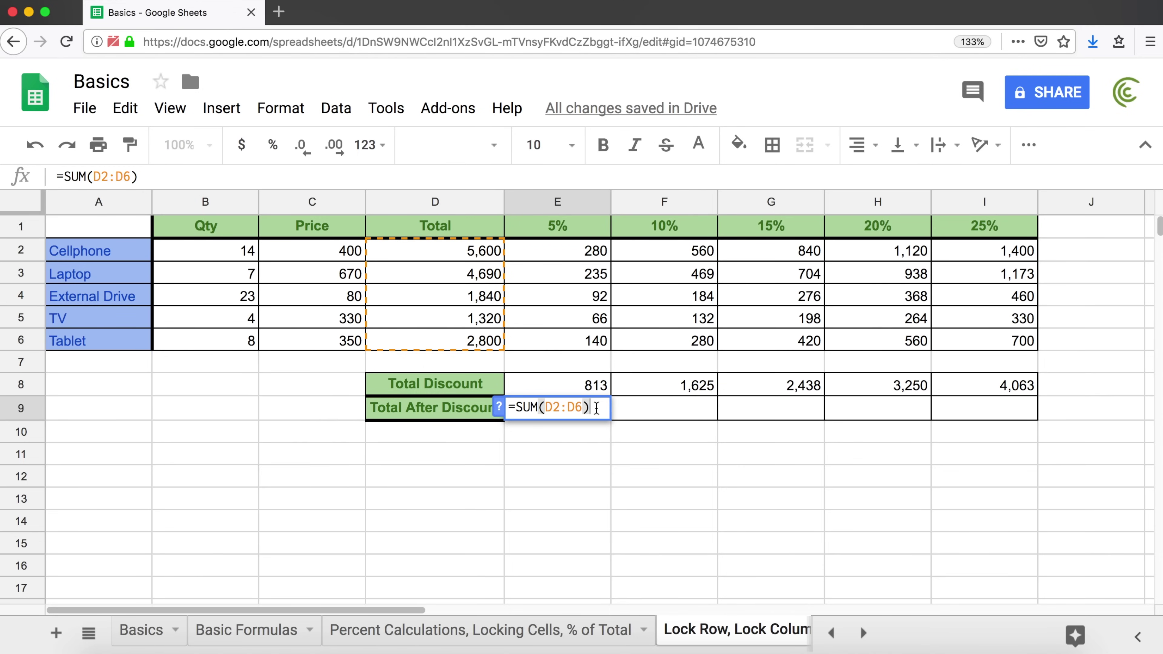
{"action": "type", "text": "-"}
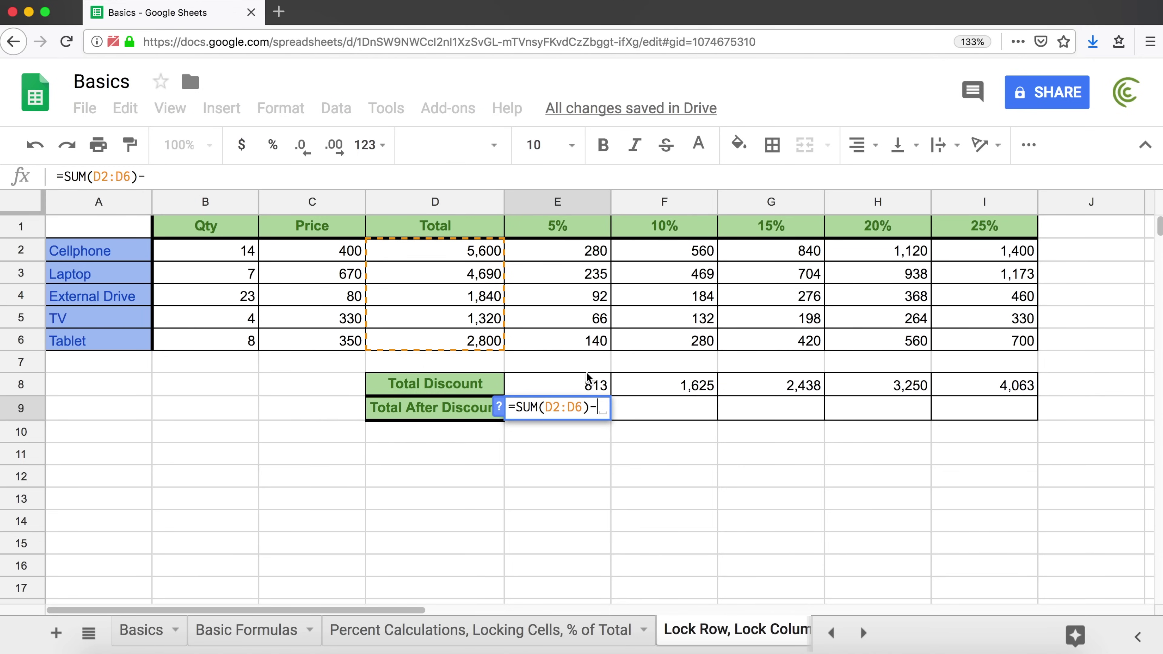
{"action": "left_click", "coordinate": [567, 392]}
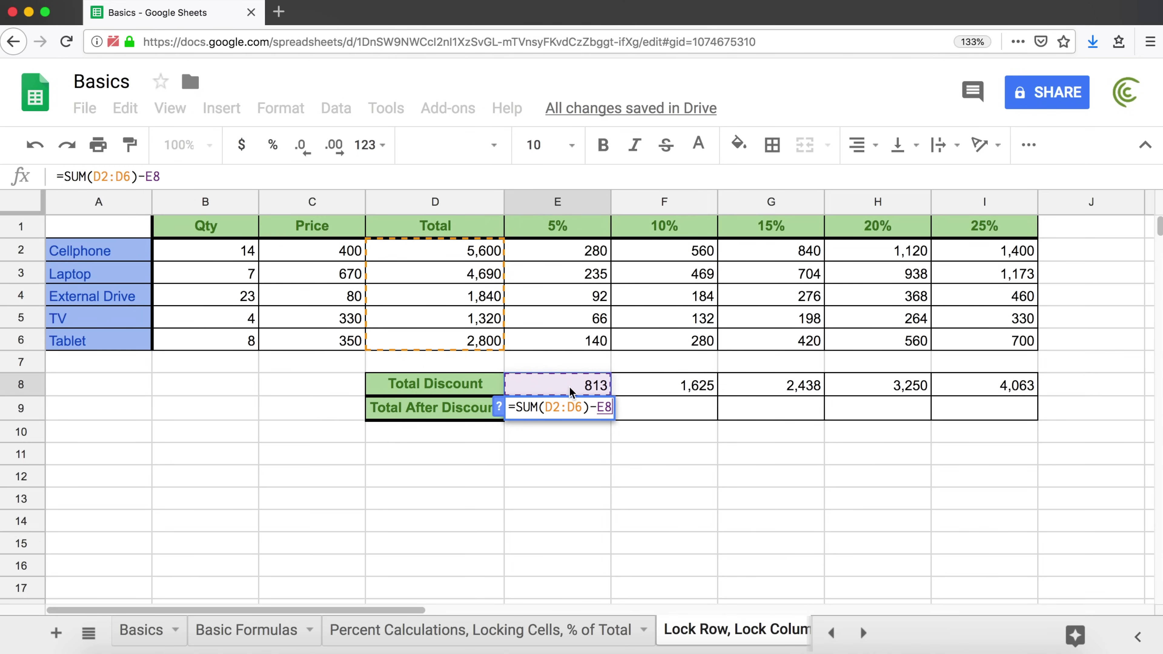
{"action": "key", "text": "Return"}
Review the D2:D6 reference in E9 against the 10% column, then reopen E9 for editing.
{"action": "left_click", "coordinate": [578, 409]}
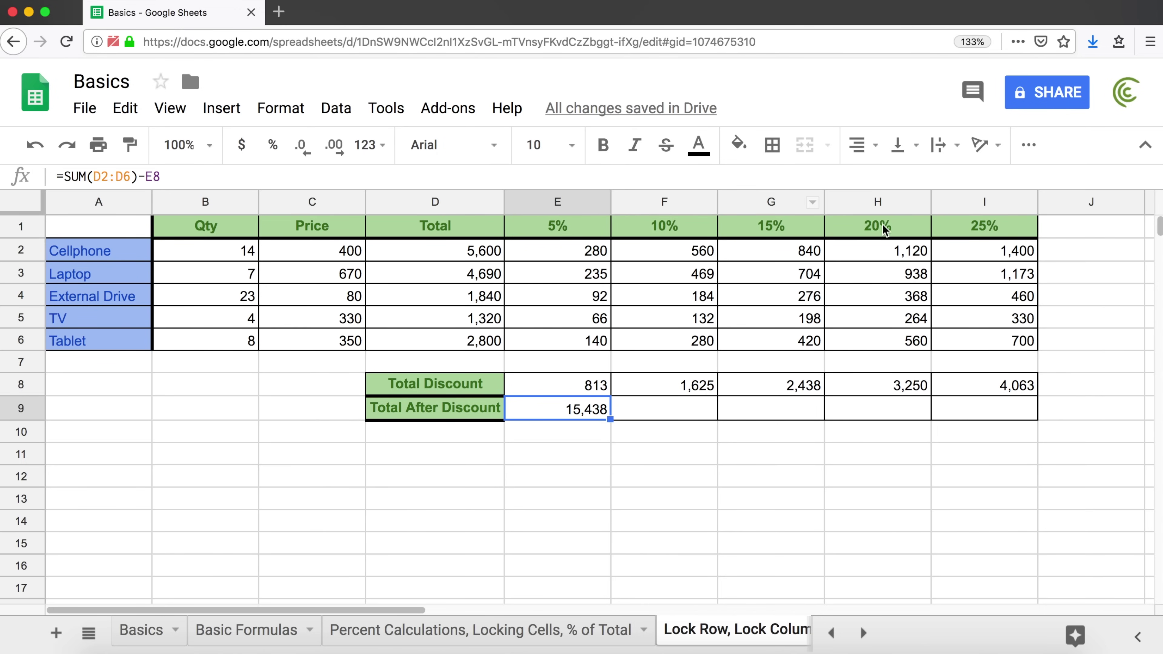
{"action": "double_click", "coordinate": [562, 408]}
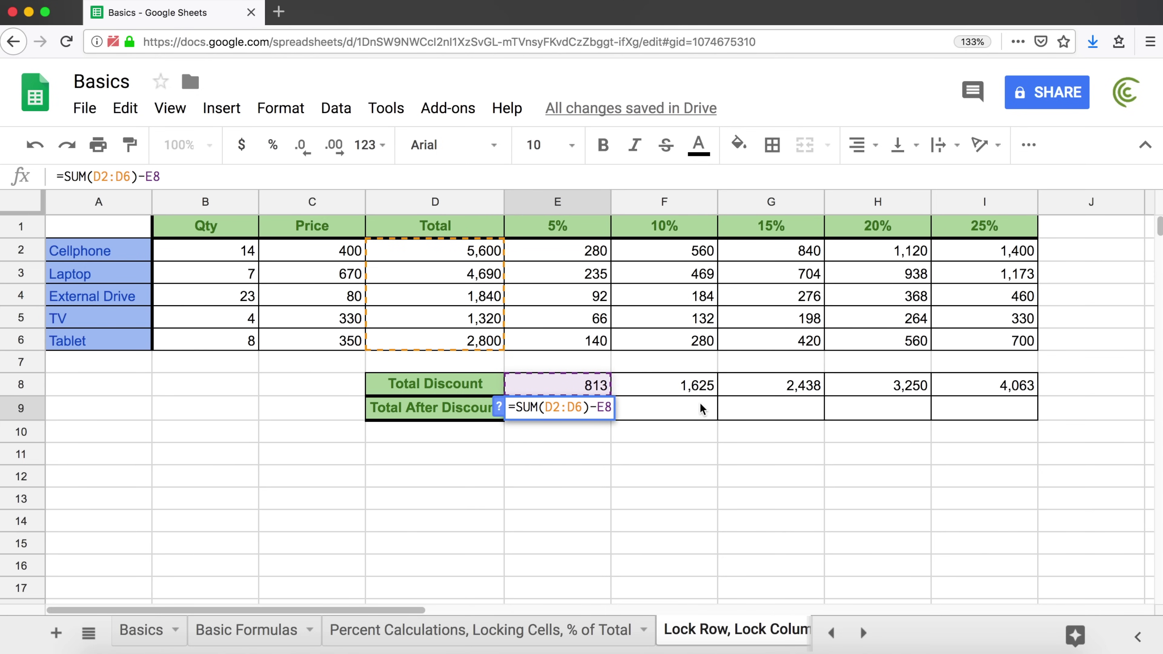
{"action": "left_click_drag", "start_coordinate": [545, 407], "coordinate": [582, 407]}
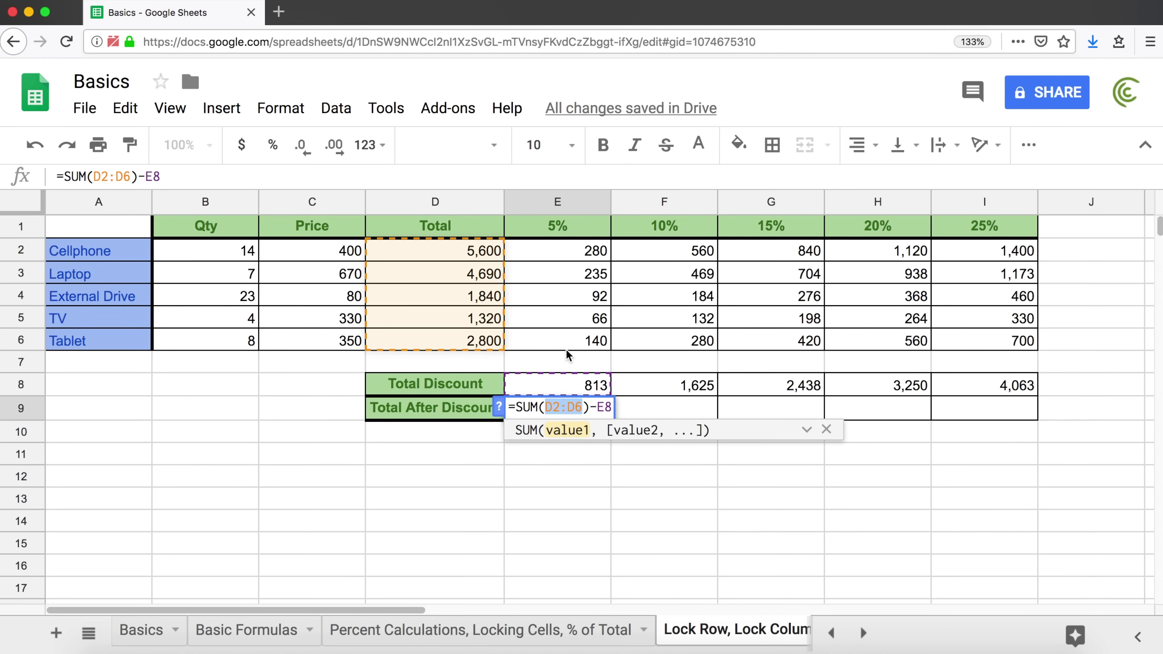
{"action": "key", "text": "Return"}
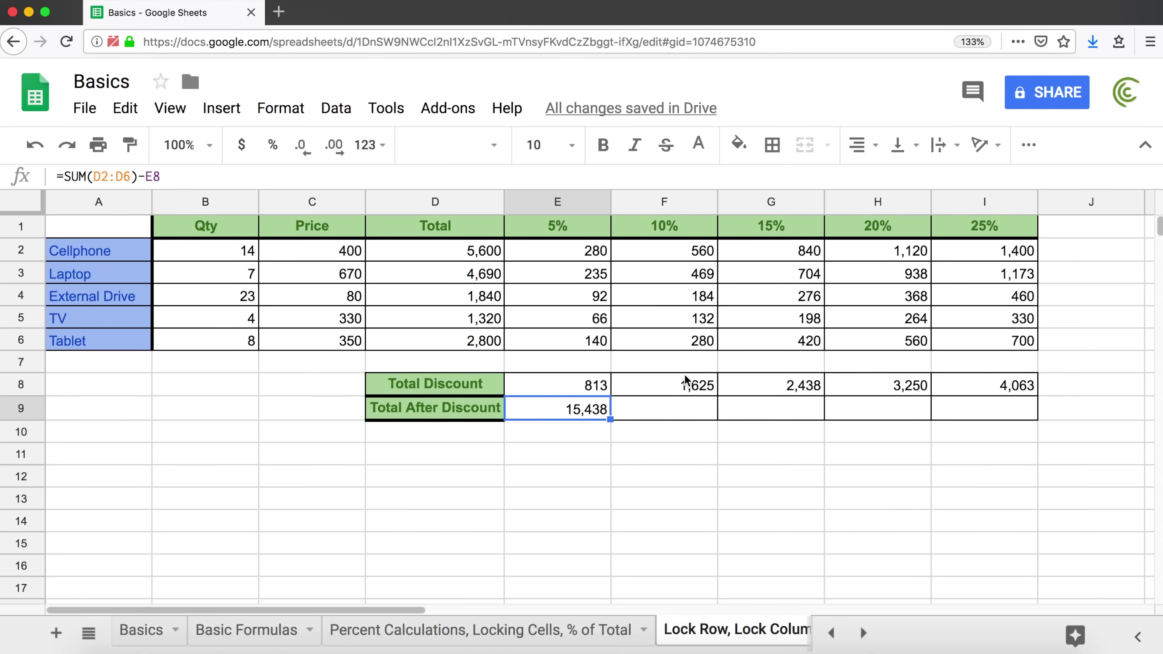
{"action": "left_click", "coordinate": [681, 413]}
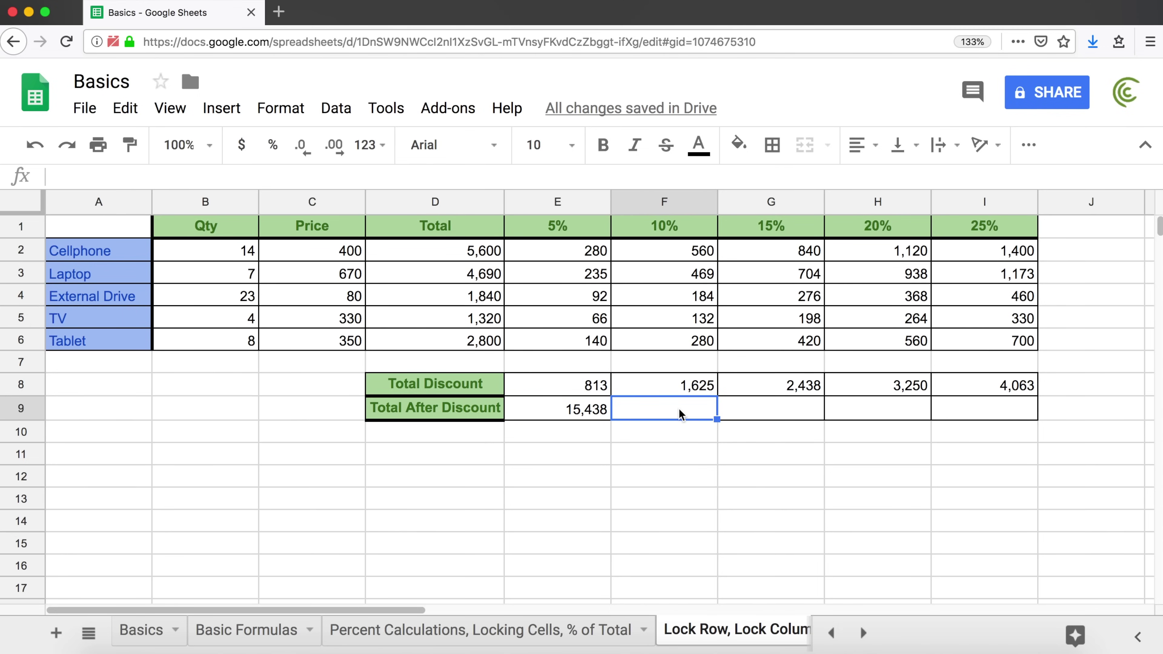
{"action": "left_click", "coordinate": [679, 384]}
{"action": "left_click_drag", "start_coordinate": [436, 252], "coordinate": [446, 339]}
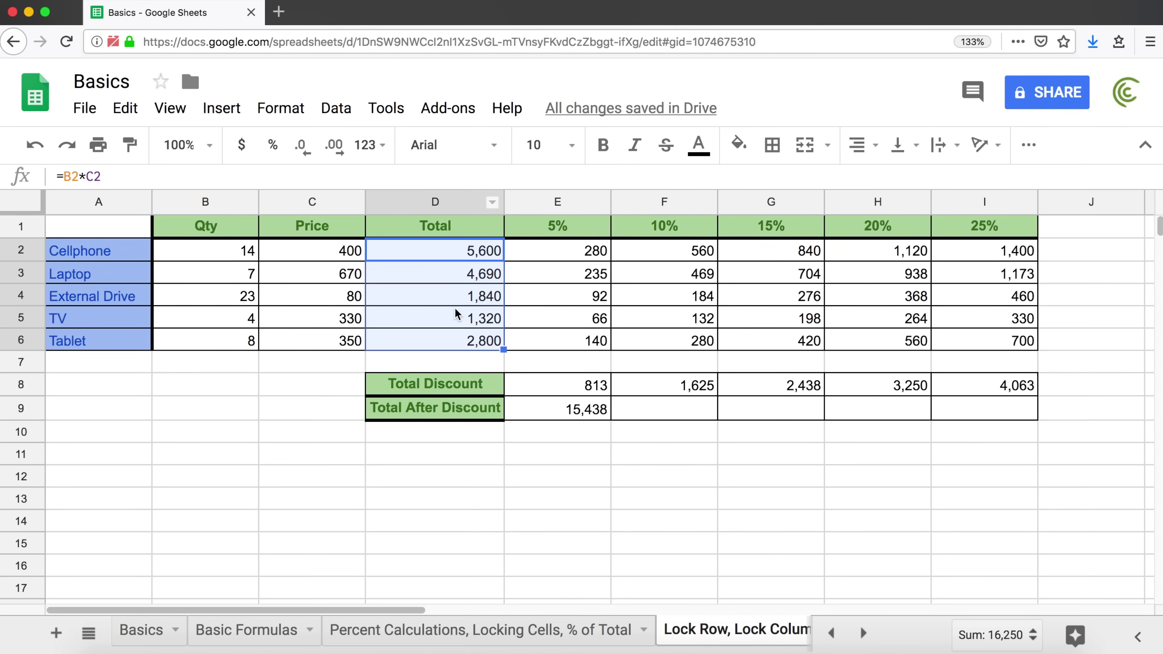
{"action": "left_click", "coordinate": [564, 413]}
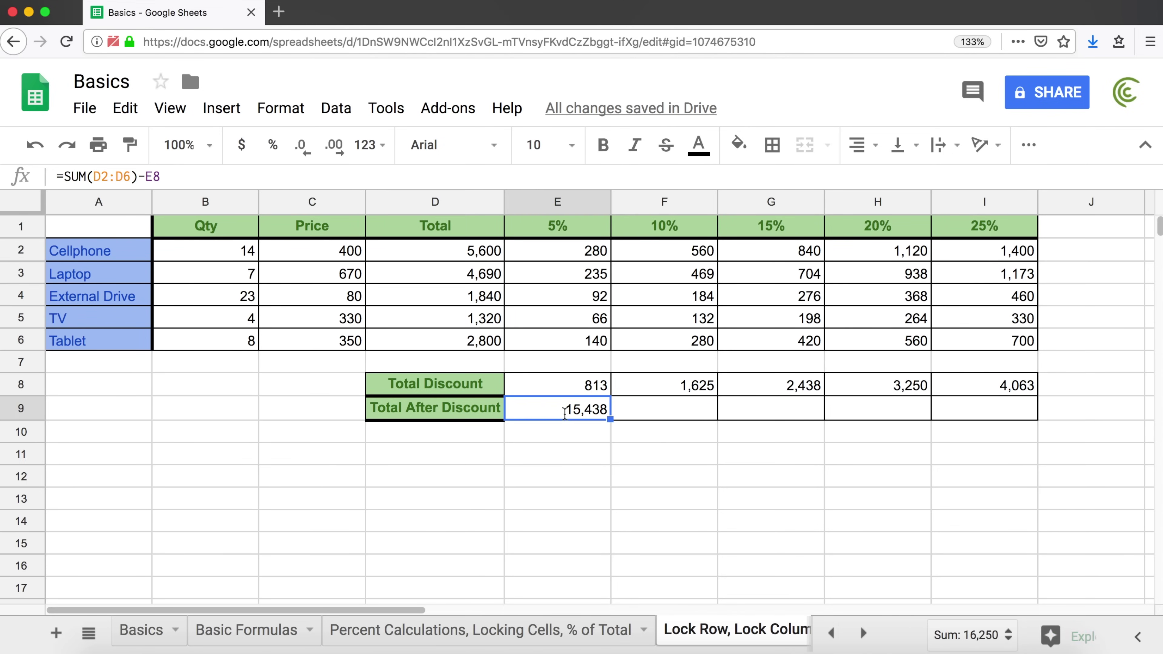
{"action": "double_click", "coordinate": [564, 413]}
{"action": "left_click", "coordinate": [544, 406]}
Lock the range so E9 reads =SUM($D$2:$D$6)-E8, still returning 15,438.
{"action": "left_click_drag", "start_coordinate": [545, 407], "coordinate": [583, 407]}
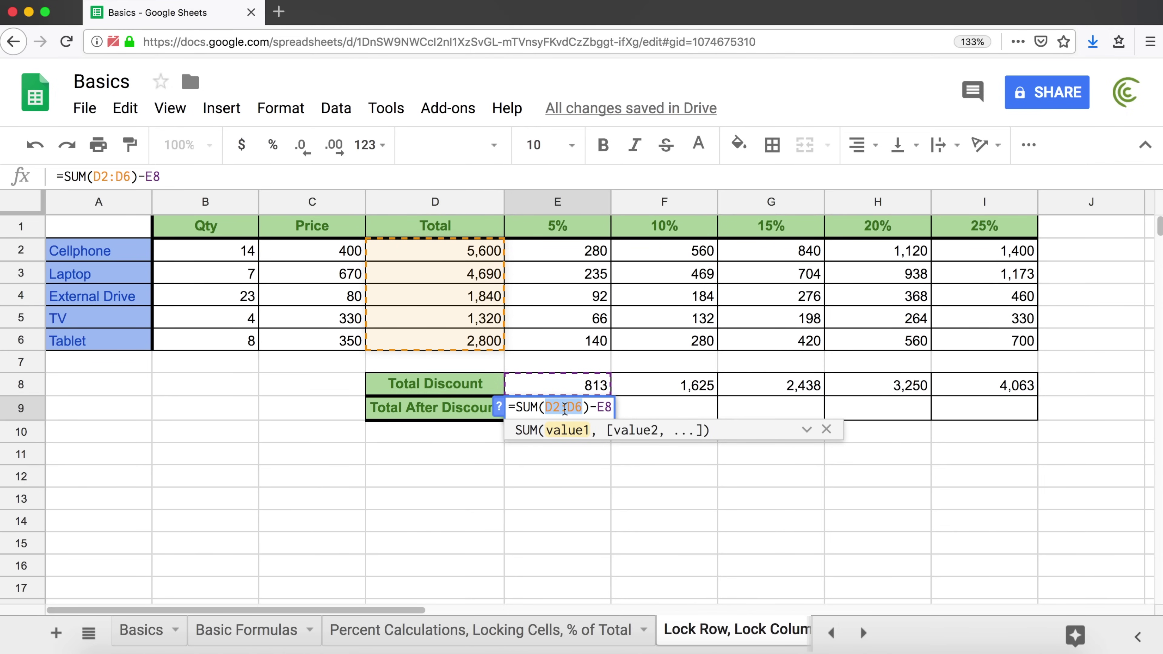
{"action": "key", "text": "F4"}
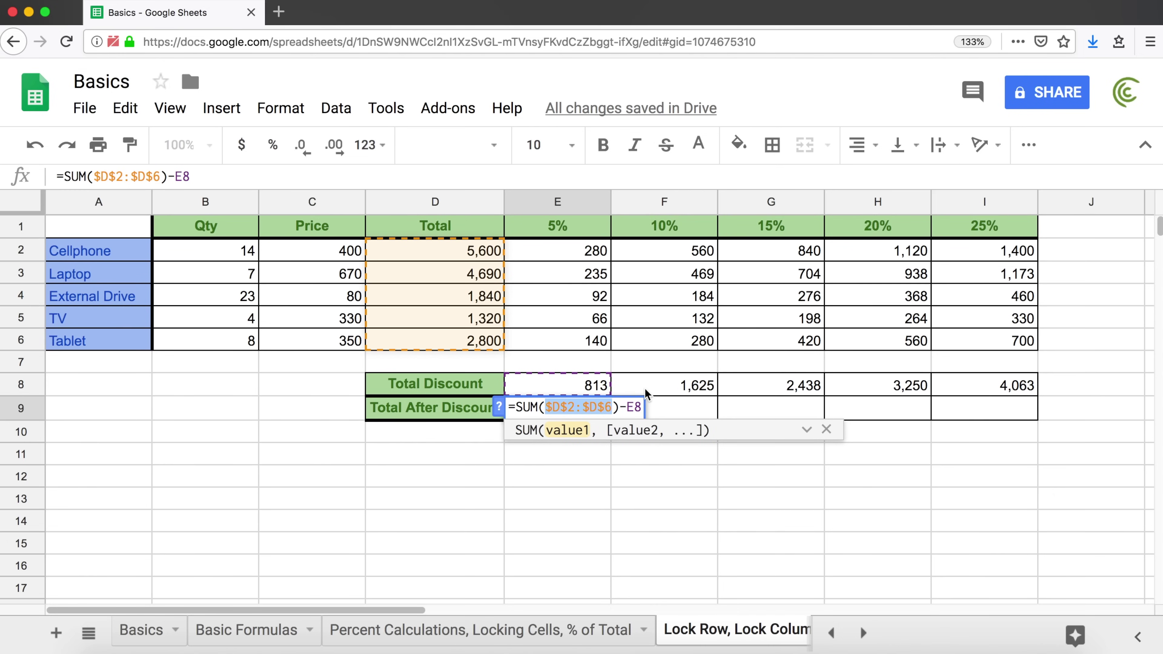
{"action": "key", "text": "F4"}
{"action": "key", "text": "F4"}
{"action": "key", "text": "F4"}
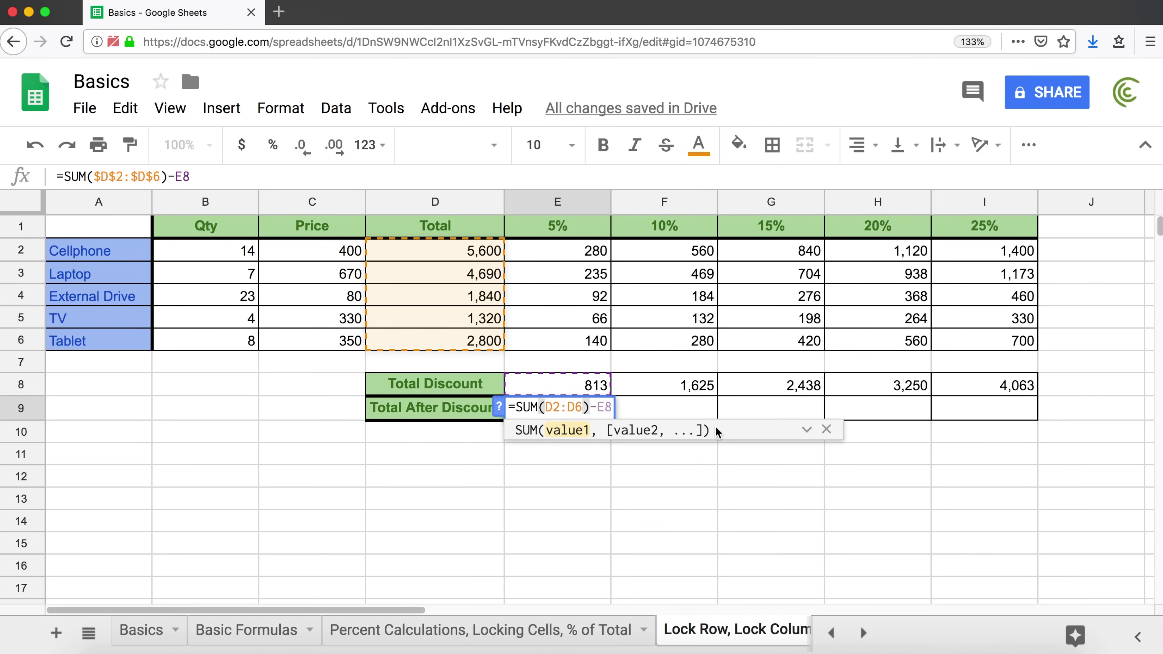
{"action": "type", "text": "$"}
{"action": "key", "text": "Right"}
{"action": "type", "text": "$D$2:"}
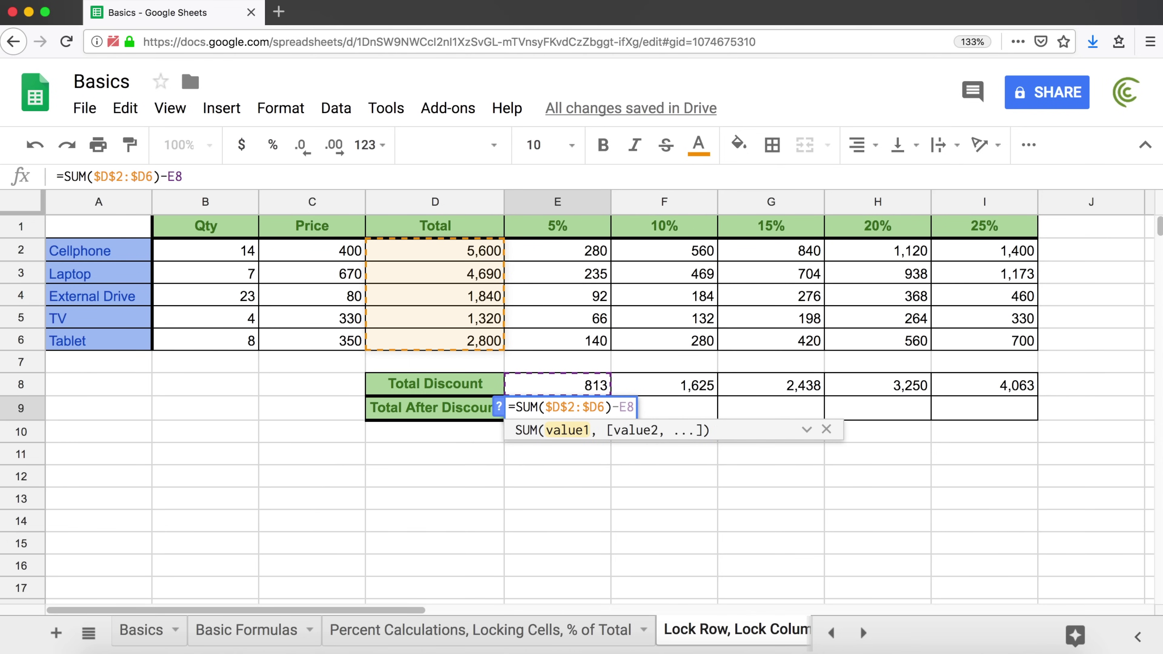
{"action": "type", "text": "$"}
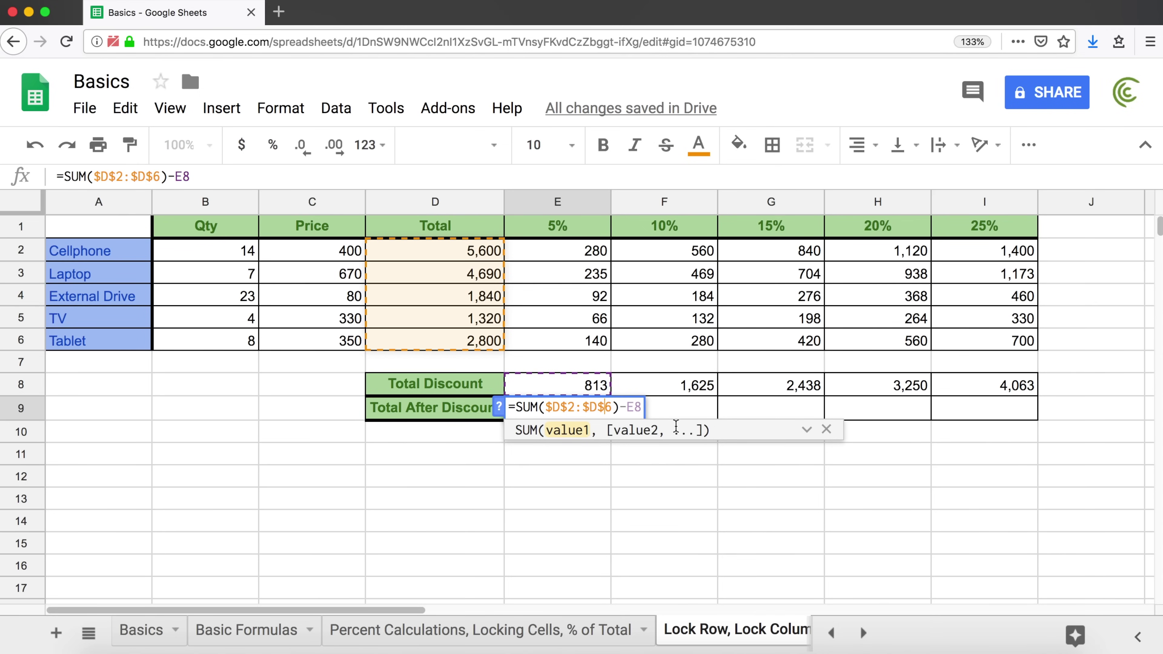
{"action": "key", "text": "Right"}
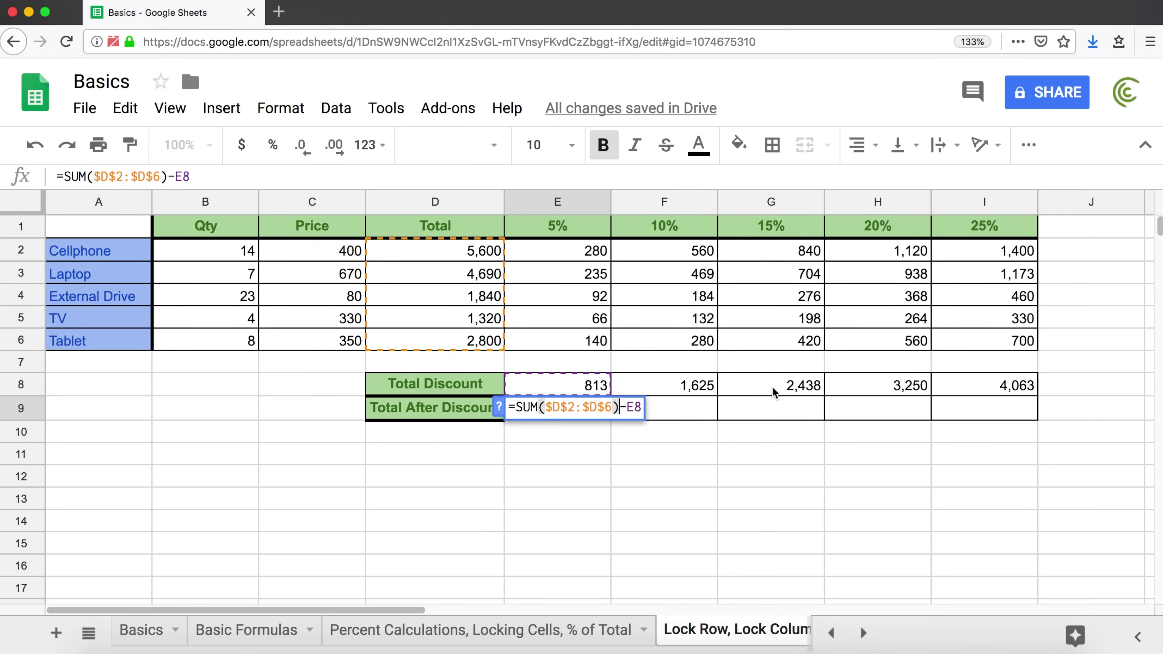
{"action": "key", "text": "Return"}
{"action": "left_click", "coordinate": [585, 413]}
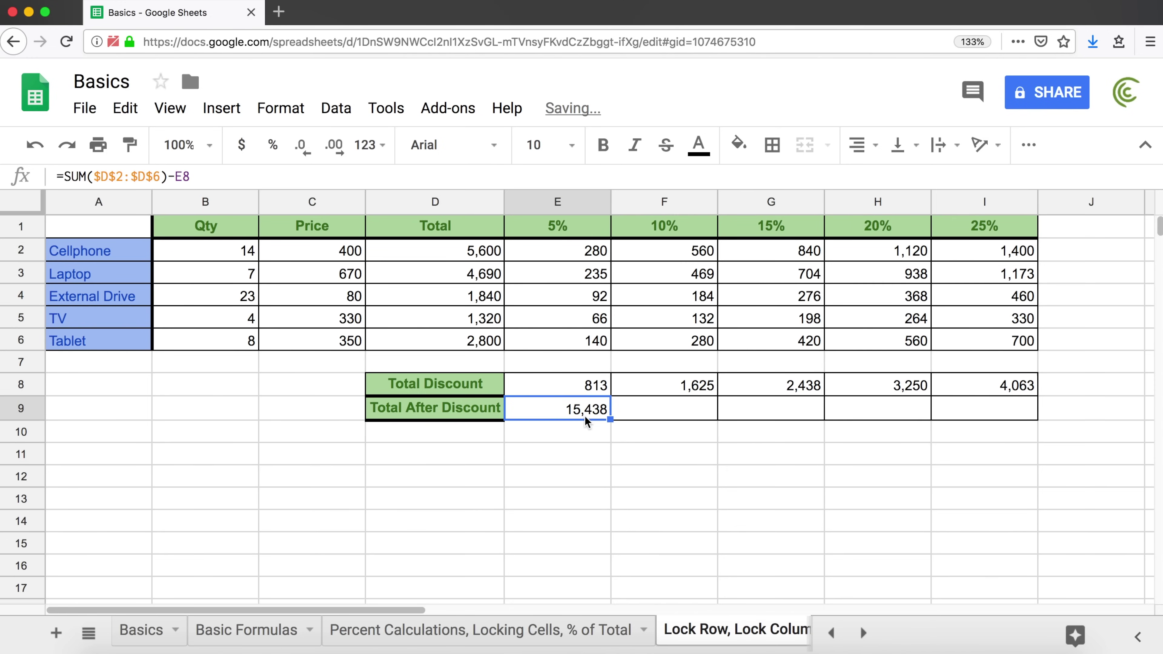
Fill the E9 formula across to I9 and verify the F9 and H9 formulas.
{"action": "left_click_drag", "start_coordinate": [607, 418], "coordinate": [1022, 412]}
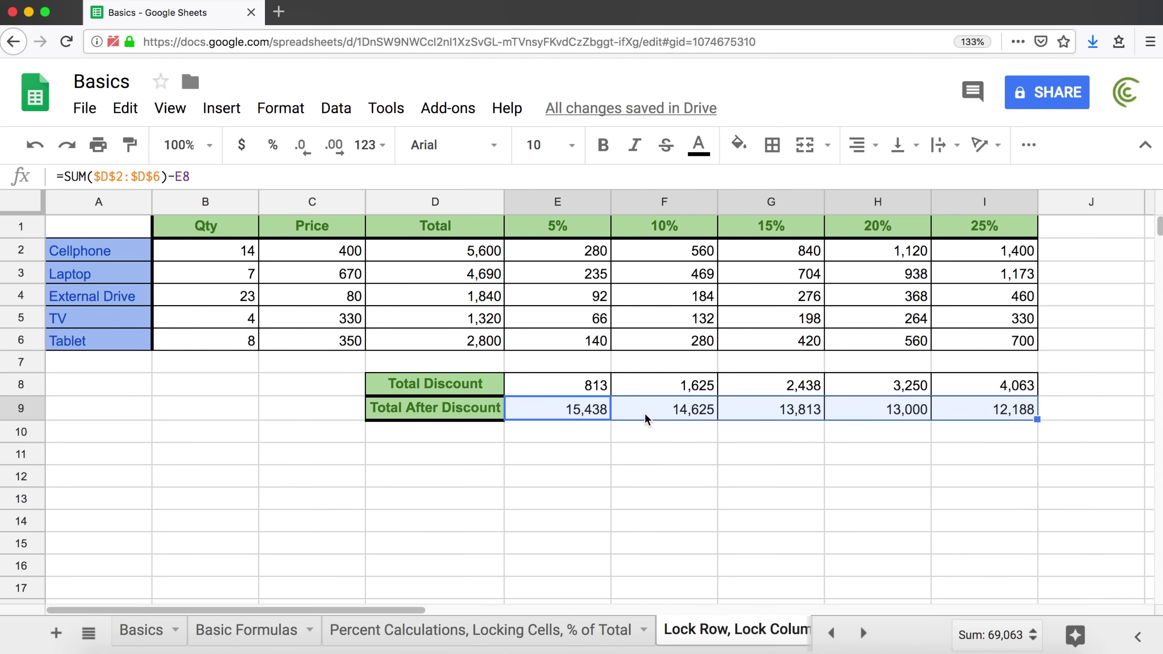
{"action": "left_click", "coordinate": [664, 412]}
{"action": "double_click", "coordinate": [664, 412]}
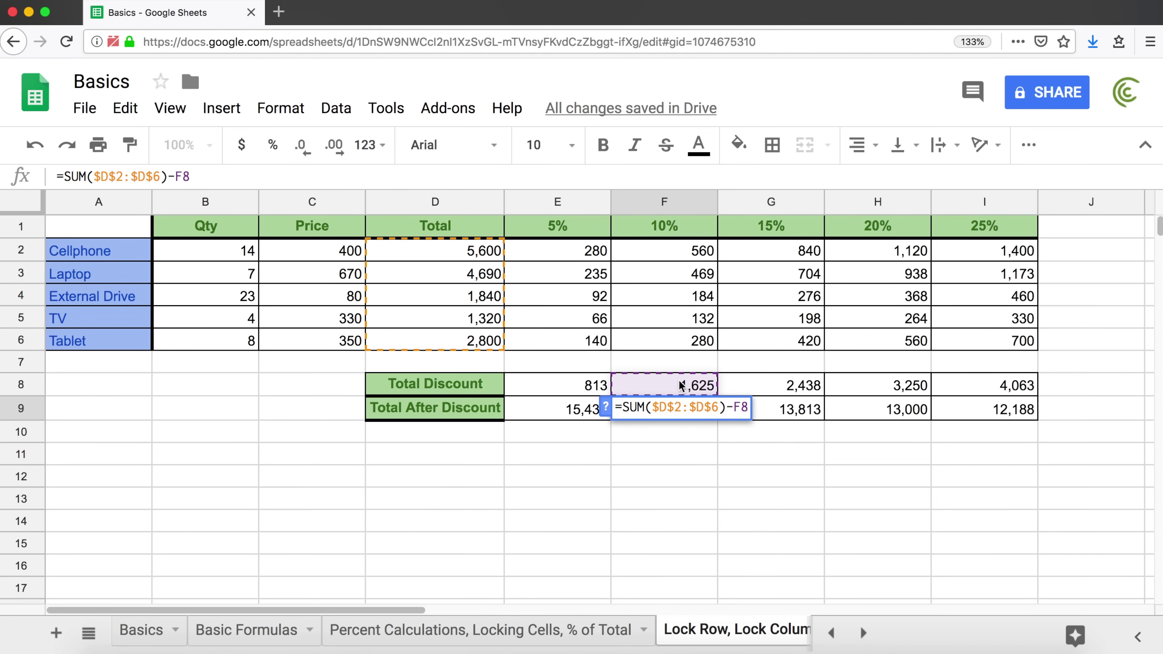
{"action": "key", "text": "Escape"}
{"action": "left_click", "coordinate": [901, 410]}
{"action": "double_click", "coordinate": [900, 410]}
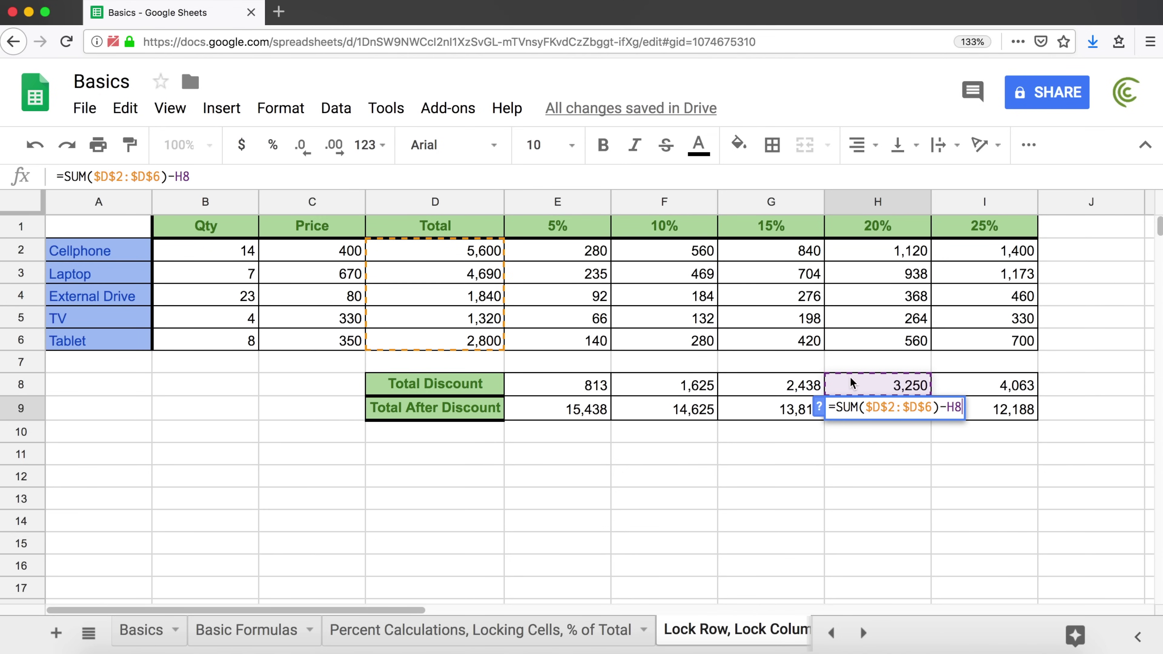
{"action": "key", "text": "Escape"}
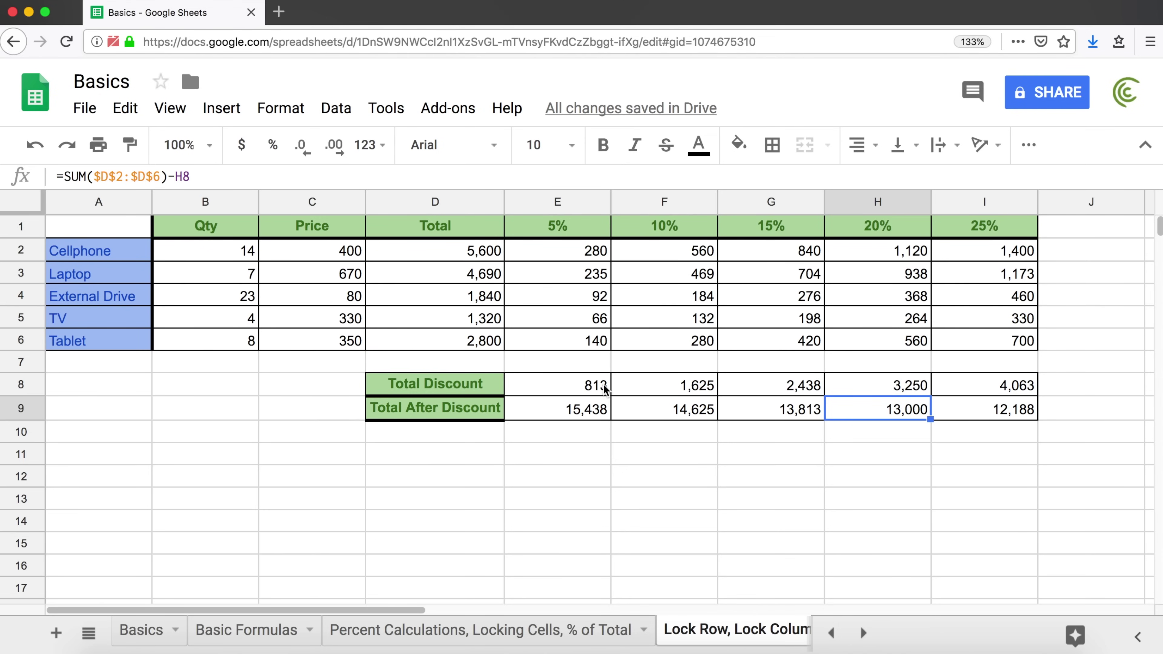
Select the 5%, 10% and 15% header cells E1, F1 and G1 in turn.
{"action": "left_click", "coordinate": [558, 227]}
{"action": "left_click", "coordinate": [673, 231]}
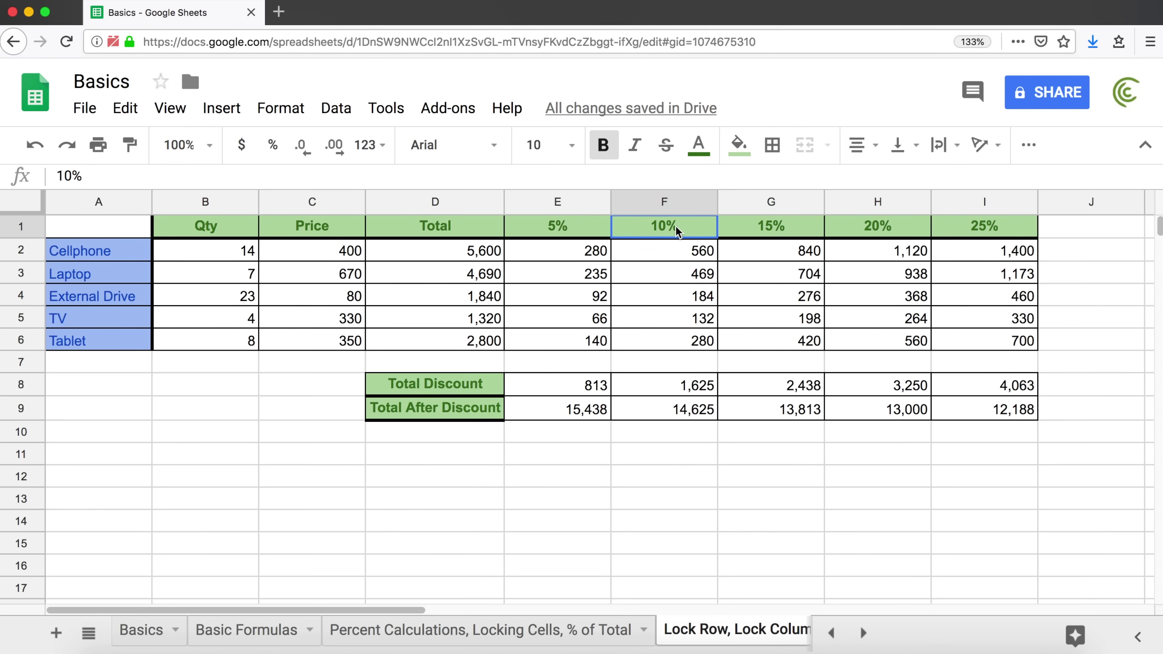
{"action": "left_click", "coordinate": [779, 227]}
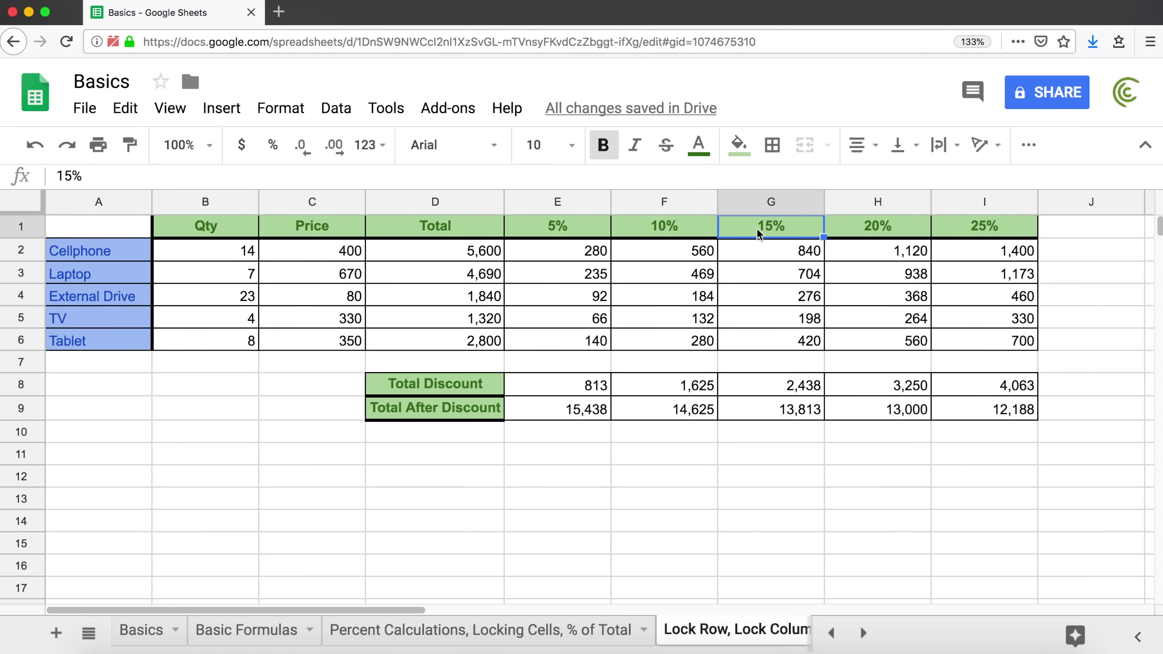
{"action": "left_click", "coordinate": [555, 228]}
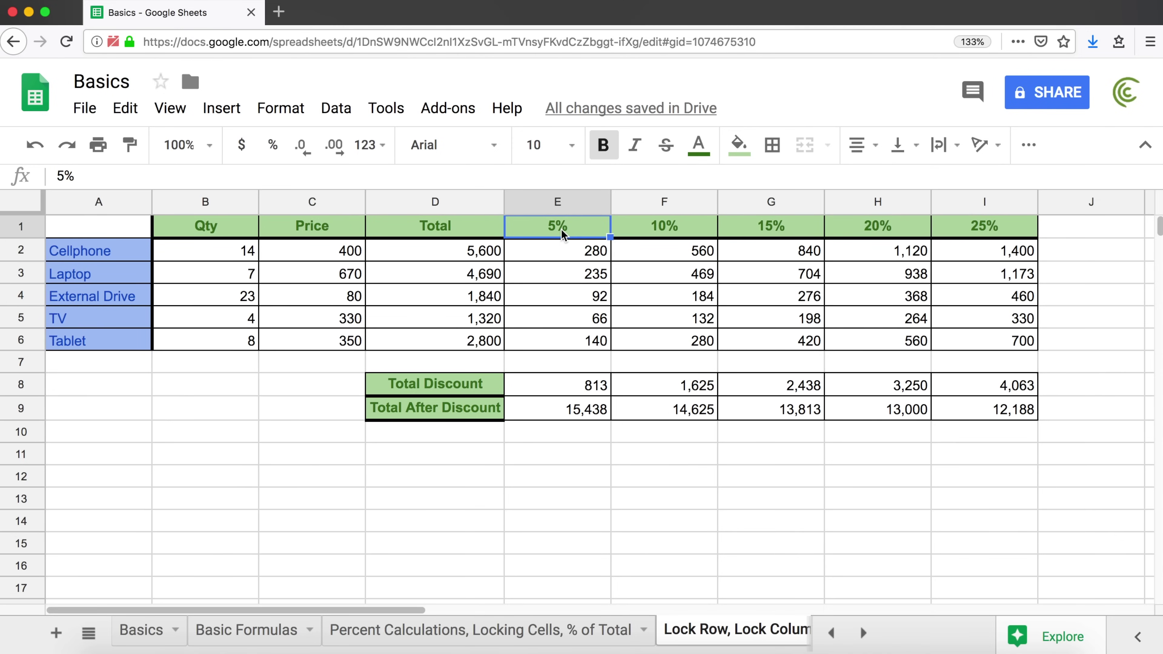
{"action": "double_click", "coordinate": [543, 227]}
{"action": "type", "text": "Discount"}
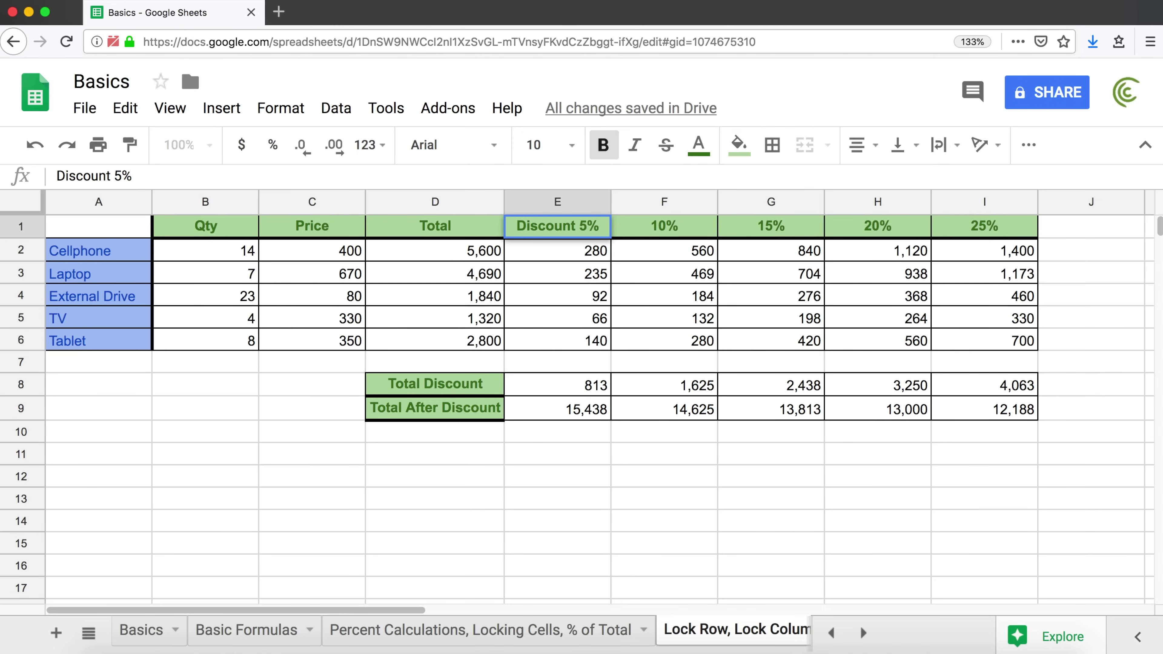
{"action": "key", "text": "Return"}
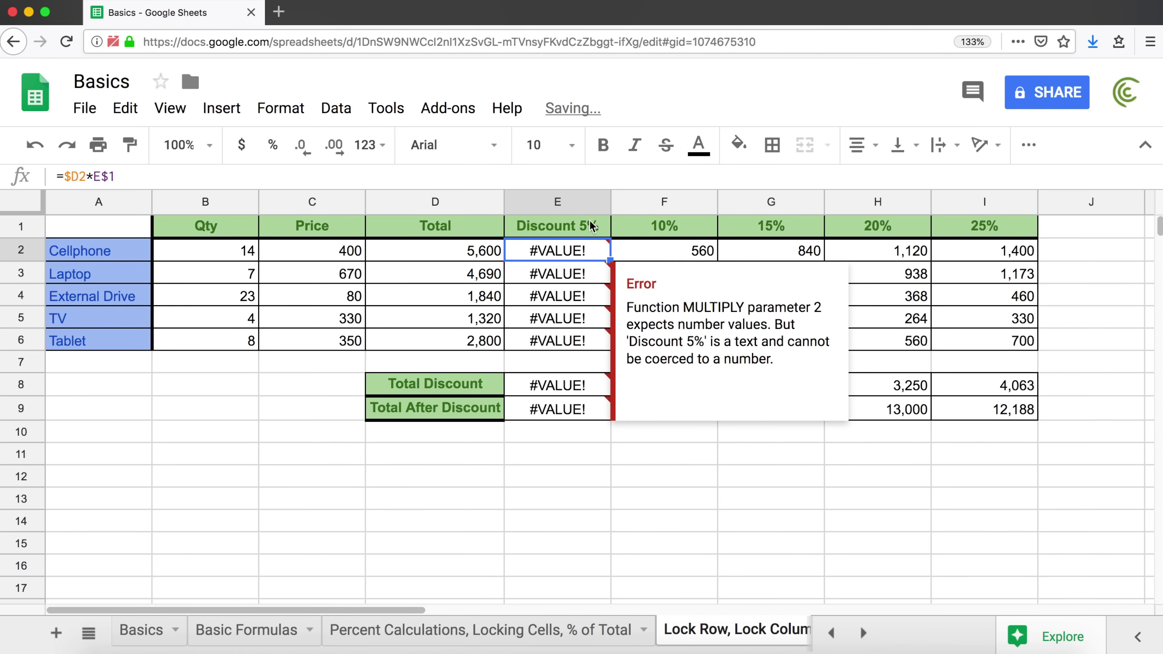
{"action": "mouse_move", "coordinate": [572, 256]}
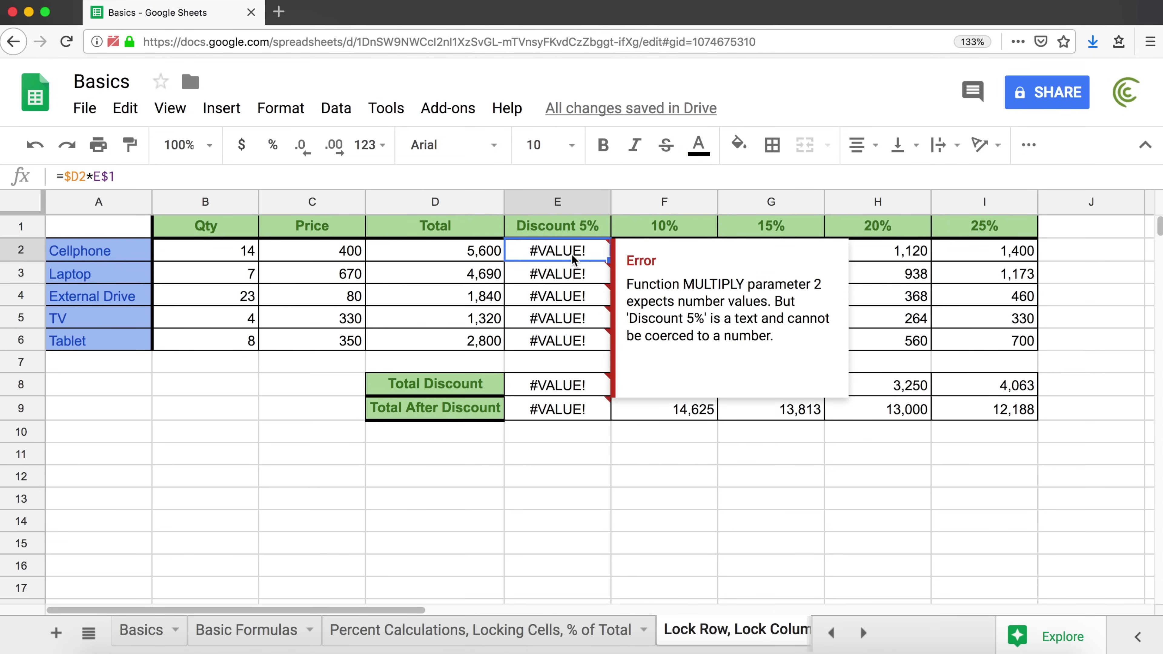
{"action": "double_click", "coordinate": [571, 254]}
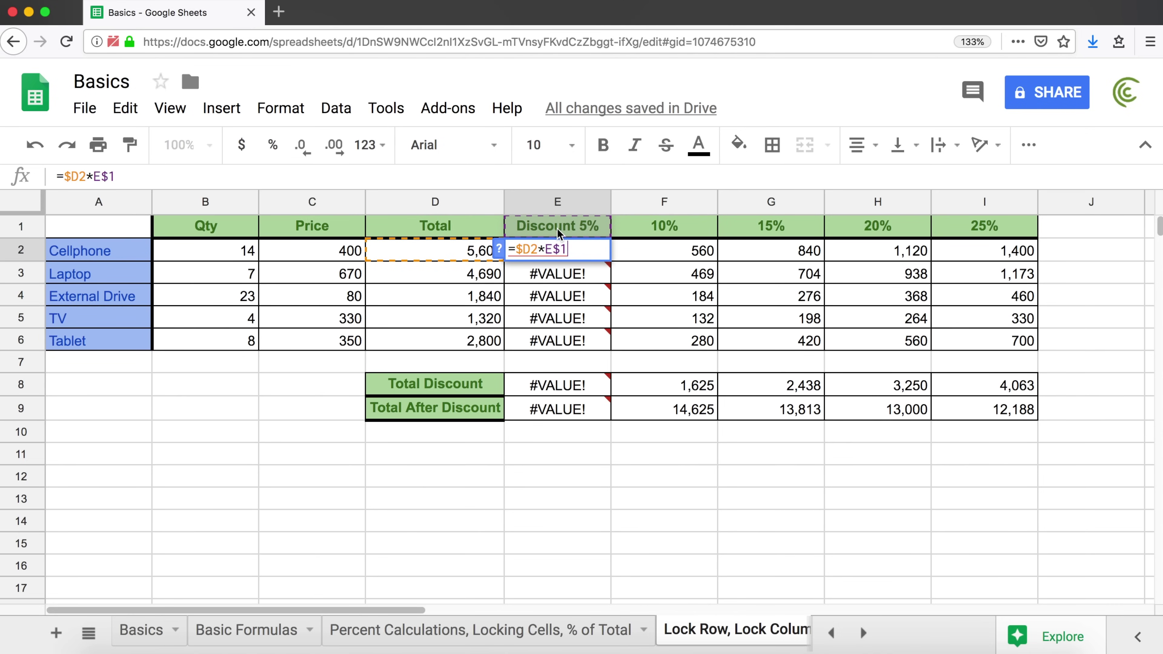
{"action": "key", "text": "Escape"}
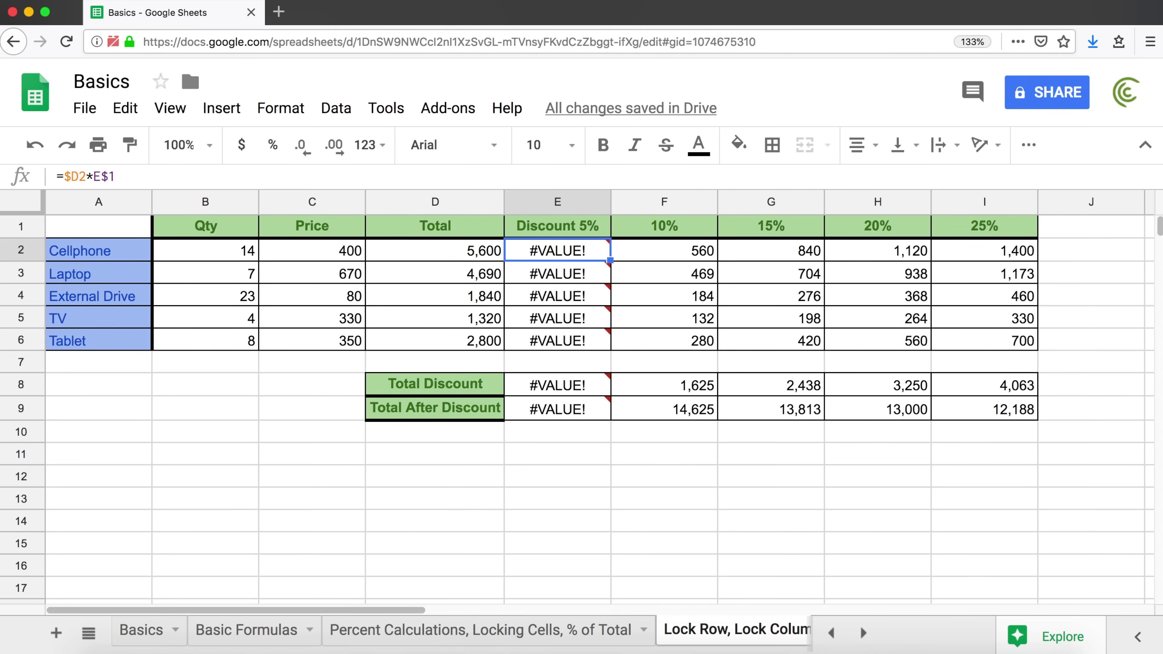
{"action": "key", "text": "ctrl+z"}
{"action": "left_click", "coordinate": [598, 274]}
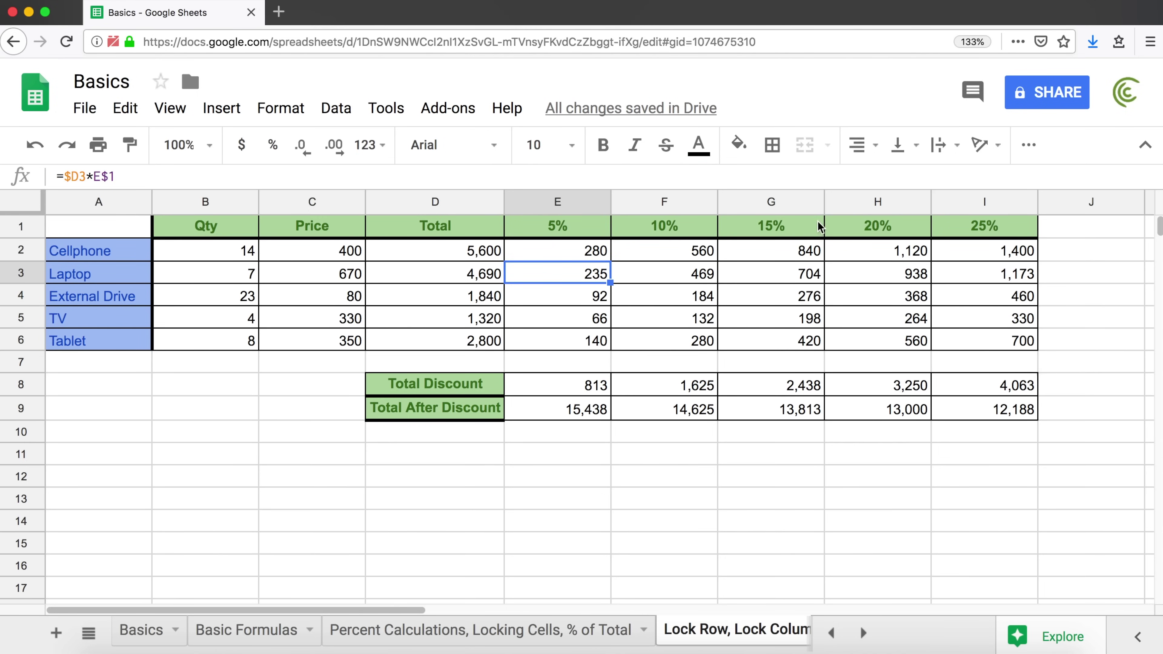
Open the Custom number format dialog for the 5% through 25% headers in E1:I1.
{"action": "left_click", "coordinate": [599, 228]}
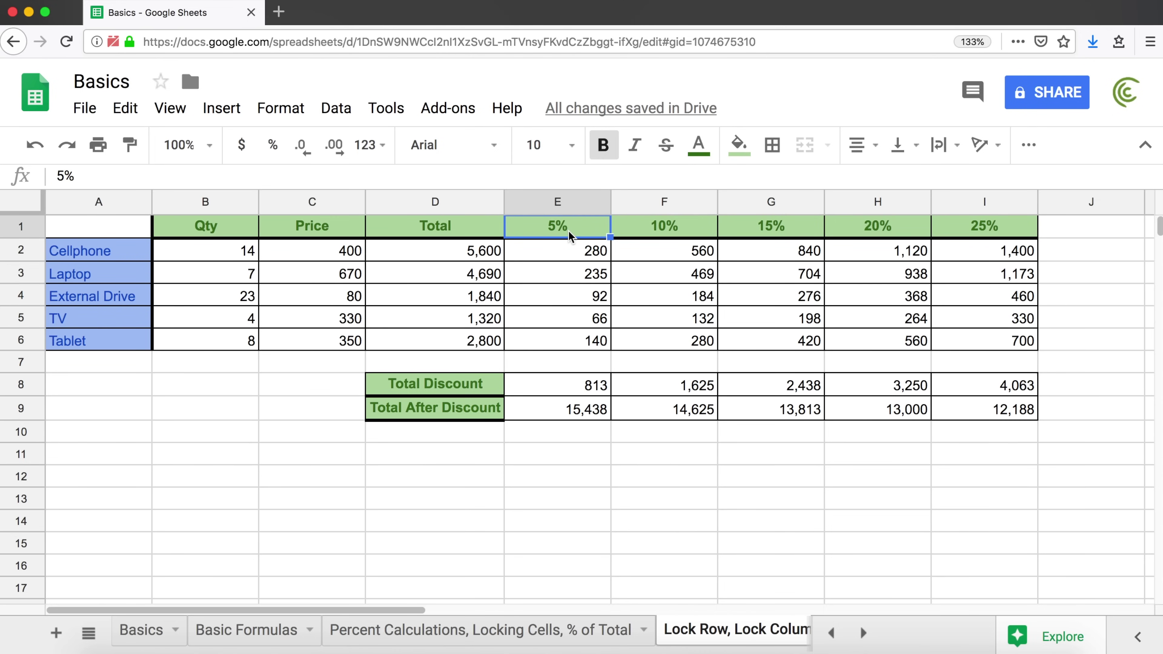
{"action": "left_click_drag", "start_coordinate": [567, 229], "coordinate": [990, 231]}
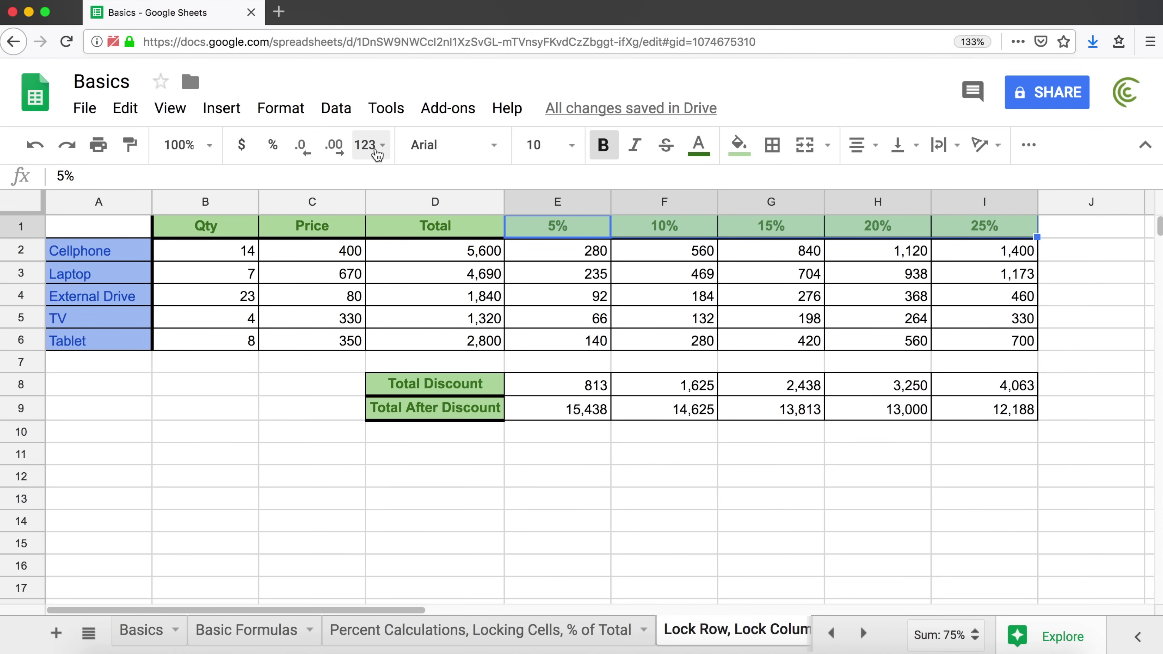
{"action": "left_click", "coordinate": [280, 108]}
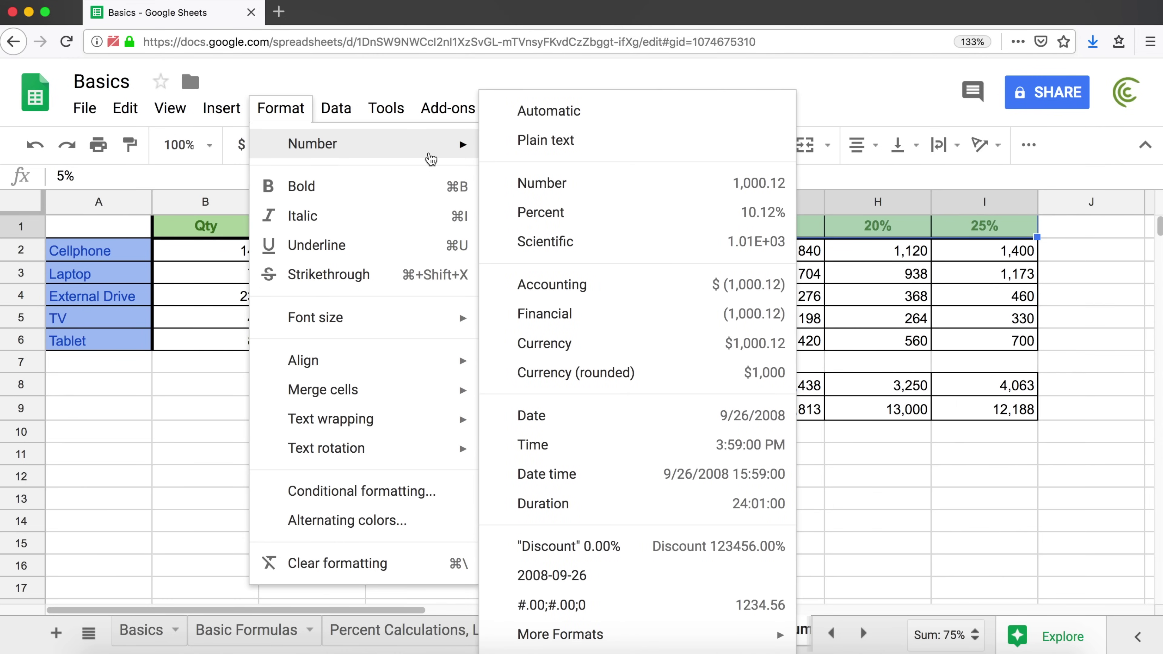
{"action": "mouse_move", "coordinate": [425, 147]}
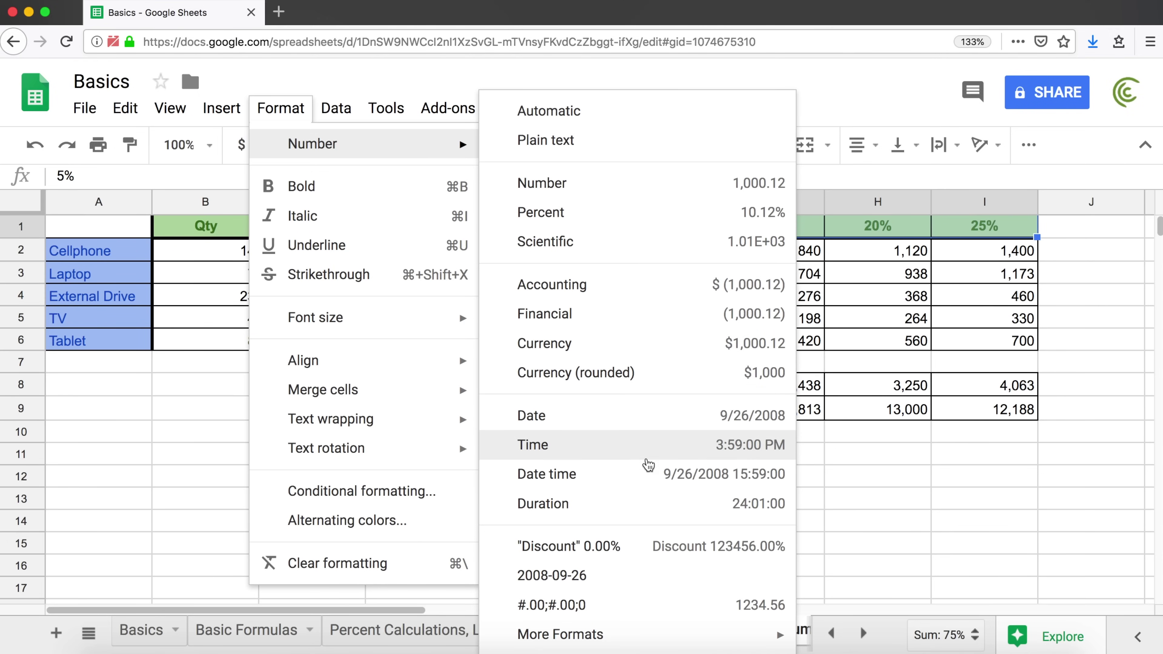
{"action": "mouse_move", "coordinate": [701, 636]}
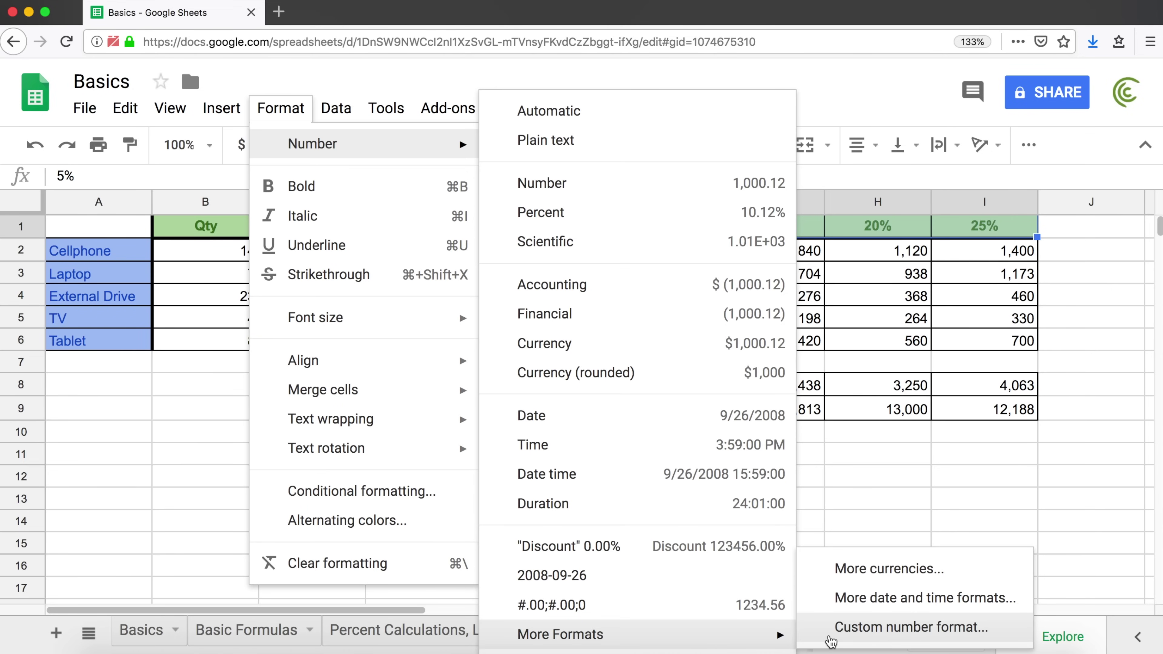
{"action": "left_click", "coordinate": [830, 639]}
Set the header format code to "Discount" 0% and apply it, showing Discount 5% through Discount 25%.
{"action": "left_click_drag", "start_coordinate": [389, 169], "coordinate": [366, 169]}
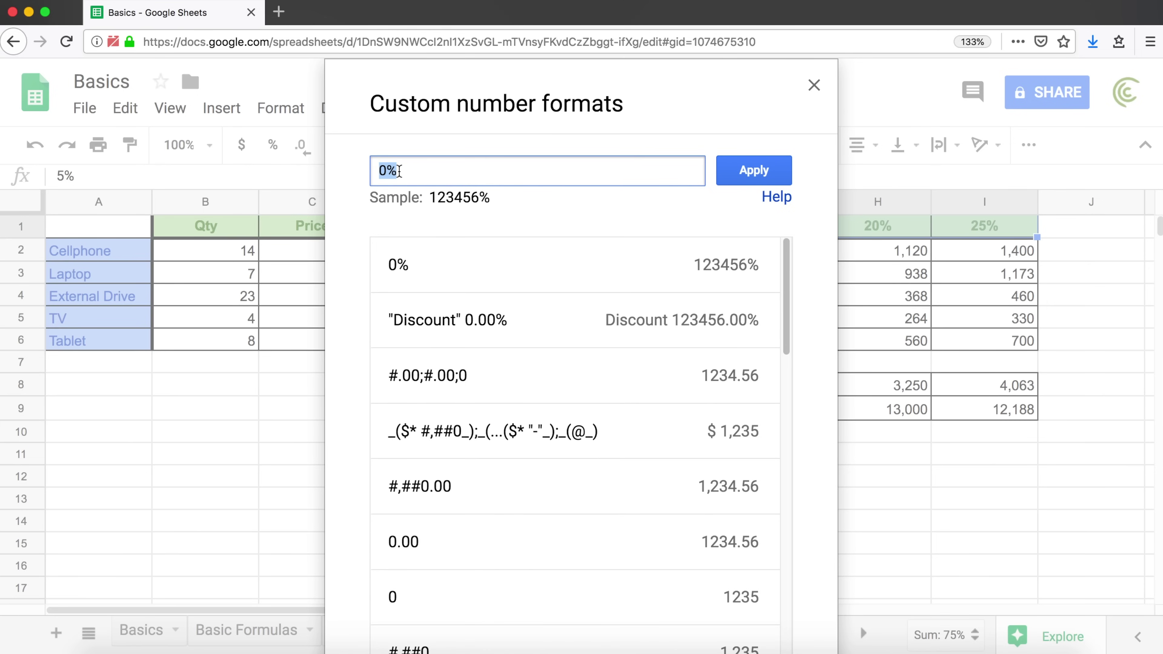
{"action": "left_click", "coordinate": [380, 168]}
{"action": "type", "text": "\"Discou"}
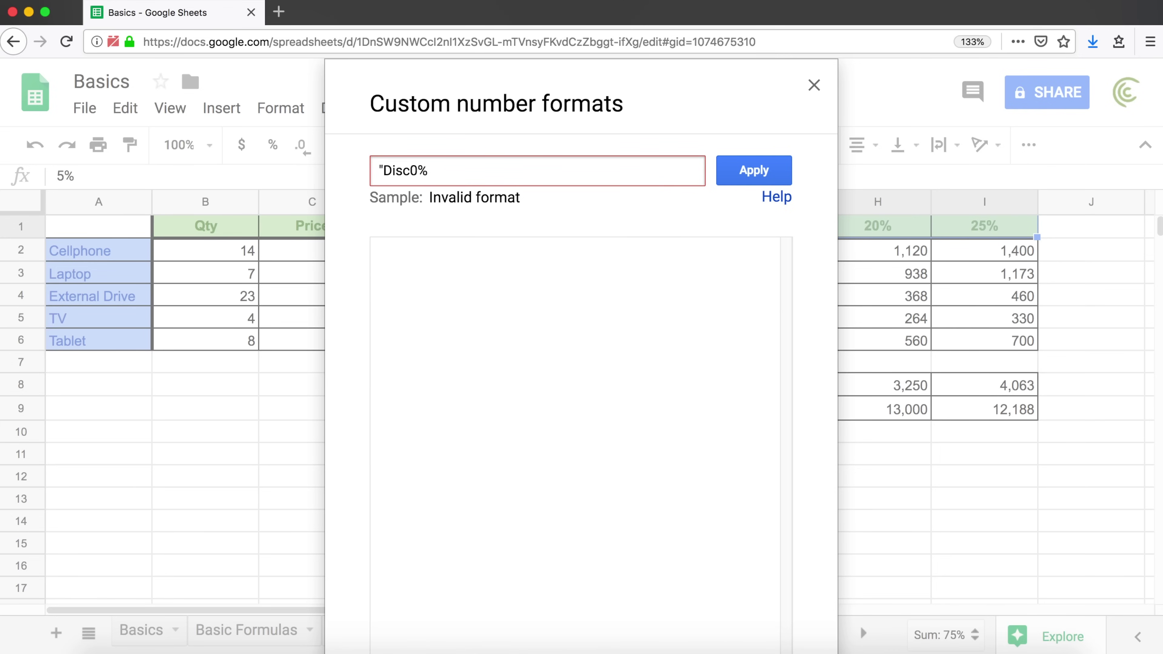
{"action": "type", "text": "nt\""}
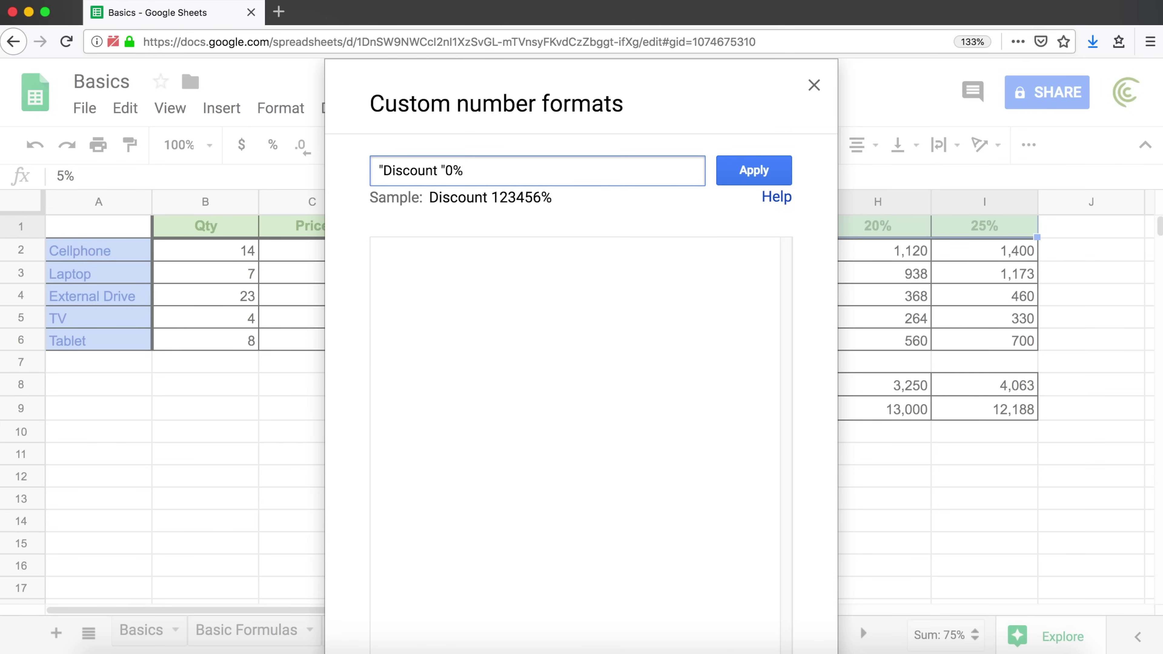
{"action": "key", "text": "BackSpace"}
{"action": "key", "text": "Right"}
{"action": "left_click", "coordinate": [518, 168]}
{"action": "left_click_drag", "start_coordinate": [444, 170], "coordinate": [475, 172]}
{"action": "left_click", "coordinate": [609, 175]}
{"action": "left_click", "coordinate": [769, 173]}
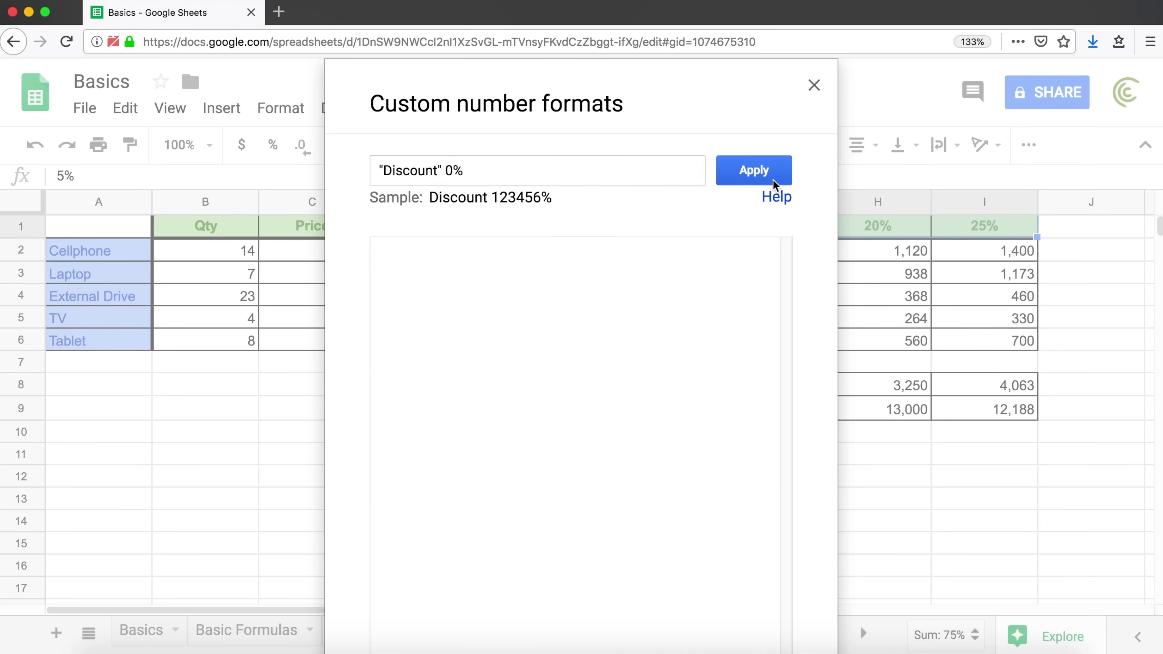
{"action": "left_click", "coordinate": [571, 226]}
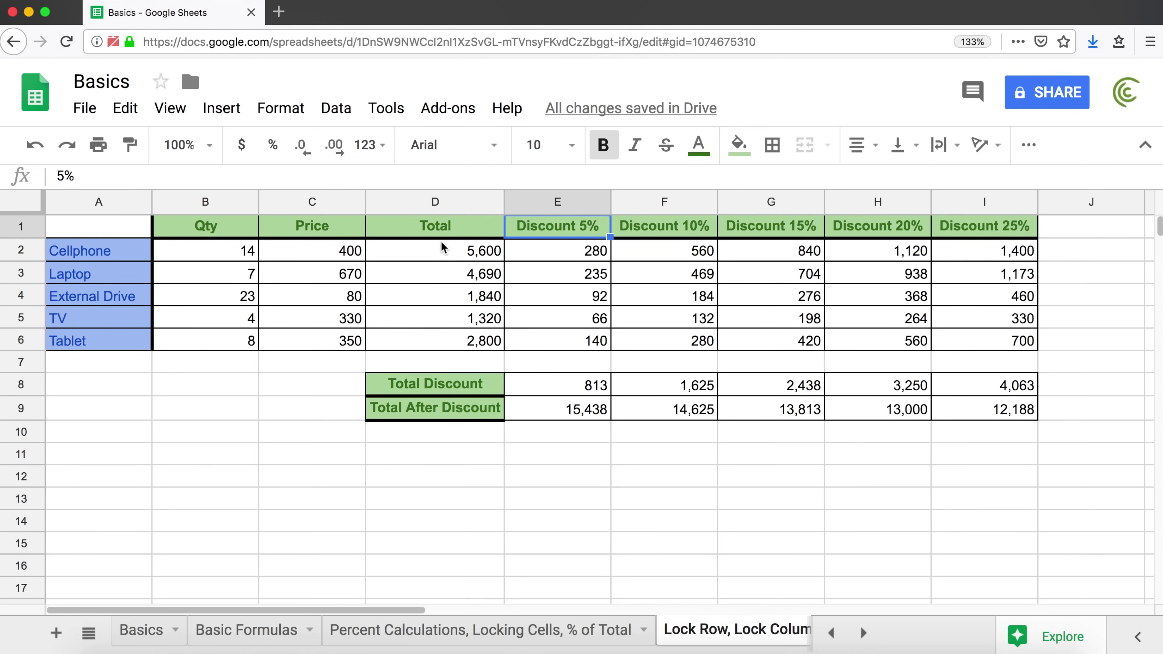
{"action": "type", "text": "7%"}
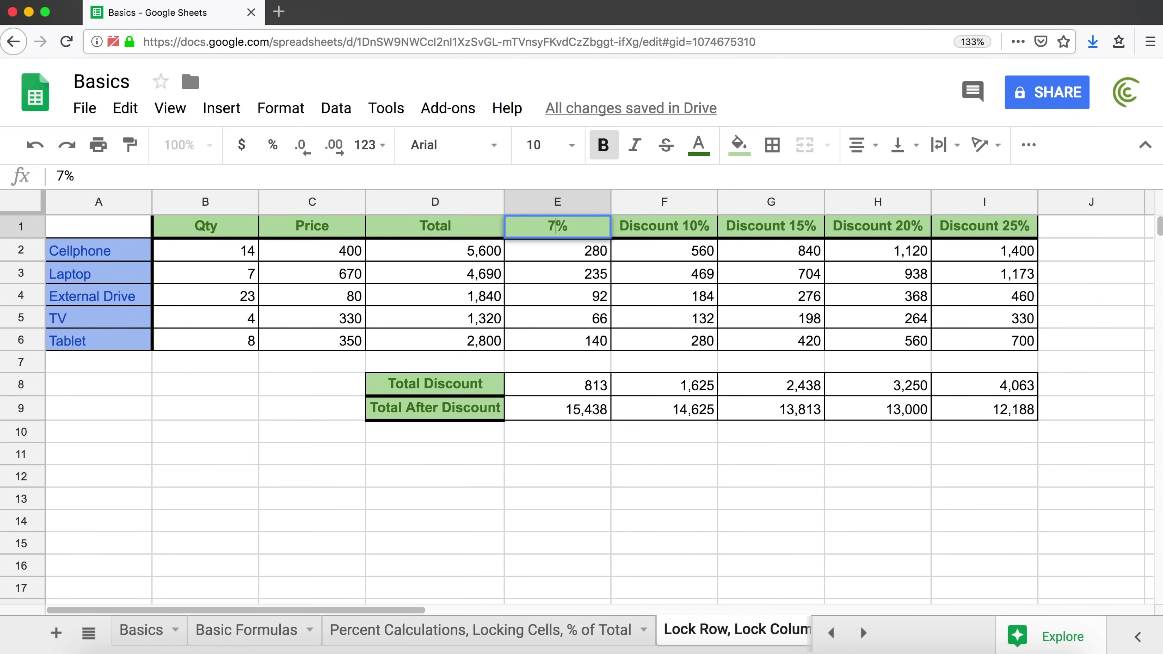
{"action": "key", "text": "Return"}
{"action": "key", "text": "Up"}
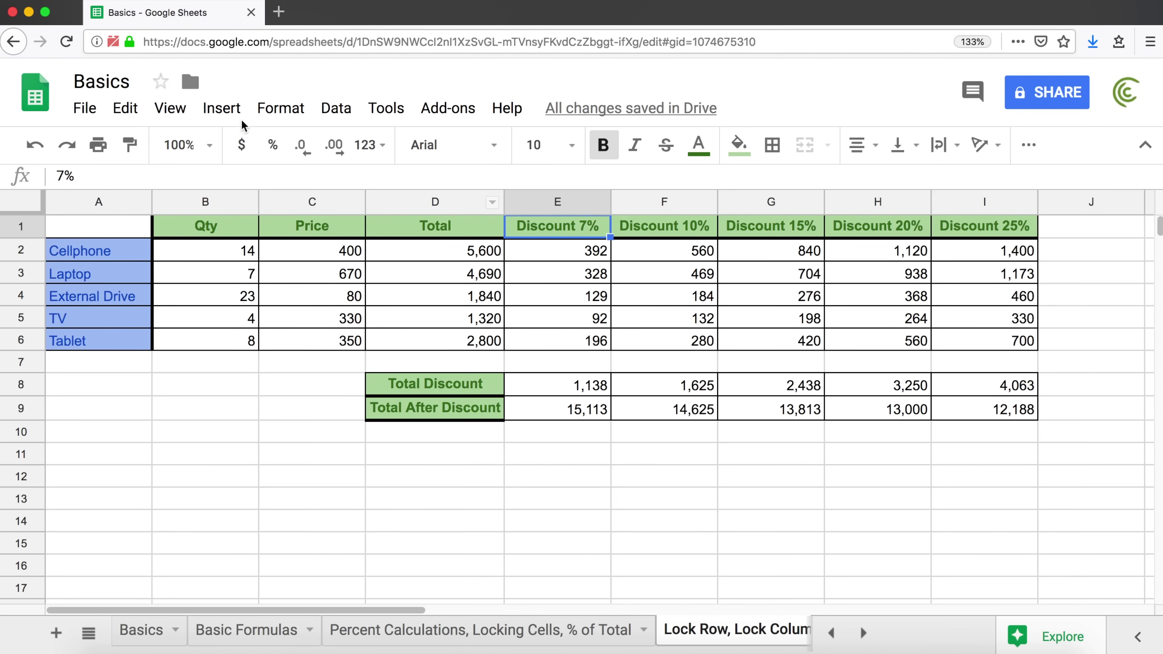
{"action": "left_click", "coordinate": [35, 146]}
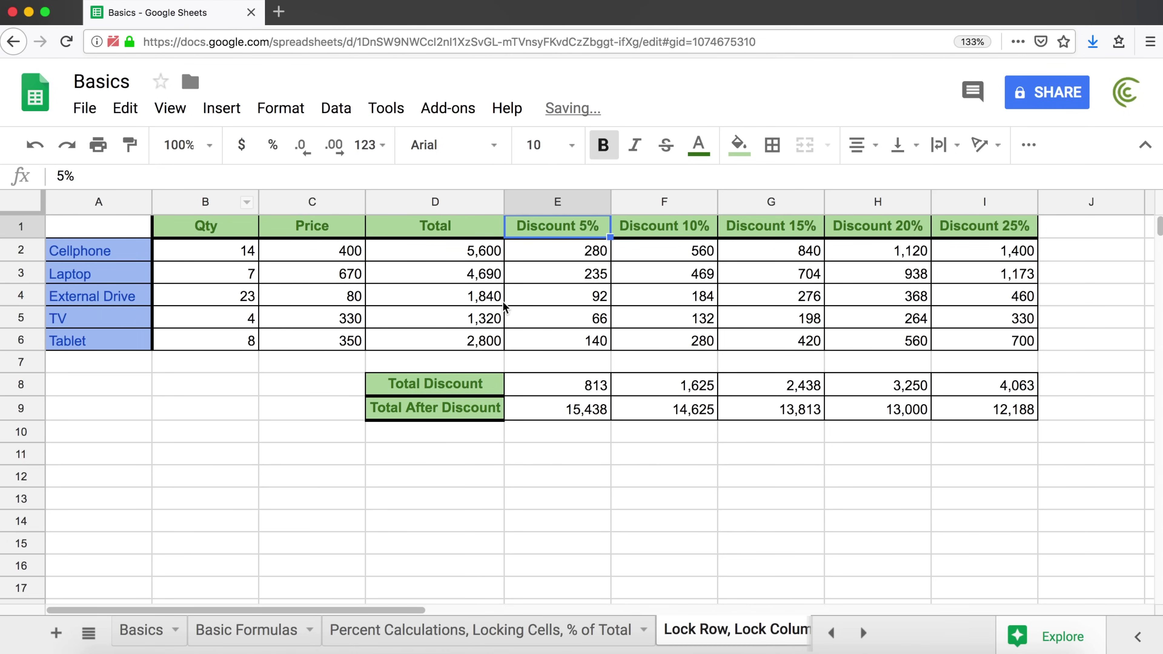
{"action": "left_click_drag", "start_coordinate": [566, 228], "coordinate": [985, 227]}
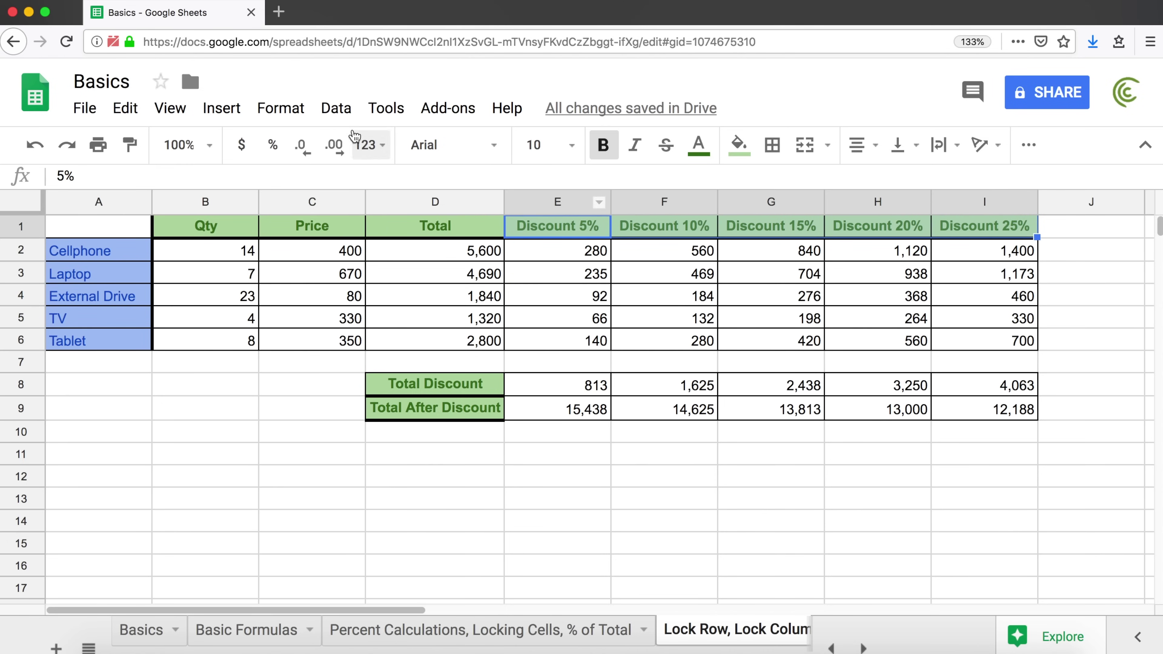
{"action": "left_click", "coordinate": [298, 110]}
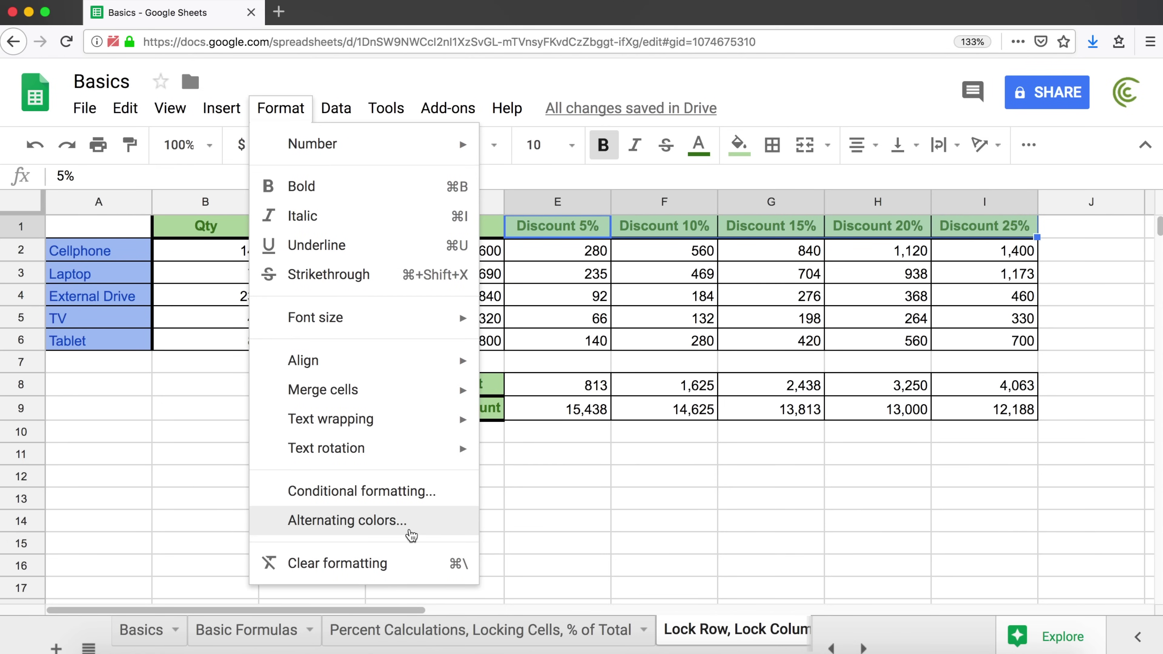
Change the header format code to 0% "Discount" so headers read 5% Discount through 25% Discount.
{"action": "mouse_move", "coordinate": [317, 140]}
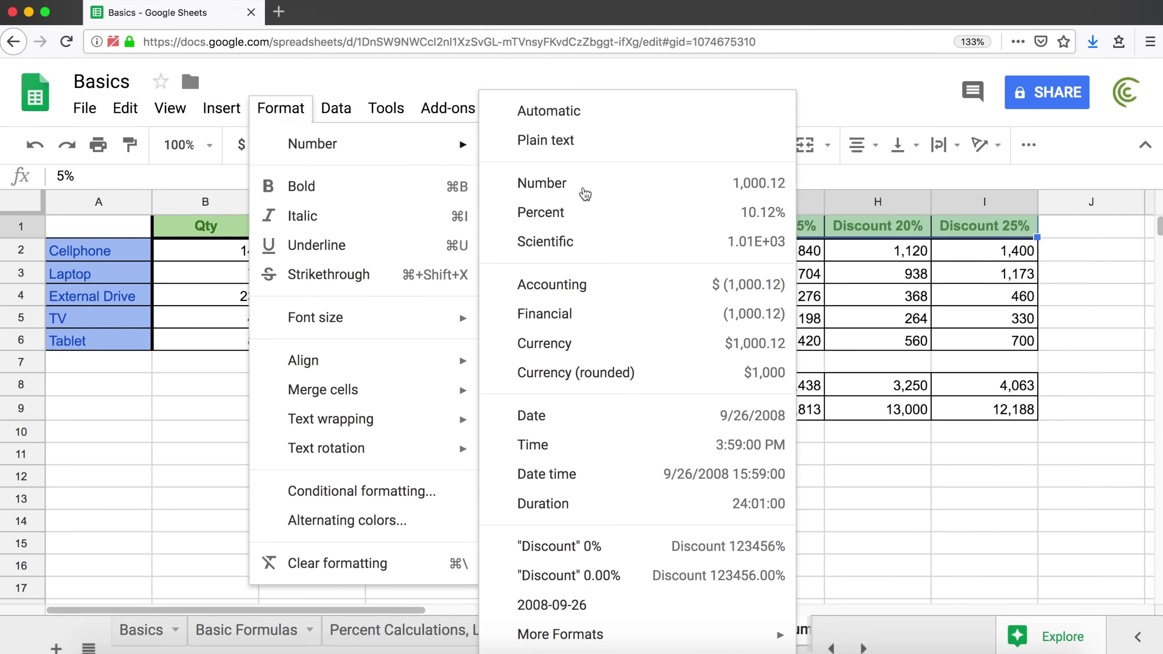
{"action": "mouse_move", "coordinate": [616, 639]}
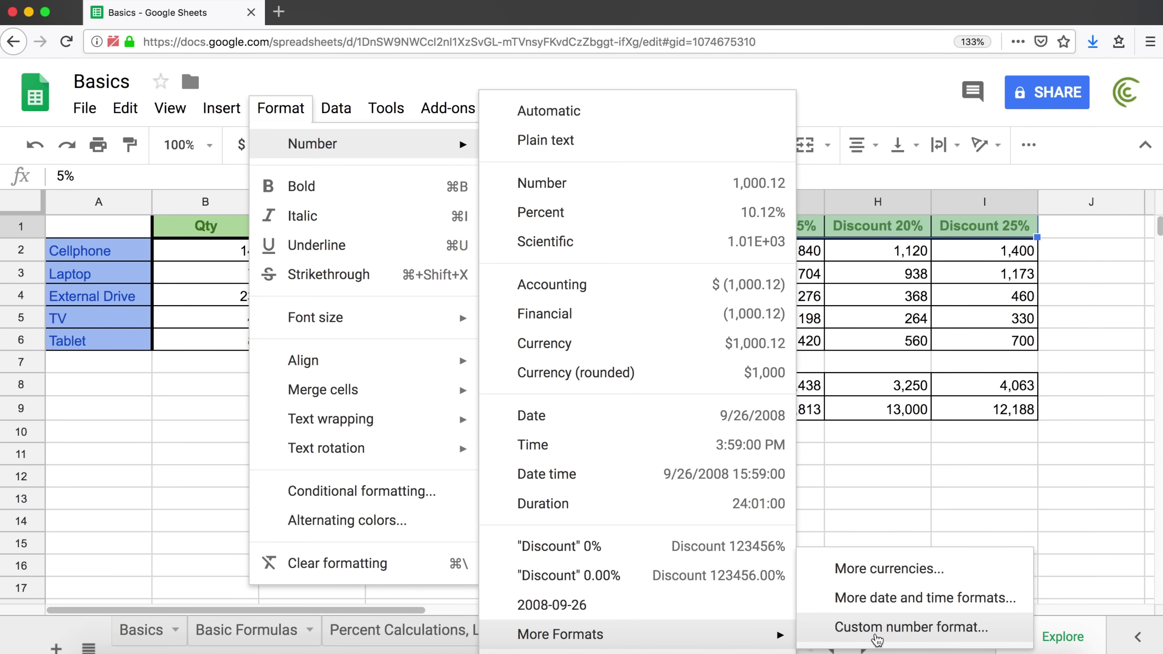
{"action": "left_click", "coordinate": [876, 637]}
{"action": "left_click", "coordinate": [447, 171]}
{"action": "left_click_drag", "start_coordinate": [447, 170], "coordinate": [337, 174]}
{"action": "key", "text": "BackSpace"}
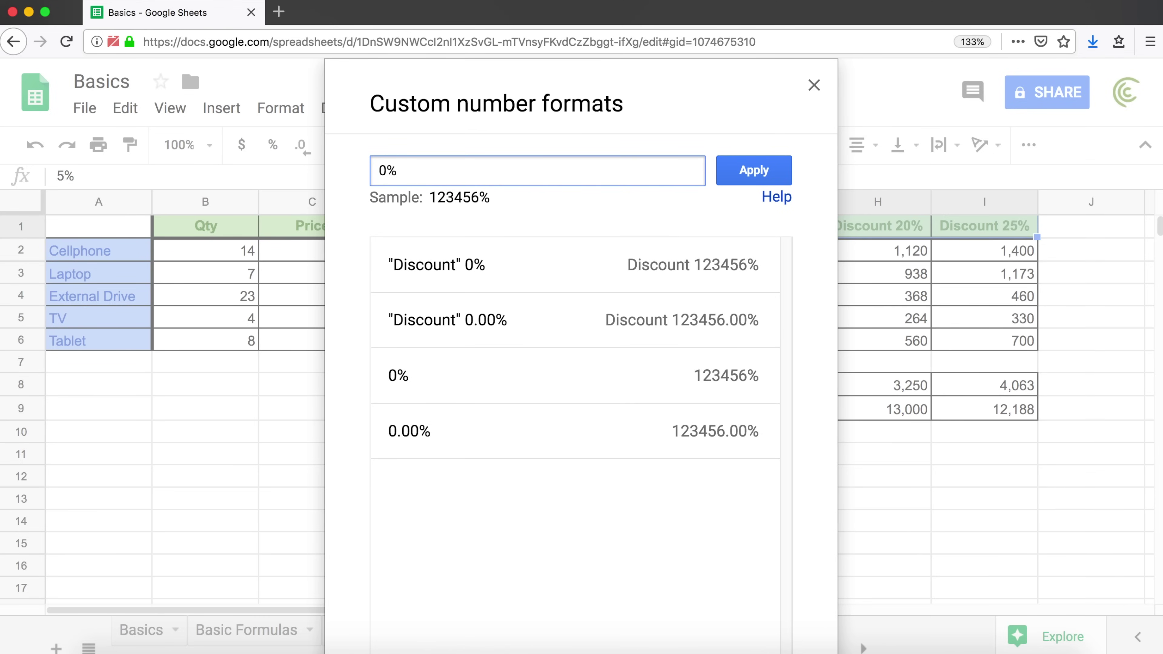
{"action": "type", "text": "\"Discount\""}
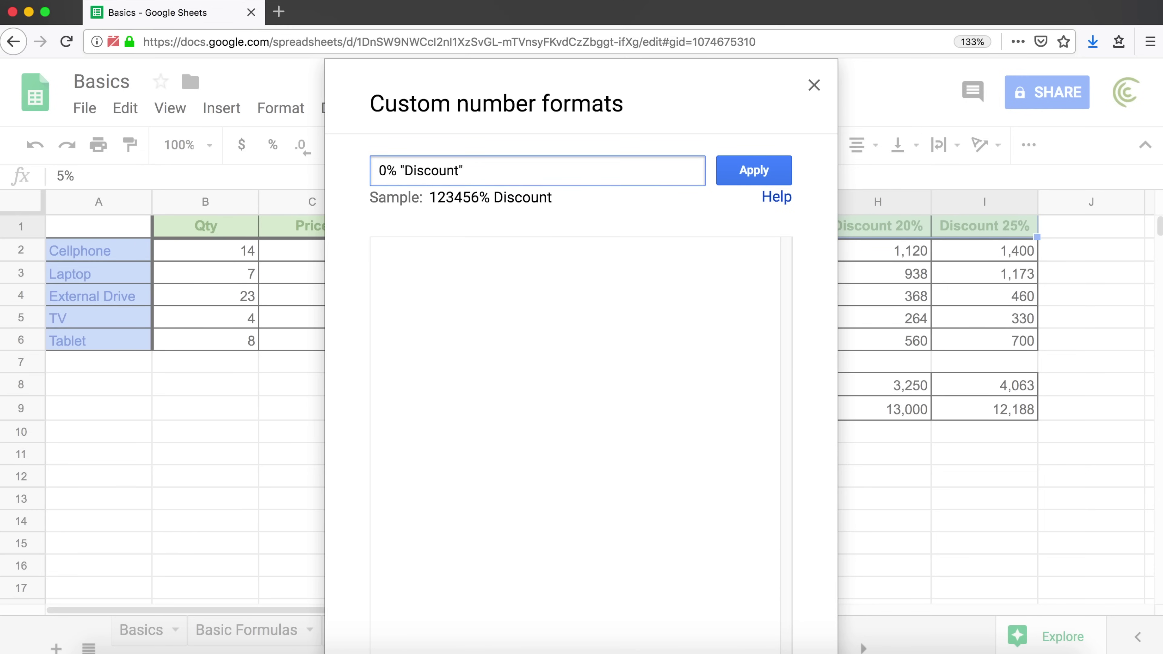
{"action": "left_click", "coordinate": [777, 171]}
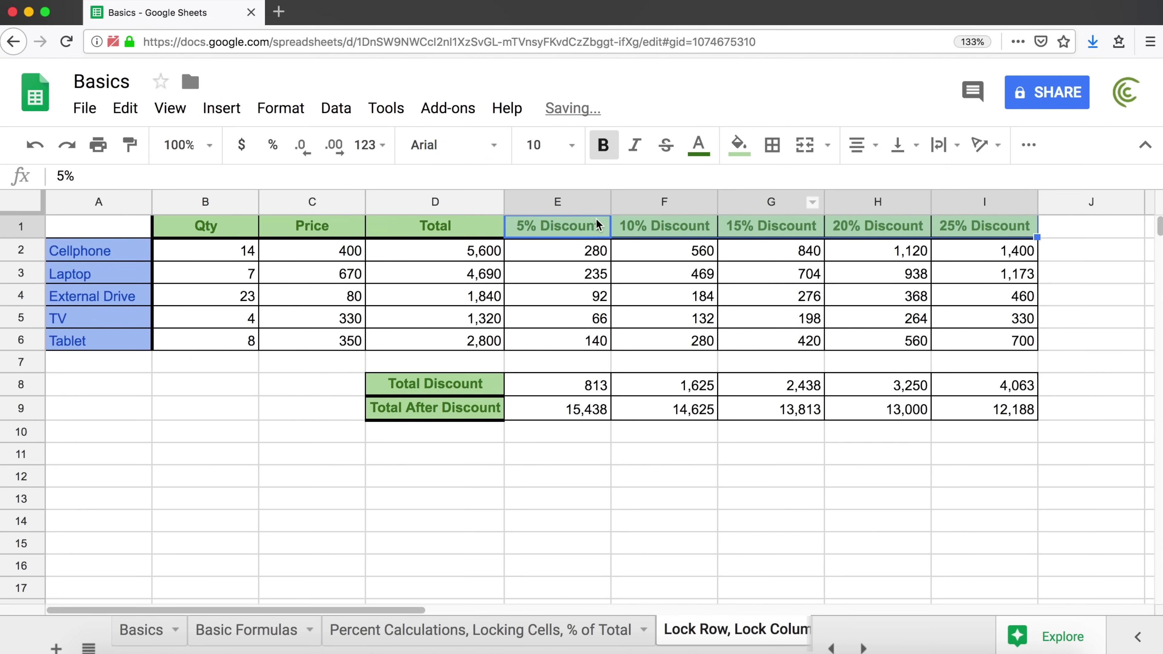
{"action": "key", "text": "ctrl+Home"}
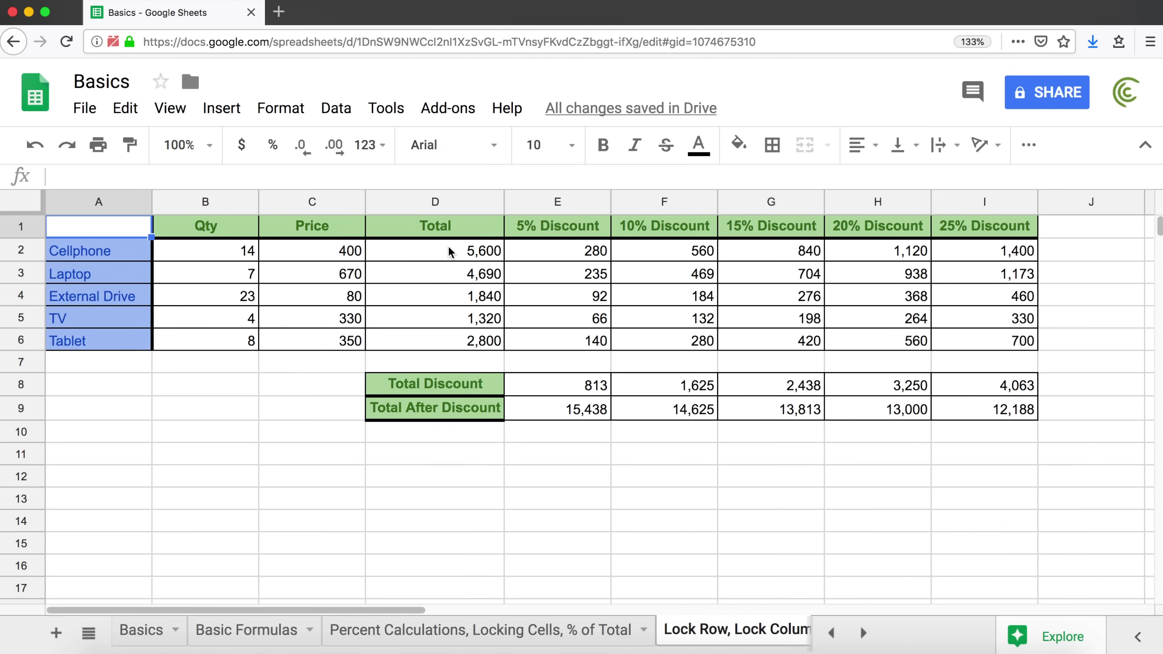
Apply the custom format "USD" #,##0 to Total values D2:D6, showing USD 5,600 to USD 2,800.
{"action": "left_click", "coordinate": [453, 253]}
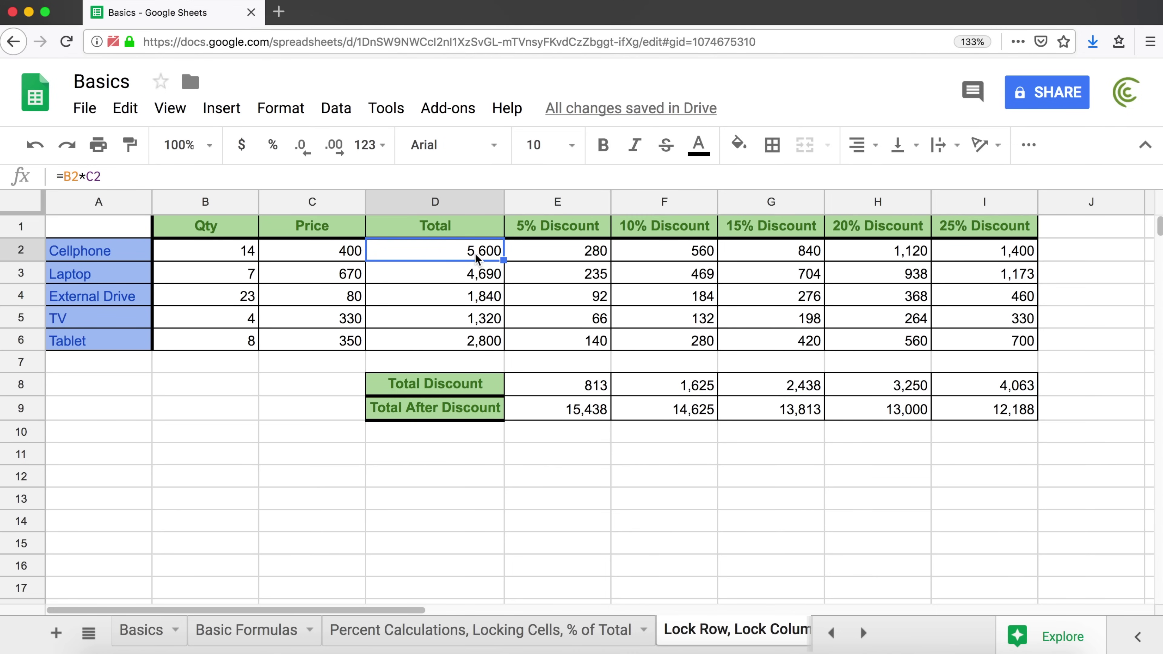
{"action": "left_click_drag", "start_coordinate": [443, 256], "coordinate": [453, 343]}
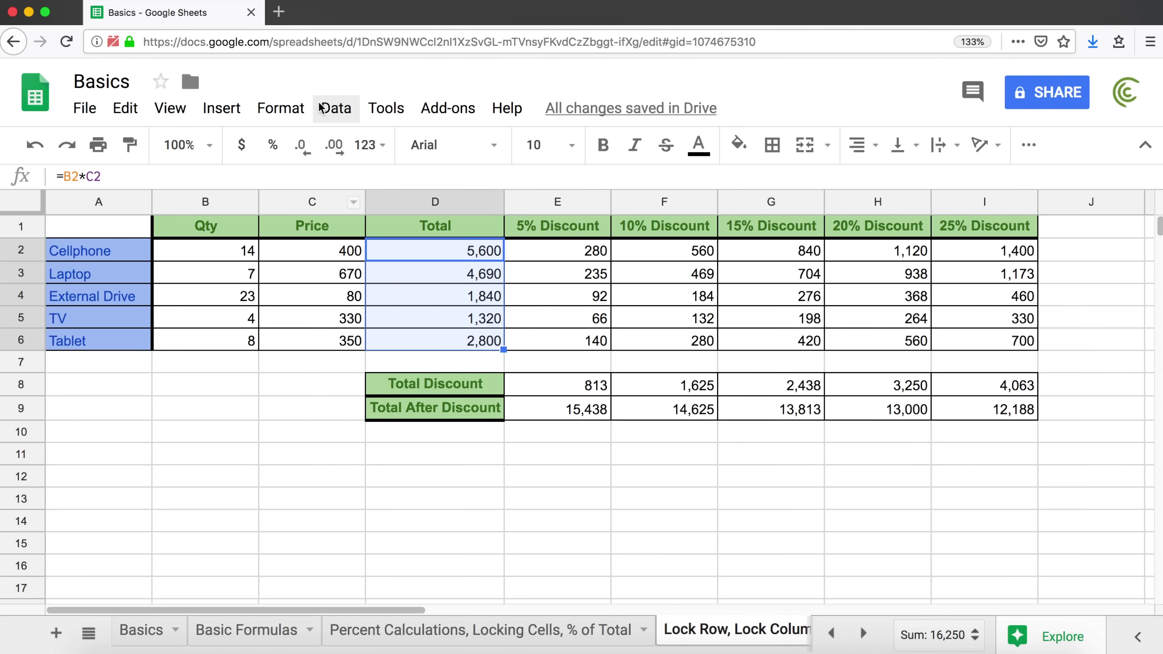
{"action": "left_click", "coordinate": [281, 108]}
{"action": "mouse_move", "coordinate": [341, 147]}
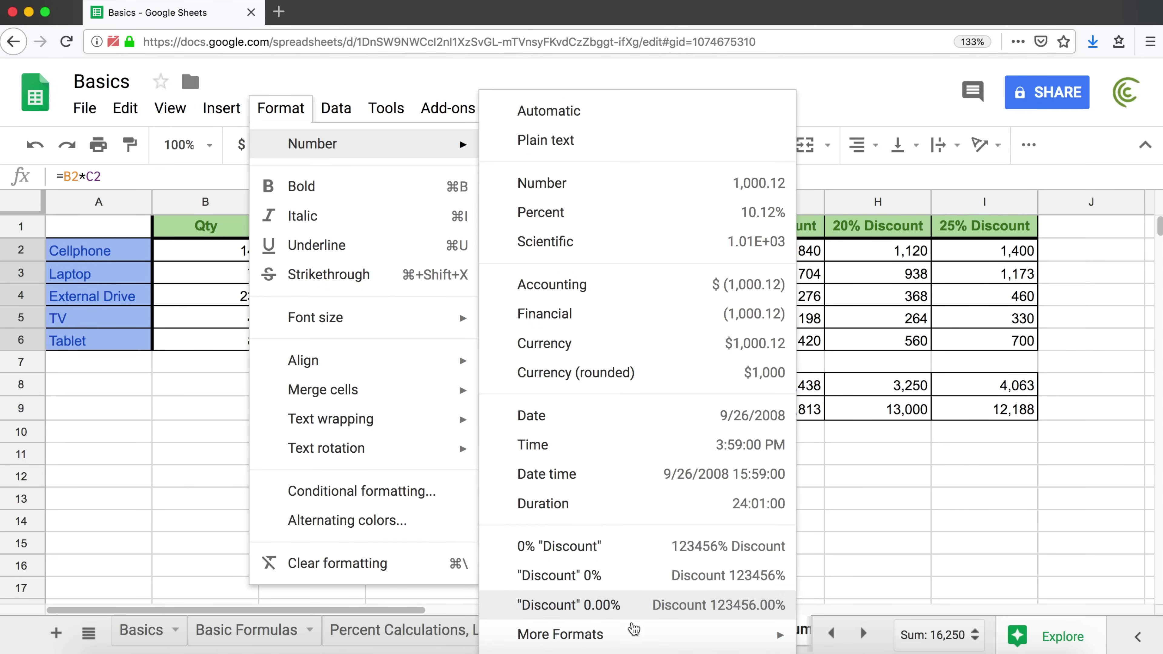
{"action": "mouse_move", "coordinate": [637, 638]}
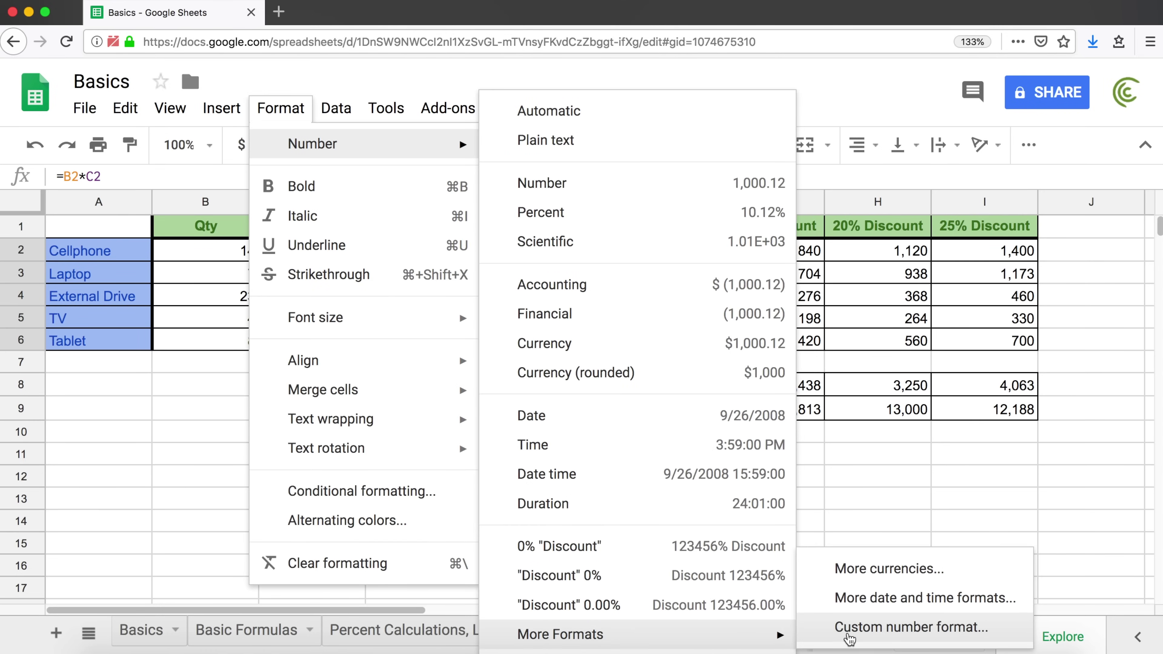
{"action": "left_click", "coordinate": [847, 638]}
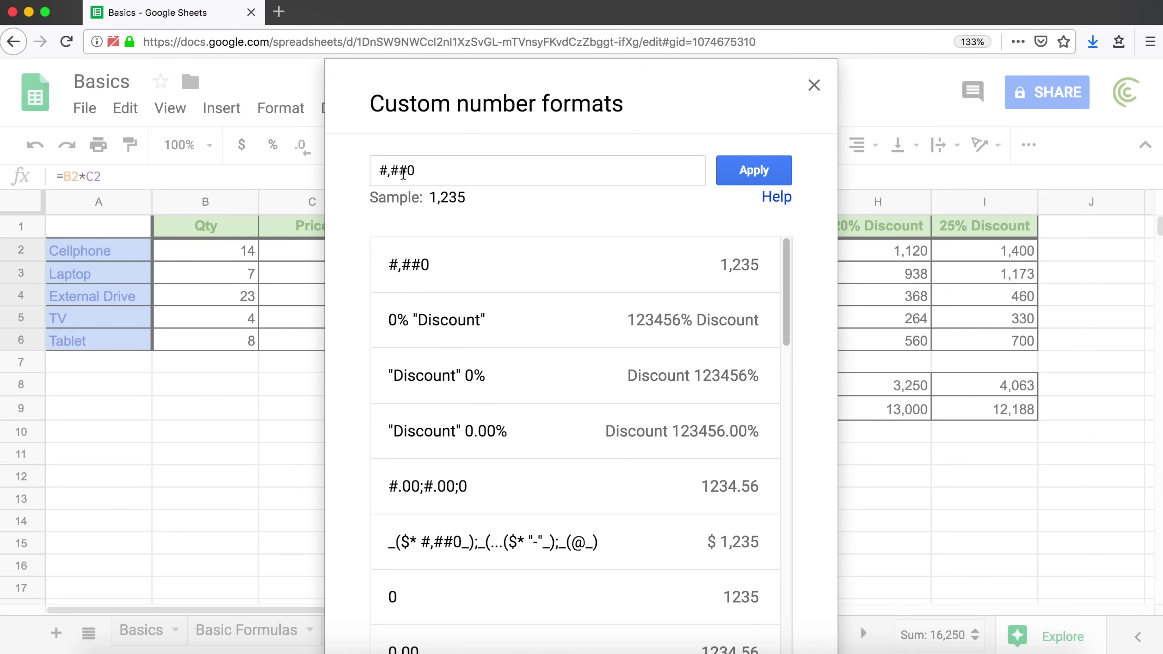
{"action": "left_click", "coordinate": [383, 169]}
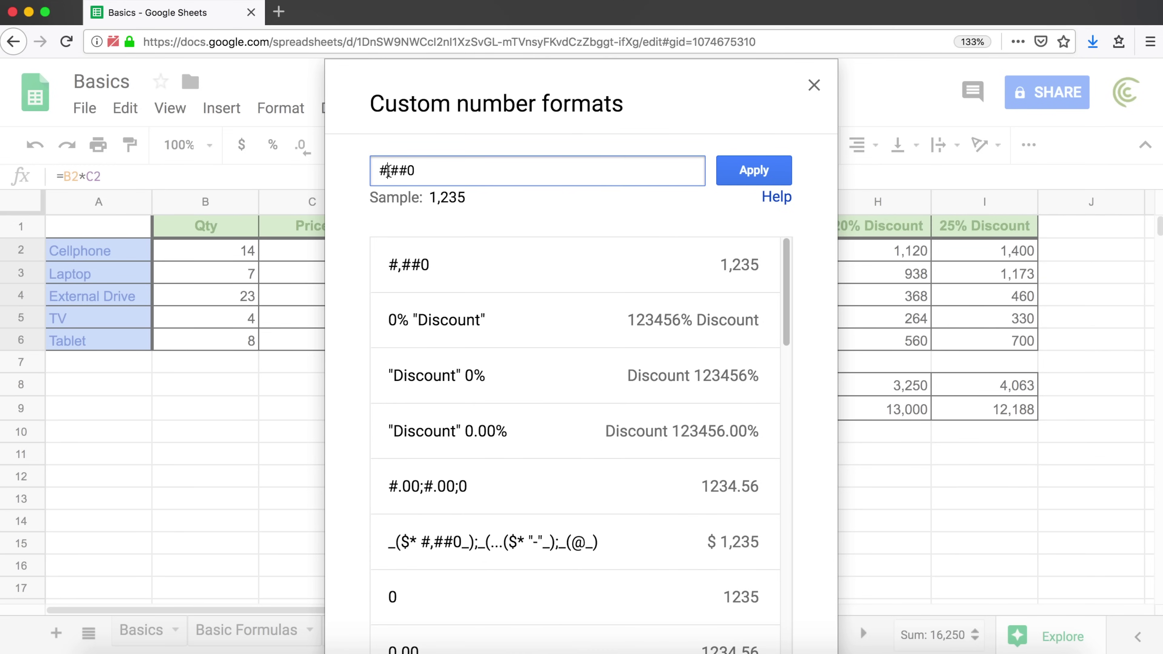
{"action": "type", "text": "\"USD\""}
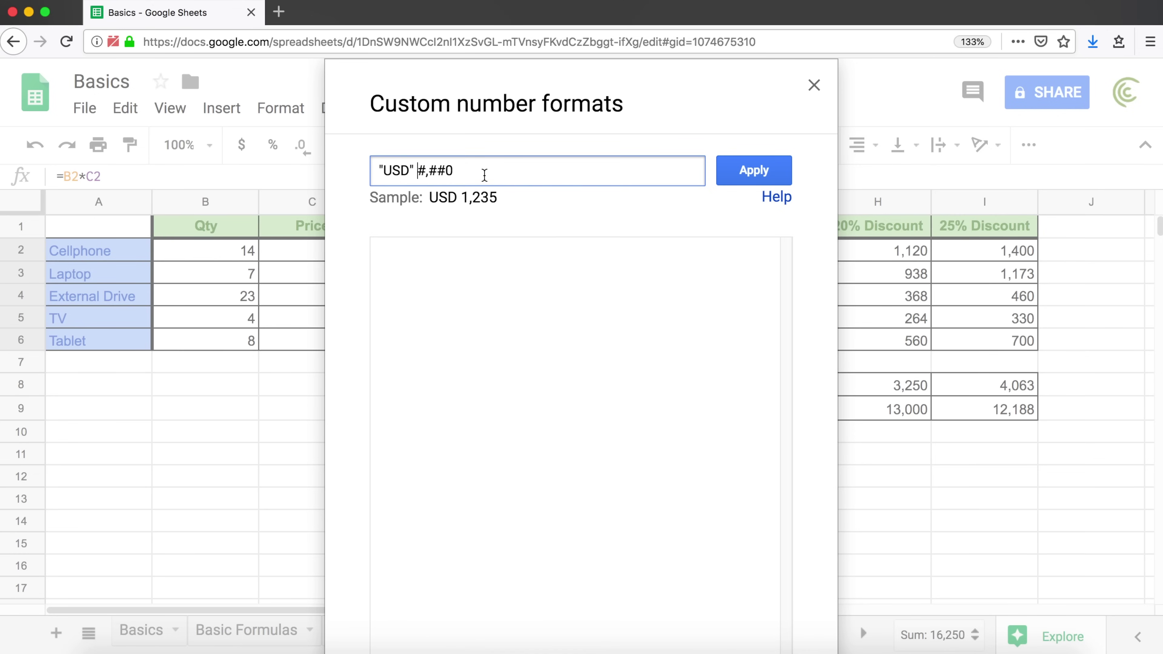
{"action": "left_click", "coordinate": [762, 177]}
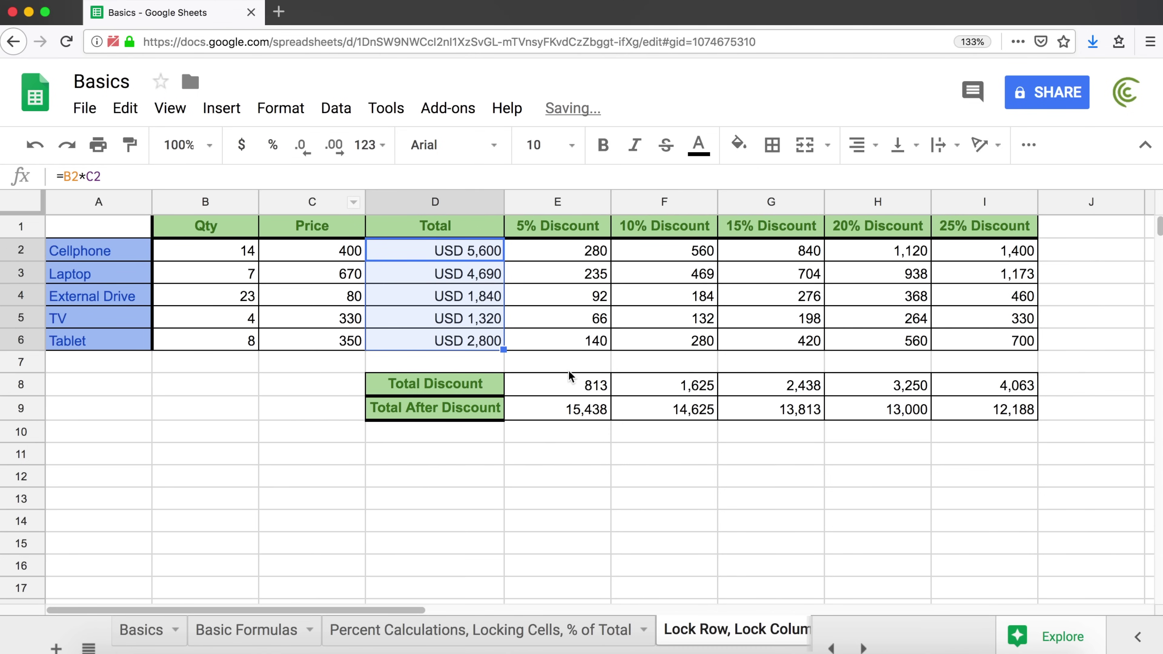
{"action": "left_click", "coordinate": [472, 271]}
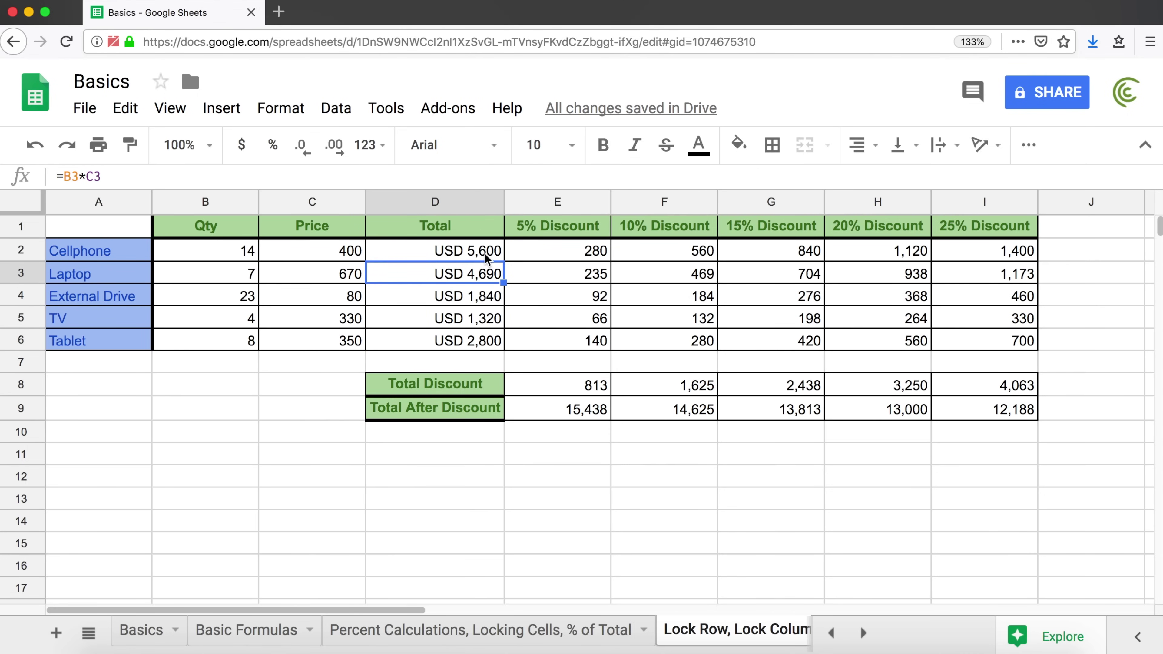
{"action": "left_click", "coordinate": [492, 253]}
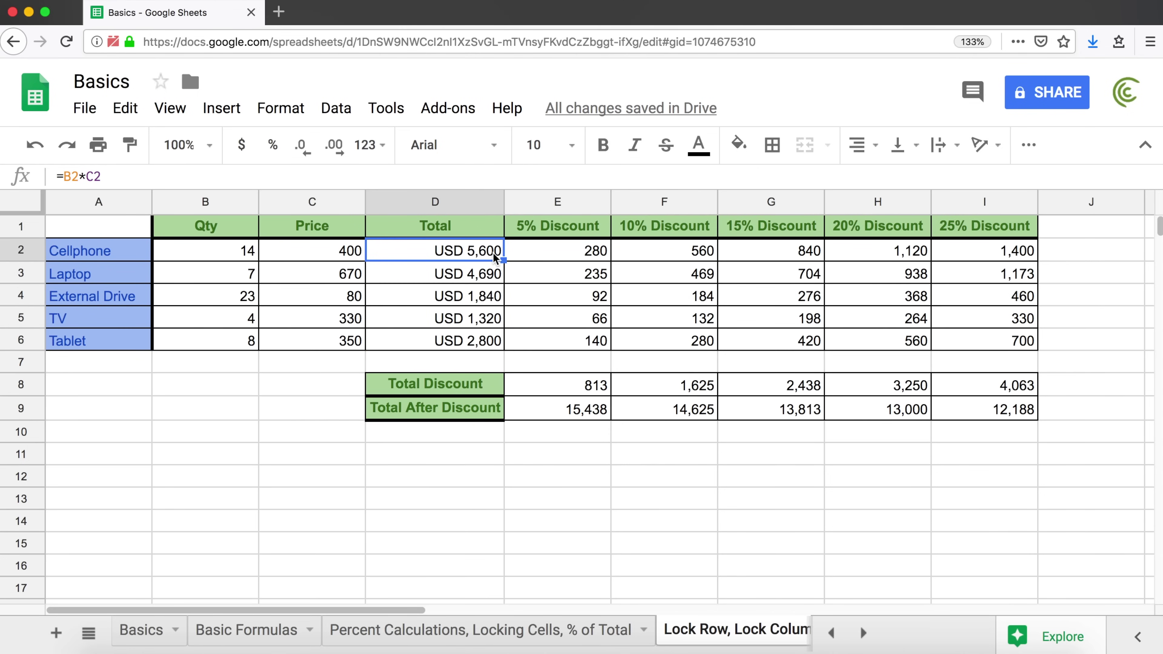